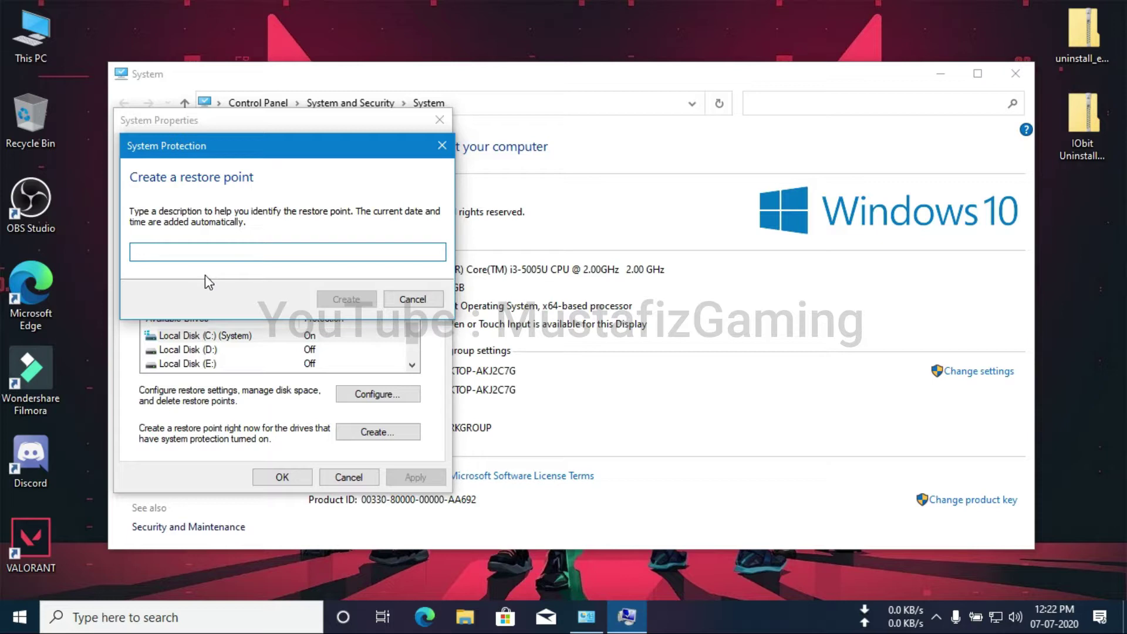
Create a system restore point described as "Restore Point", and close the System Properties and System windows.
{"action": "type", "text": "Restore P"}
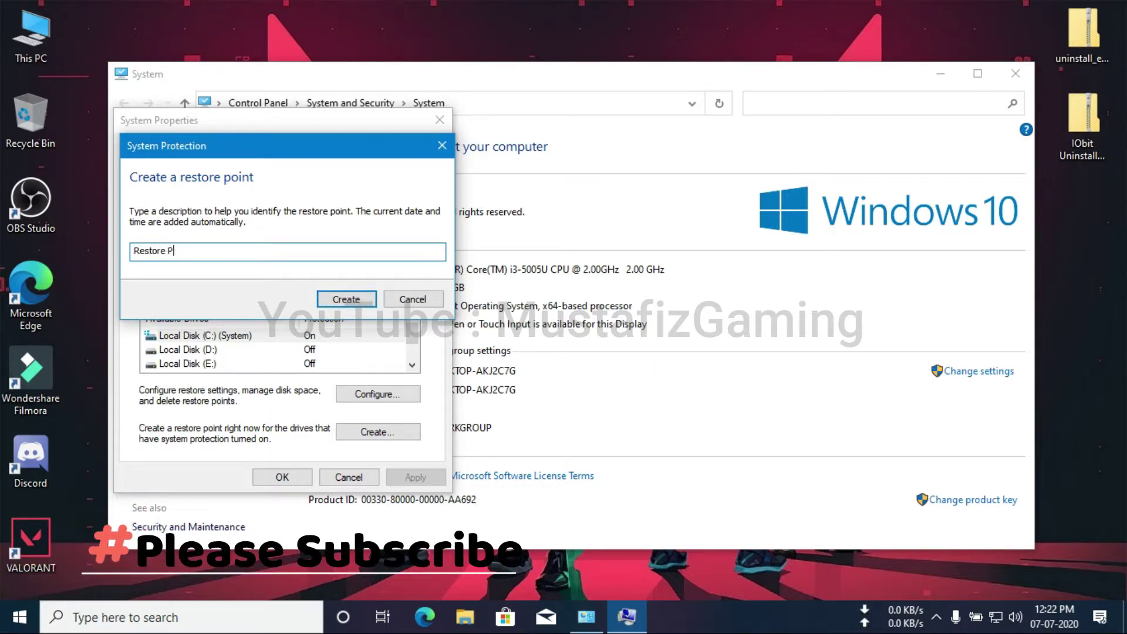
{"action": "type", "text": "oiny"}
{"action": "key", "text": "BackSpace"}
{"action": "type", "text": "t"}
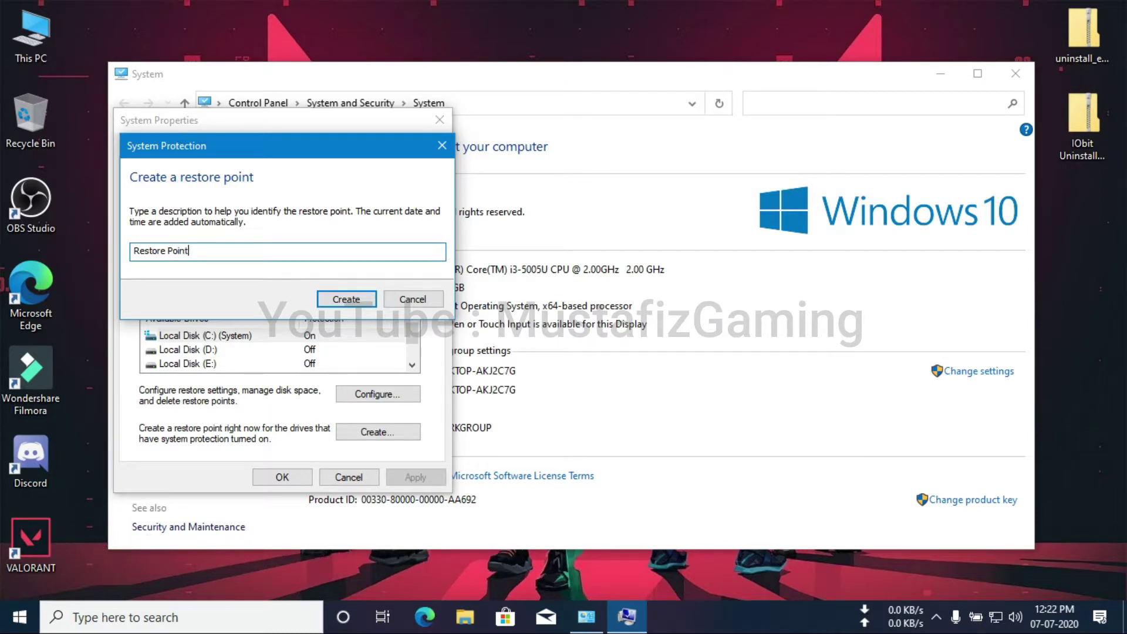
{"action": "left_click", "coordinate": [359, 299]}
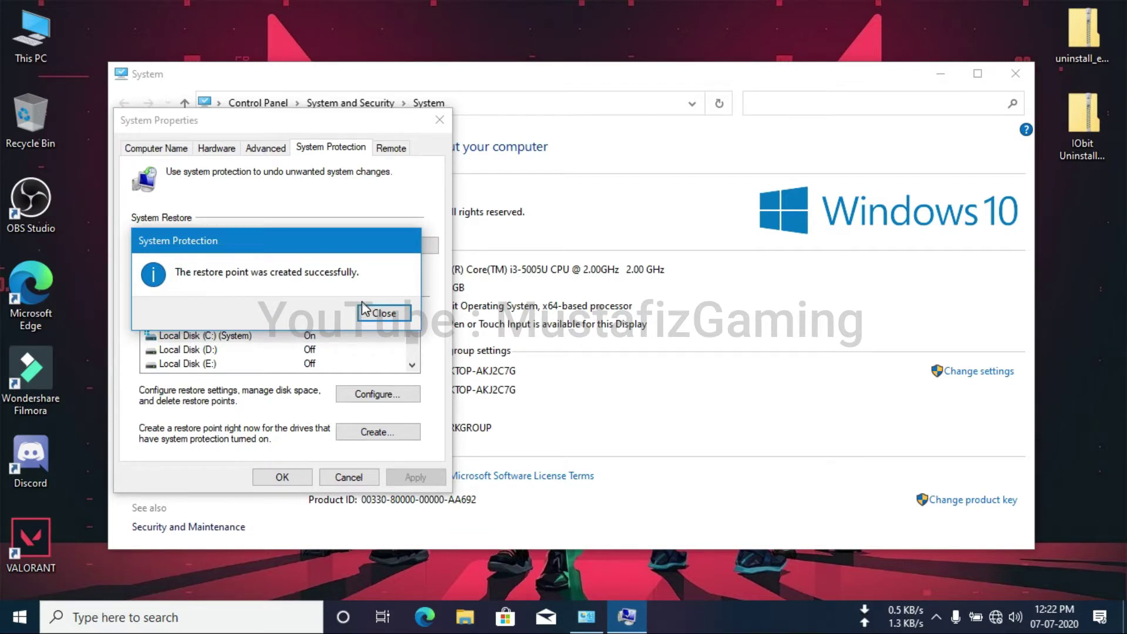
{"action": "left_click", "coordinate": [367, 314]}
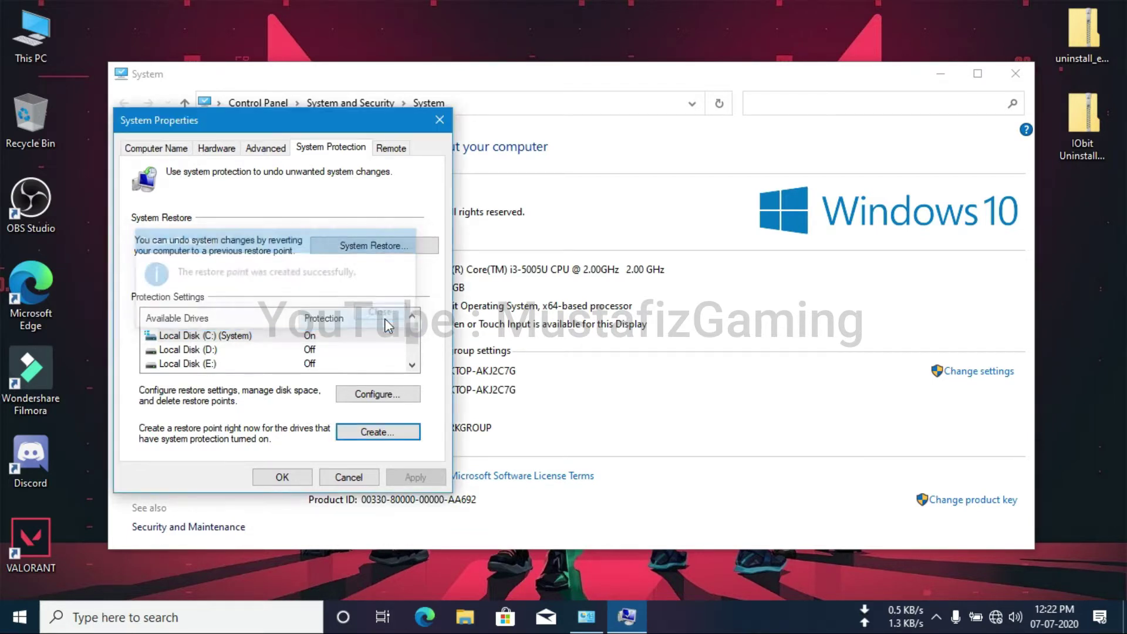
{"action": "left_click", "coordinate": [297, 476]}
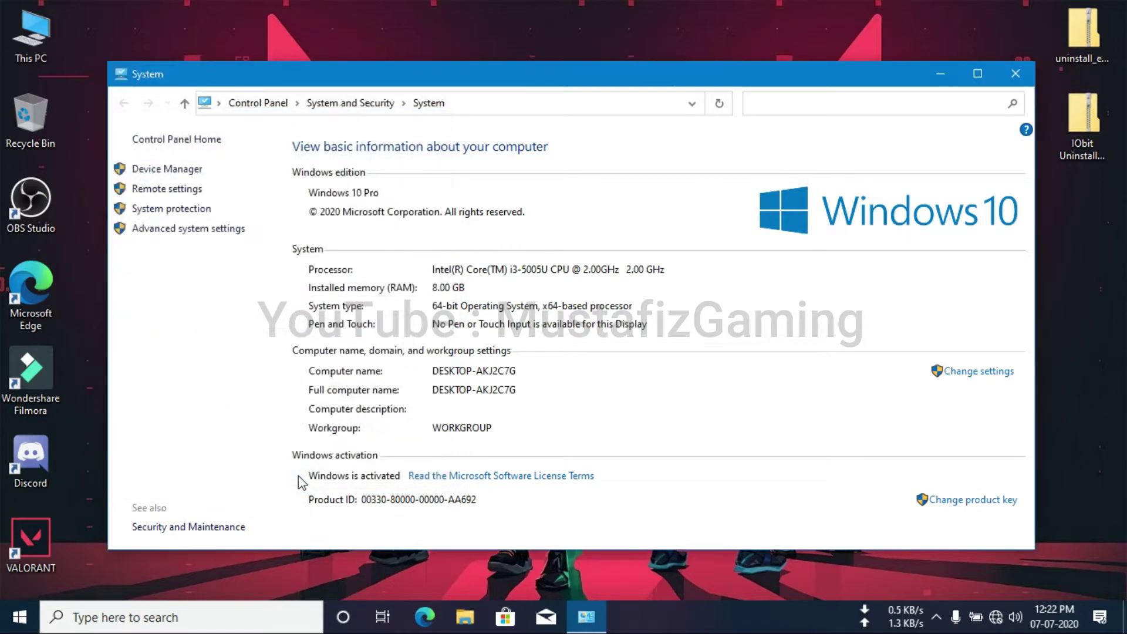
{"action": "left_click", "coordinate": [1016, 75]}
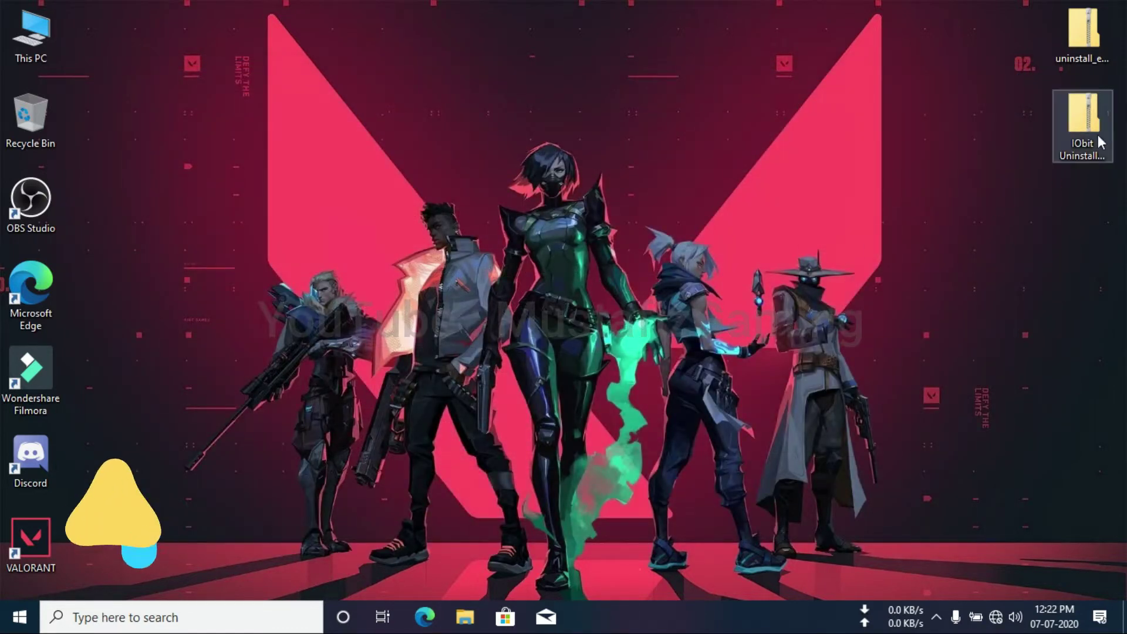
Extract the IObit Uninstaller zip to its own desktop folder, without showing the extracted files when complete.
{"action": "left_click_drag", "start_coordinate": [1092, 132], "coordinate": [820, 56]}
{"action": "right_click", "coordinate": [844, 40]}
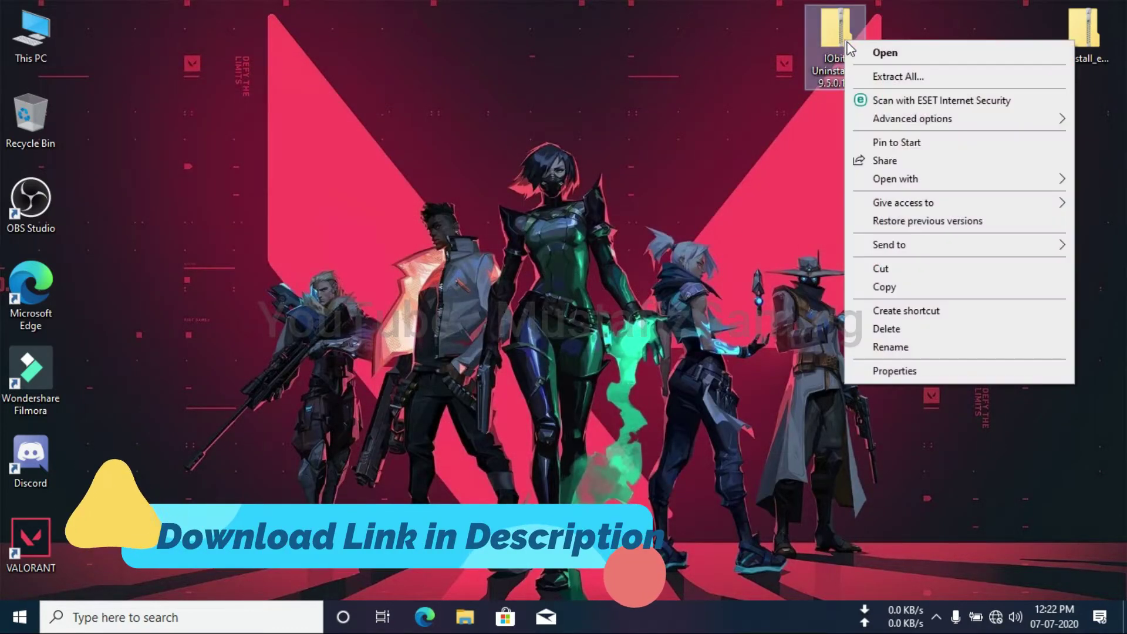
{"action": "left_click", "coordinate": [885, 78]}
{"action": "left_click", "coordinate": [347, 275]}
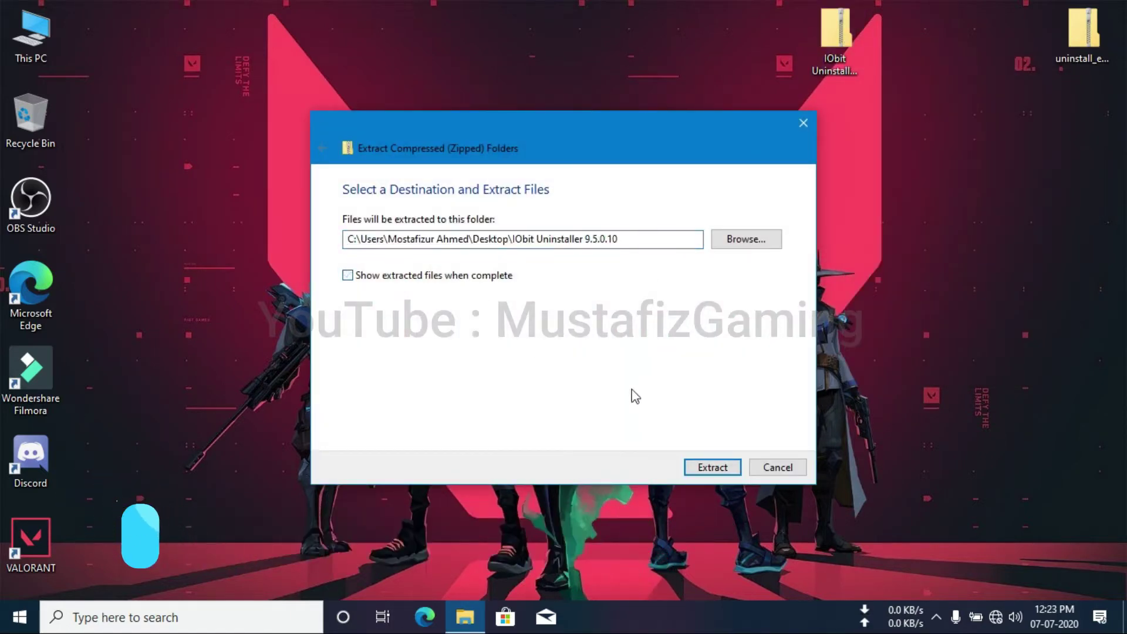
{"action": "left_click", "coordinate": [711, 467]}
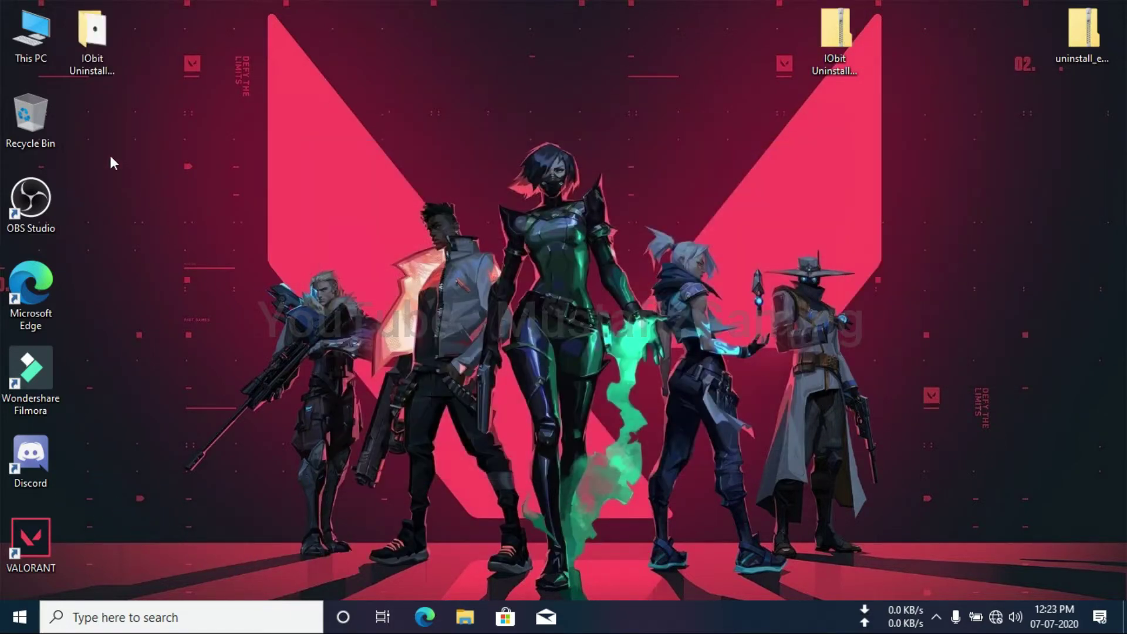
Run the IObit Uninstaller 9.5.0.10 setup from the extracted desktop folder as administrator.
{"action": "double_click", "coordinate": [91, 58]}
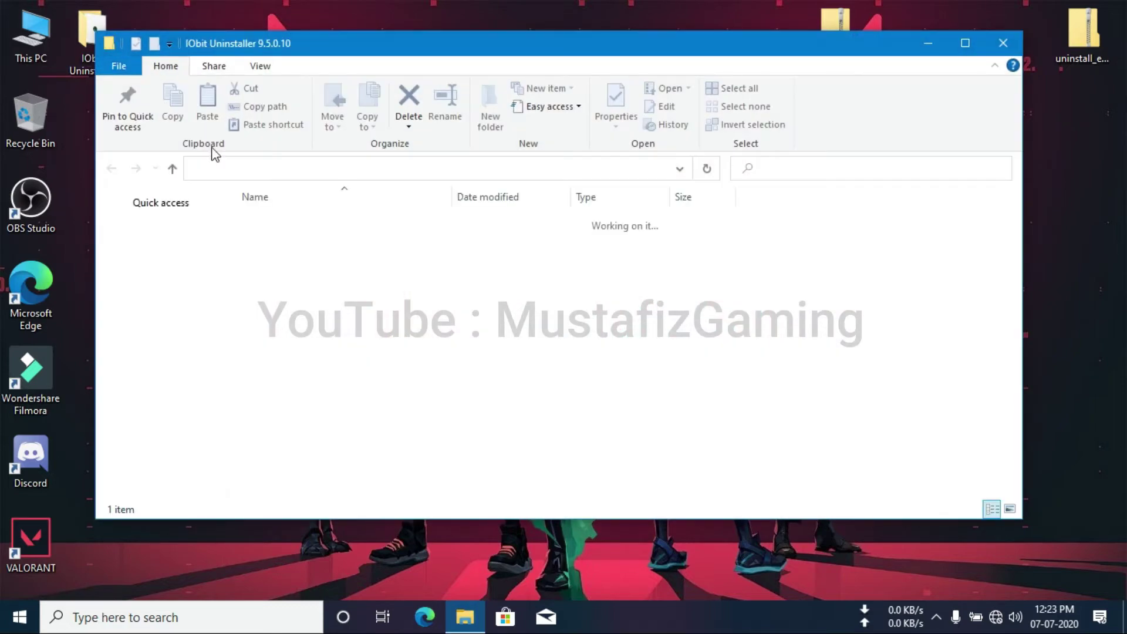
{"action": "left_click", "coordinate": [287, 226]}
{"action": "right_click", "coordinate": [287, 226]}
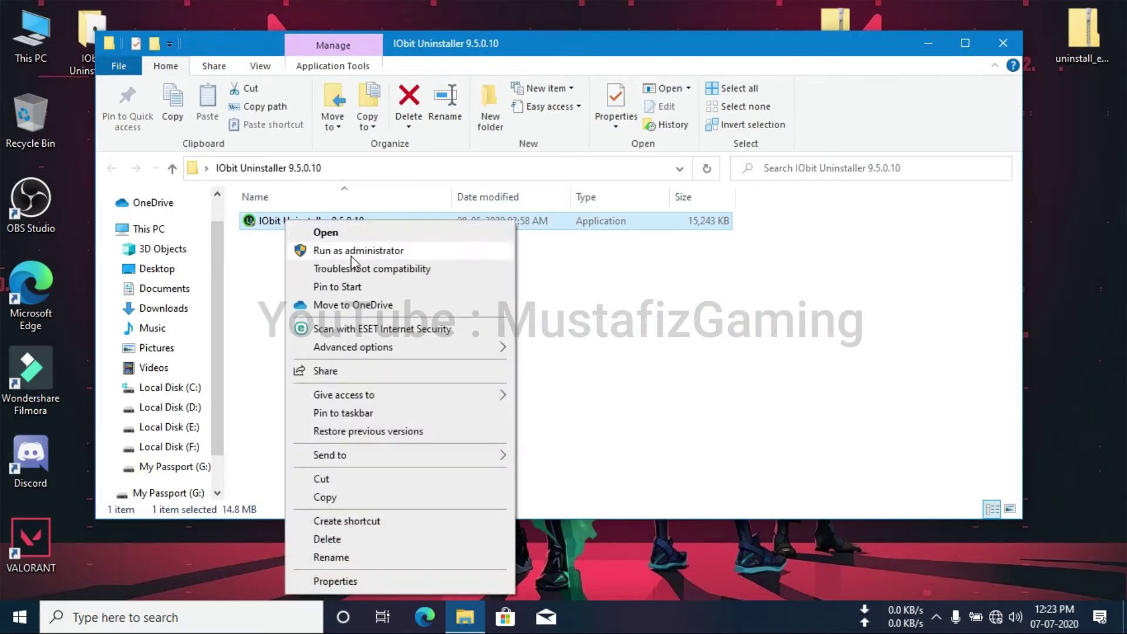
{"action": "left_click", "coordinate": [351, 255]}
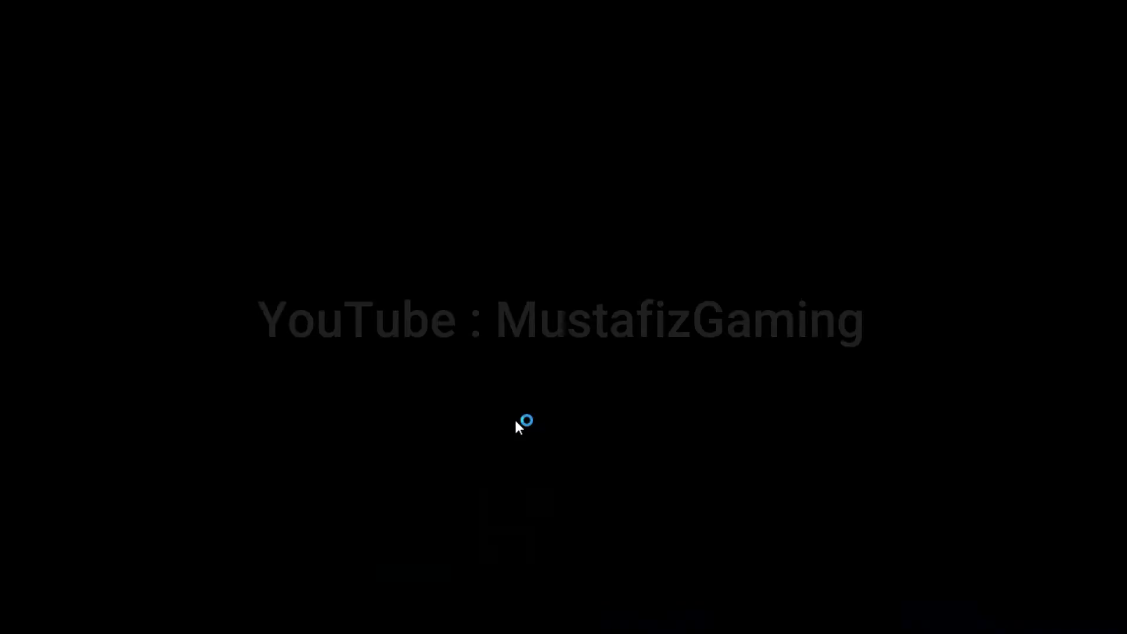
{"action": "left_click", "coordinate": [515, 419]}
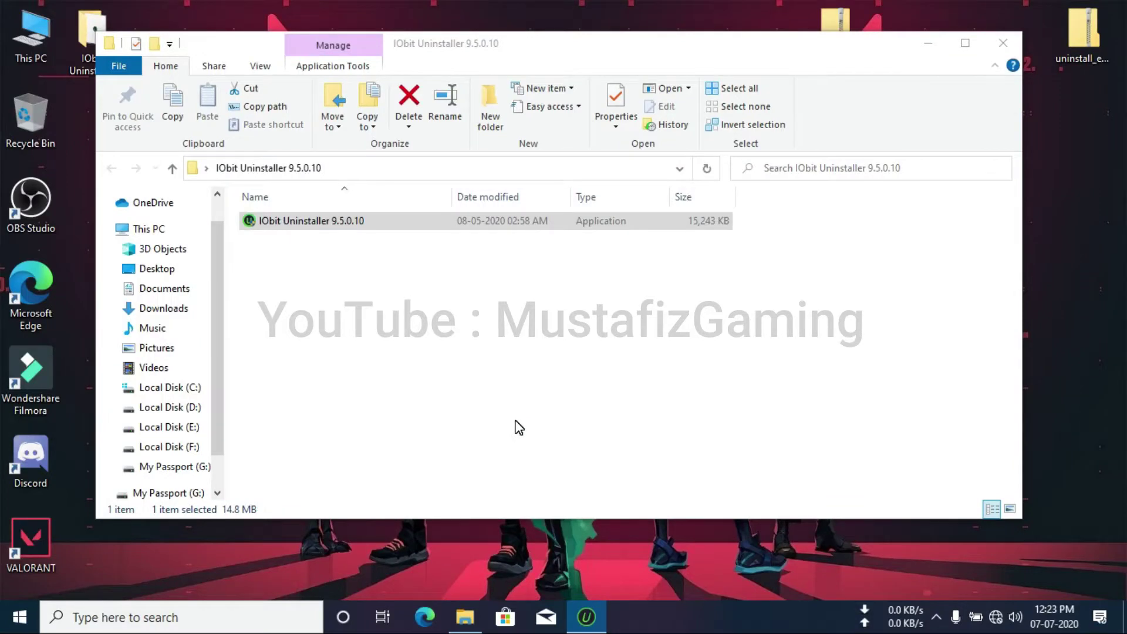
Choose to unpack the portable version and set its destination to an IObit Uninstaller folder on the Desktop.
{"action": "left_click", "coordinate": [436, 267]}
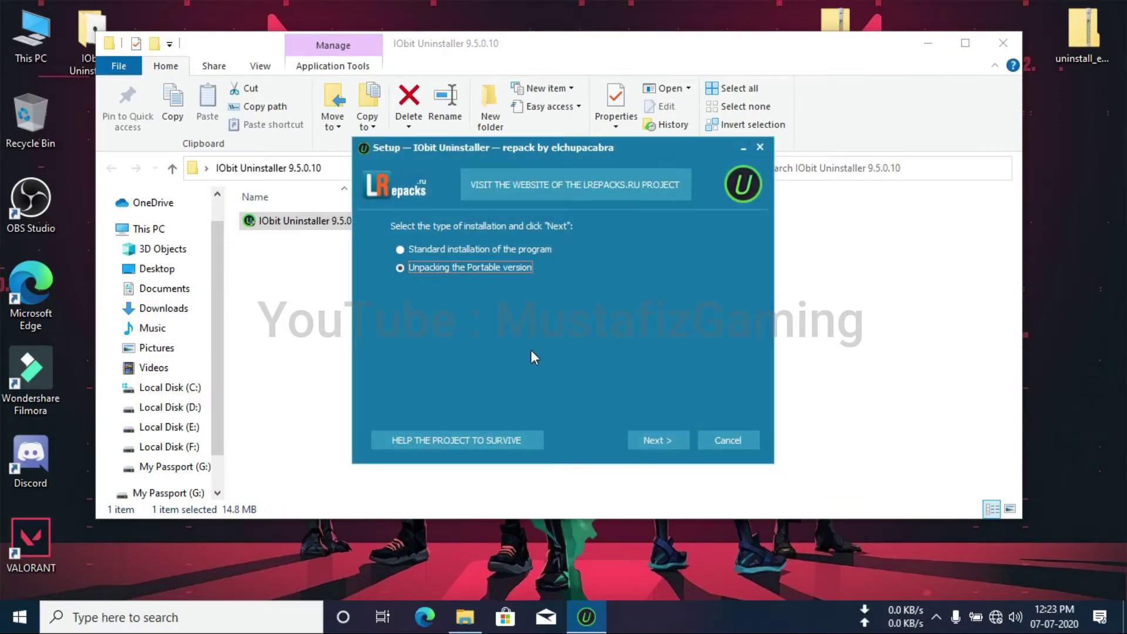
{"action": "left_click", "coordinate": [657, 440]}
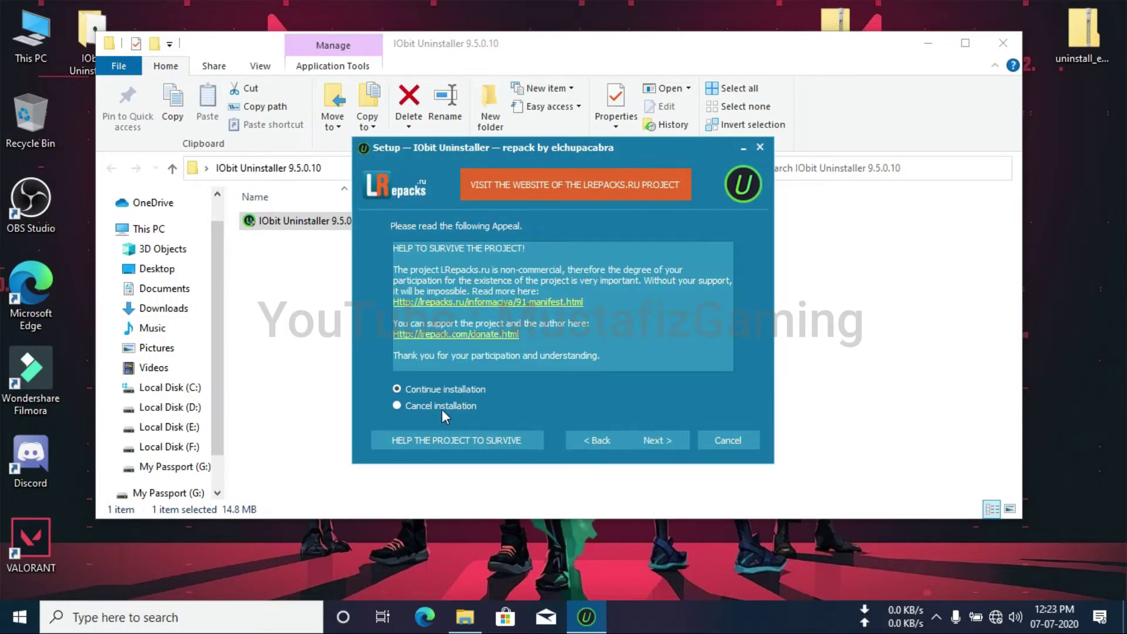
{"action": "left_click", "coordinate": [669, 440]}
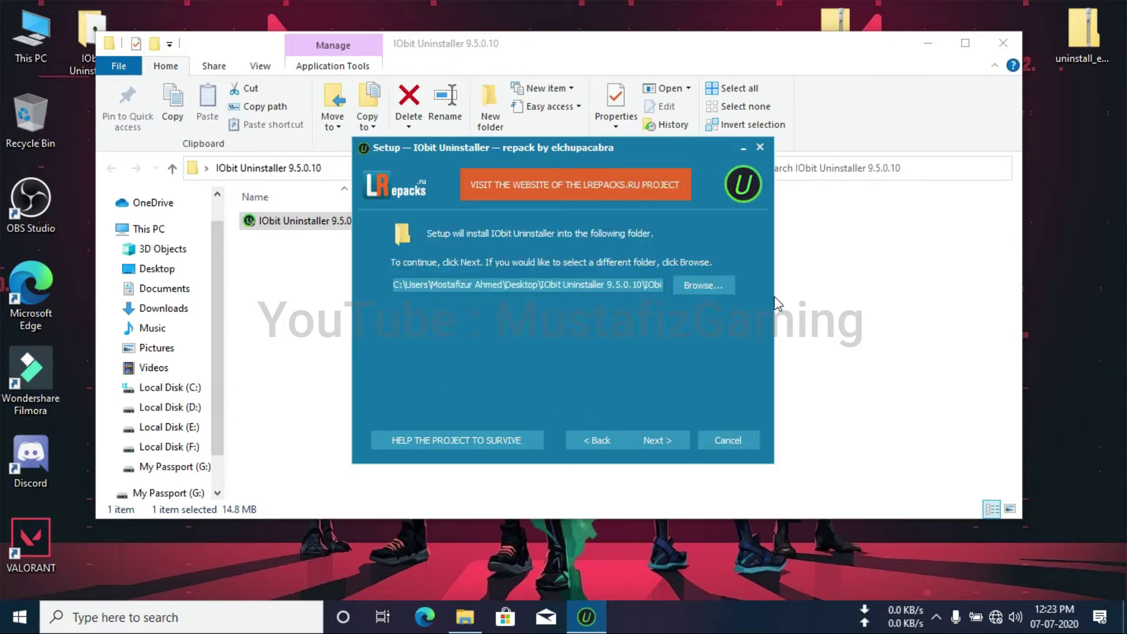
{"action": "left_click", "coordinate": [703, 286]}
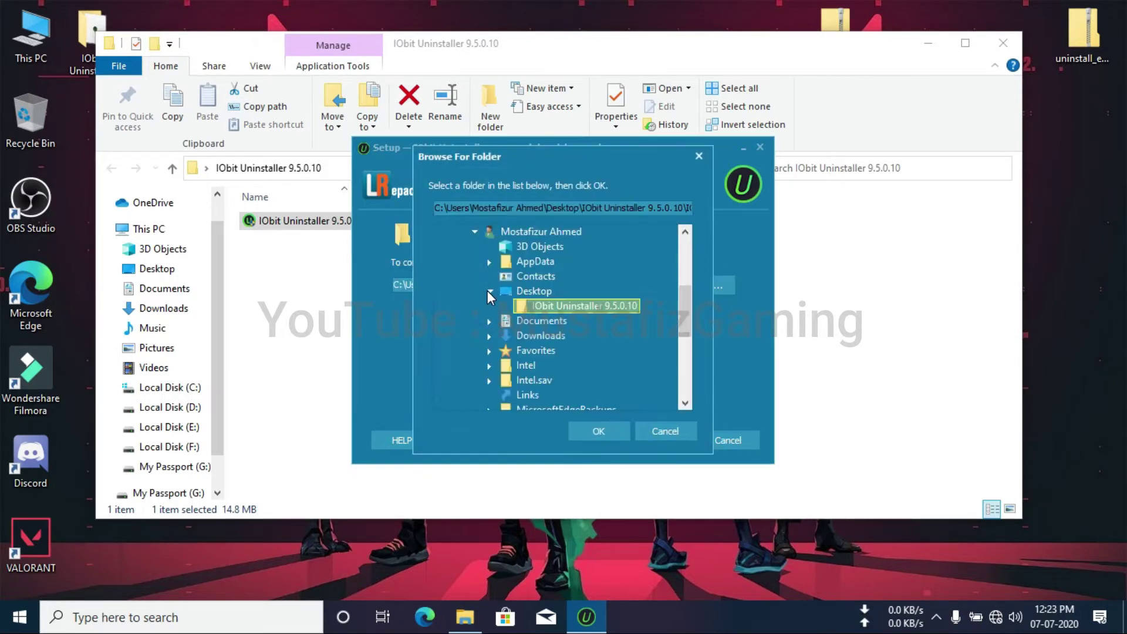
{"action": "left_click", "coordinate": [504, 293]}
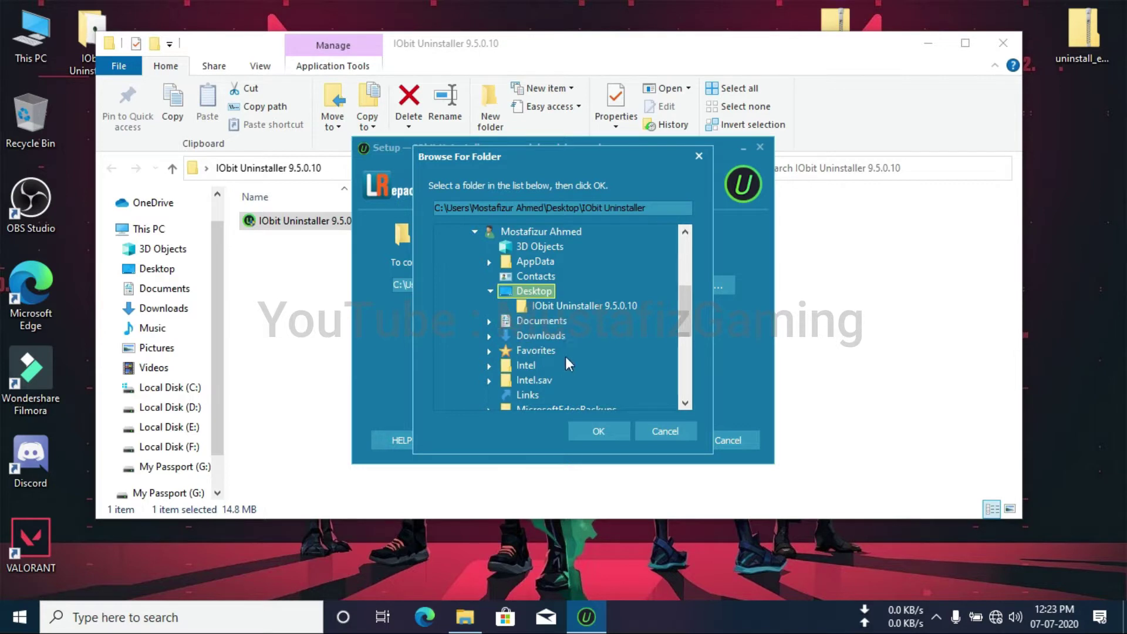
{"action": "left_click", "coordinate": [604, 432]}
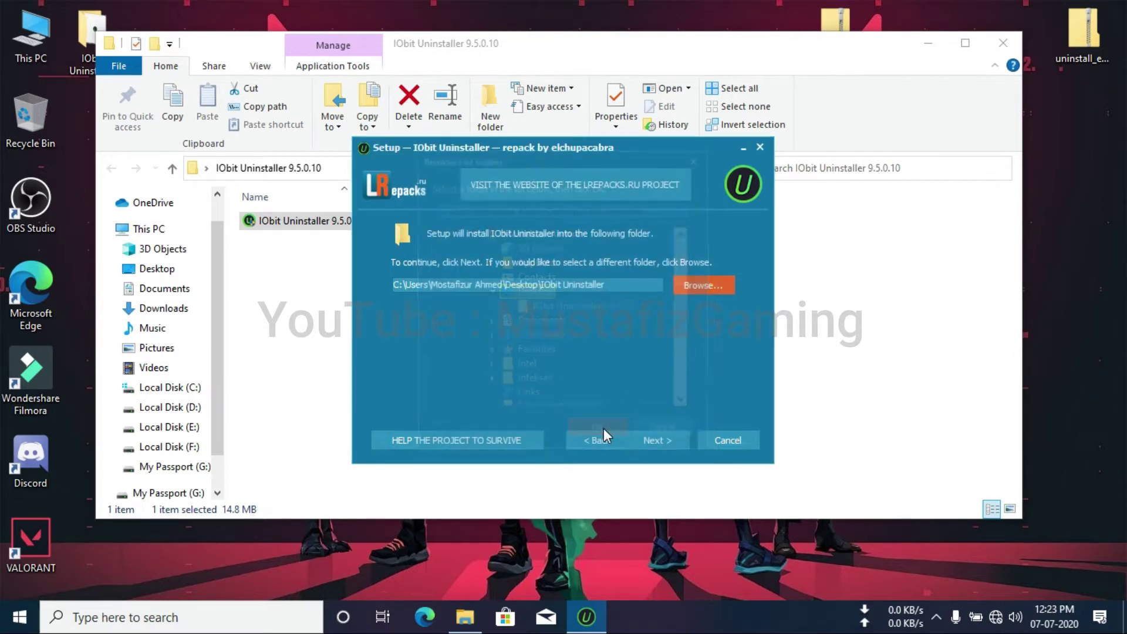
{"action": "left_click", "coordinate": [656, 442]}
Deselect visiting the lrepacks.ru website, toggle the additional interface languages option, and unpack the portable version.
{"action": "left_click", "coordinate": [444, 361]}
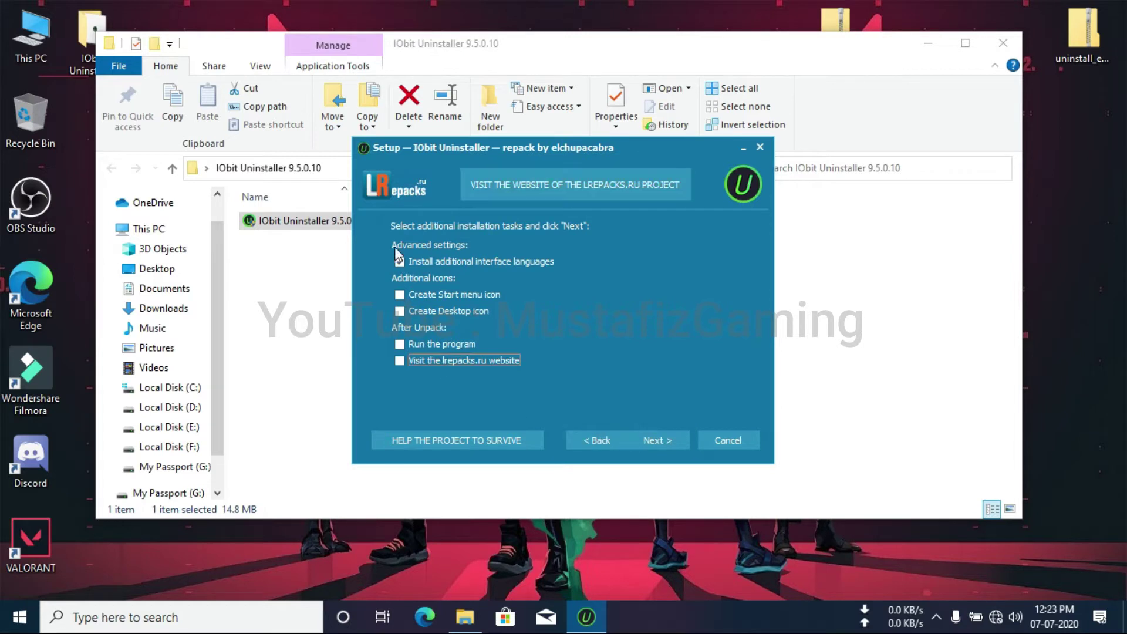
{"action": "left_click", "coordinate": [408, 258]}
{"action": "left_click", "coordinate": [654, 441]}
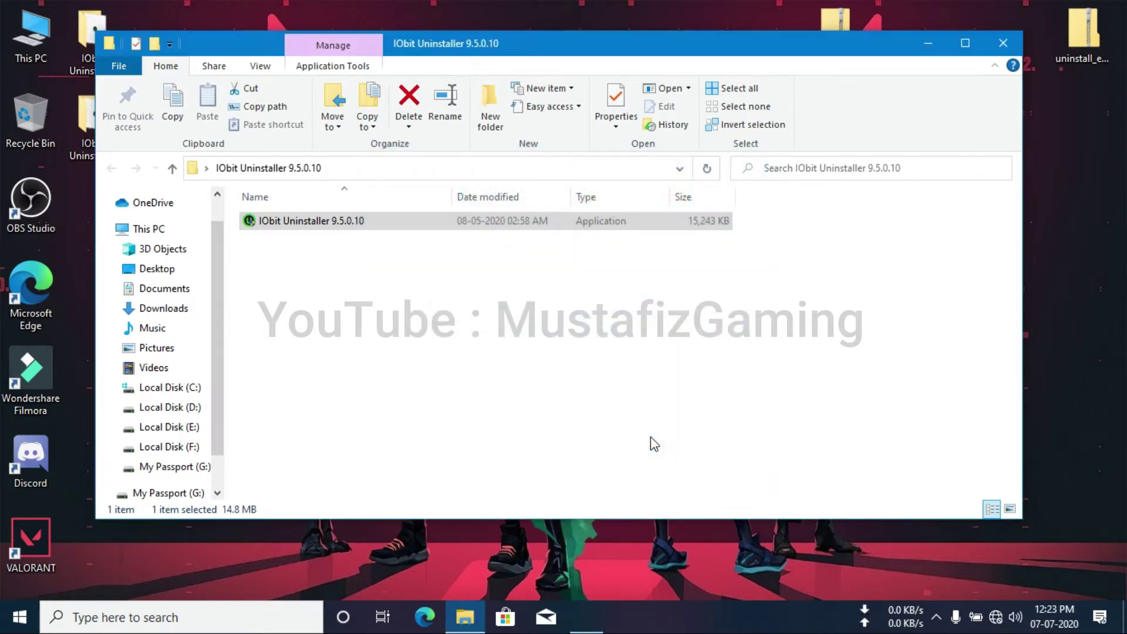
Close the setup folder and launch IObitUninstallerPortable from the IObit Uninstaller folder on the desktop.
{"action": "left_click", "coordinate": [1003, 43]}
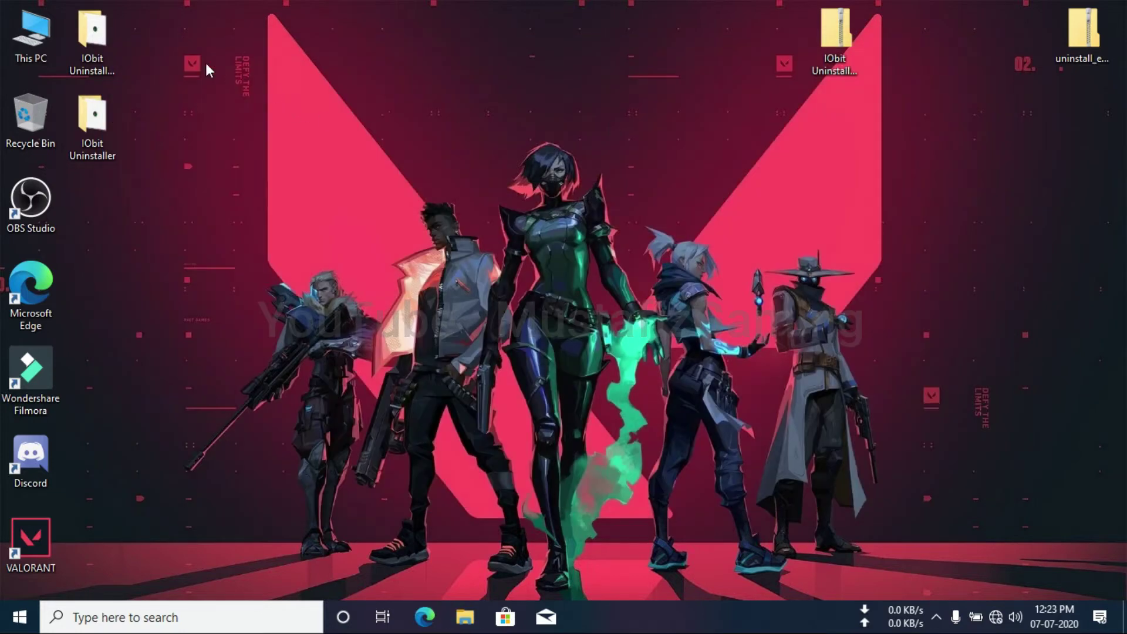
{"action": "double_click", "coordinate": [101, 107]}
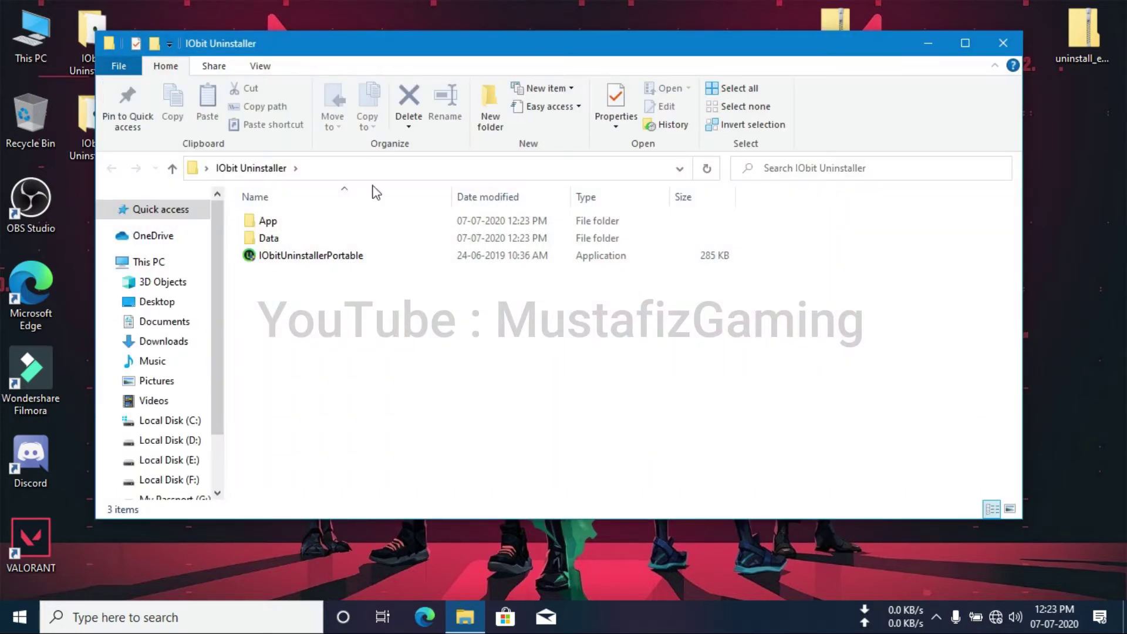
{"action": "left_click", "coordinate": [297, 258]}
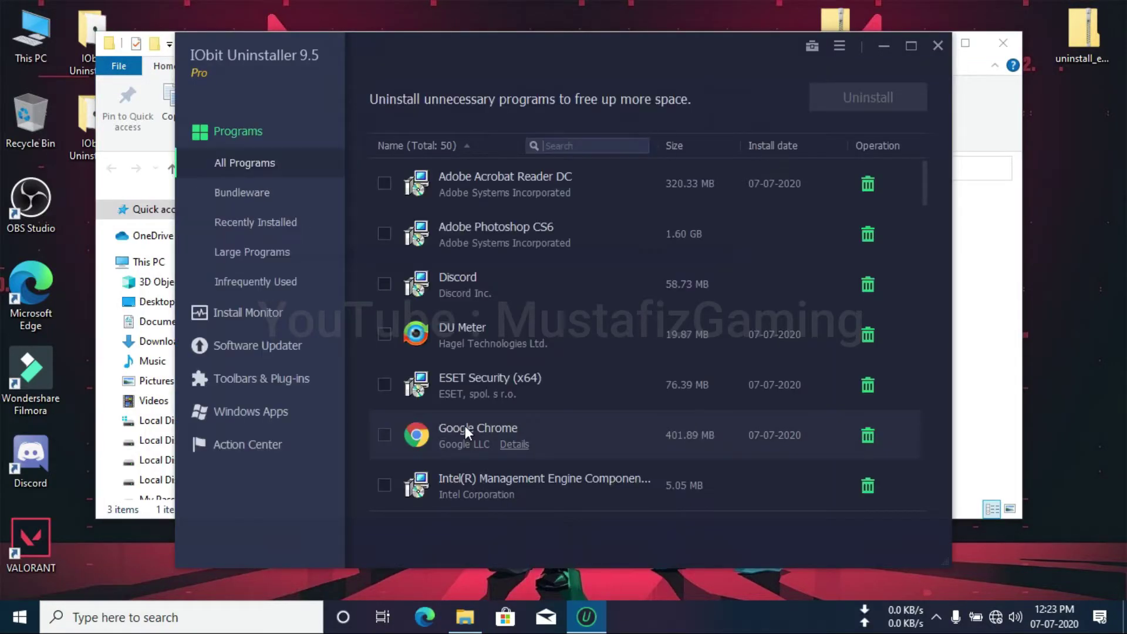
Uninstall Microsoft OneDrive with automatic removal of residual files.
{"action": "scroll", "coordinate": [565, 376], "scroll_direction": "down", "scroll_amount": 3}
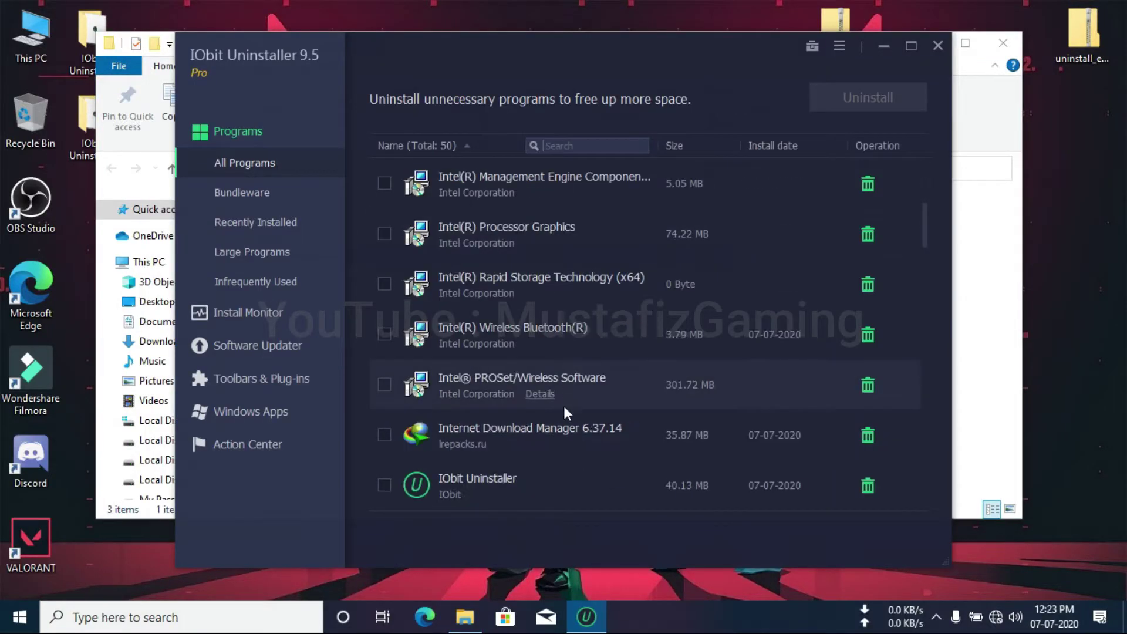
{"action": "scroll", "coordinate": [561, 425], "scroll_direction": "down", "scroll_amount": 2}
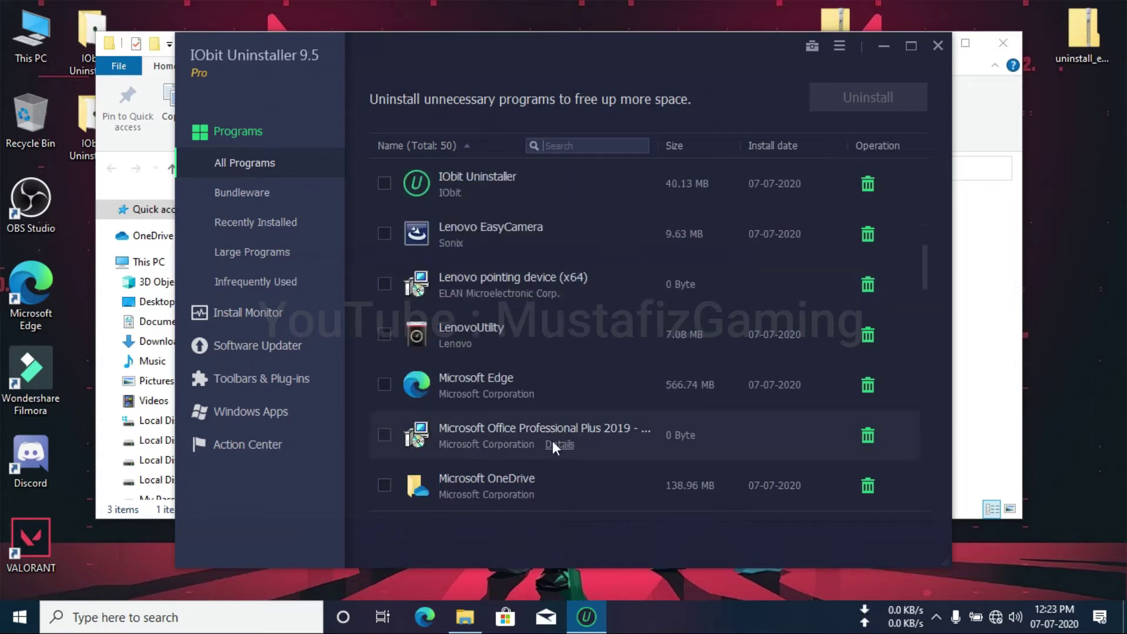
{"action": "left_click", "coordinate": [384, 486]}
{"action": "left_click", "coordinate": [861, 104]}
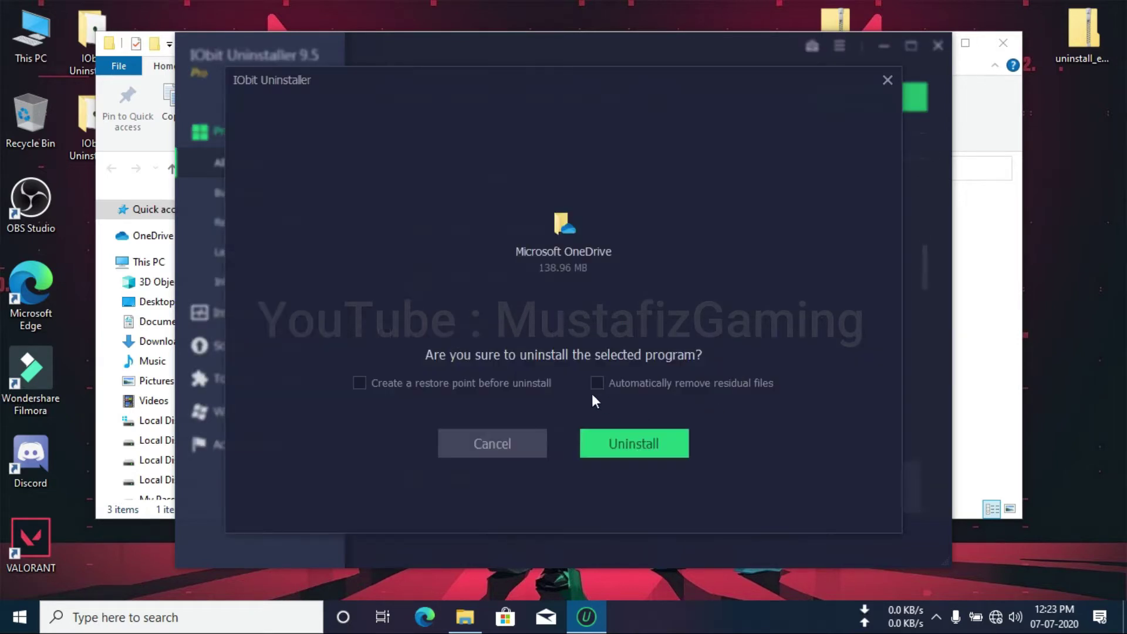
{"action": "left_click", "coordinate": [639, 386]}
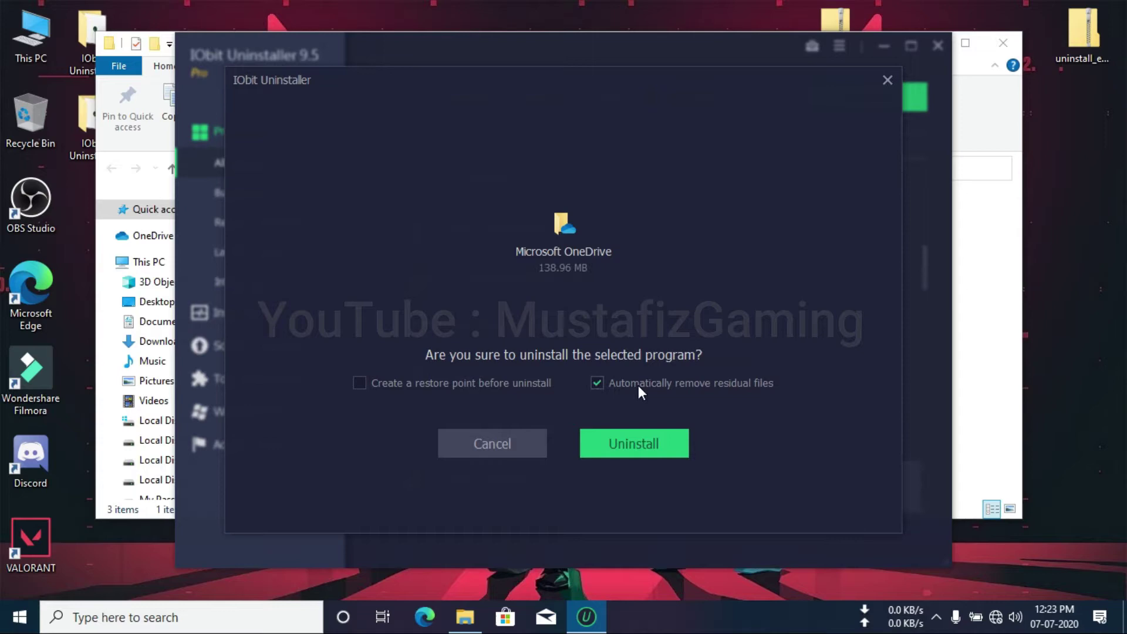
{"action": "left_click", "coordinate": [653, 448]}
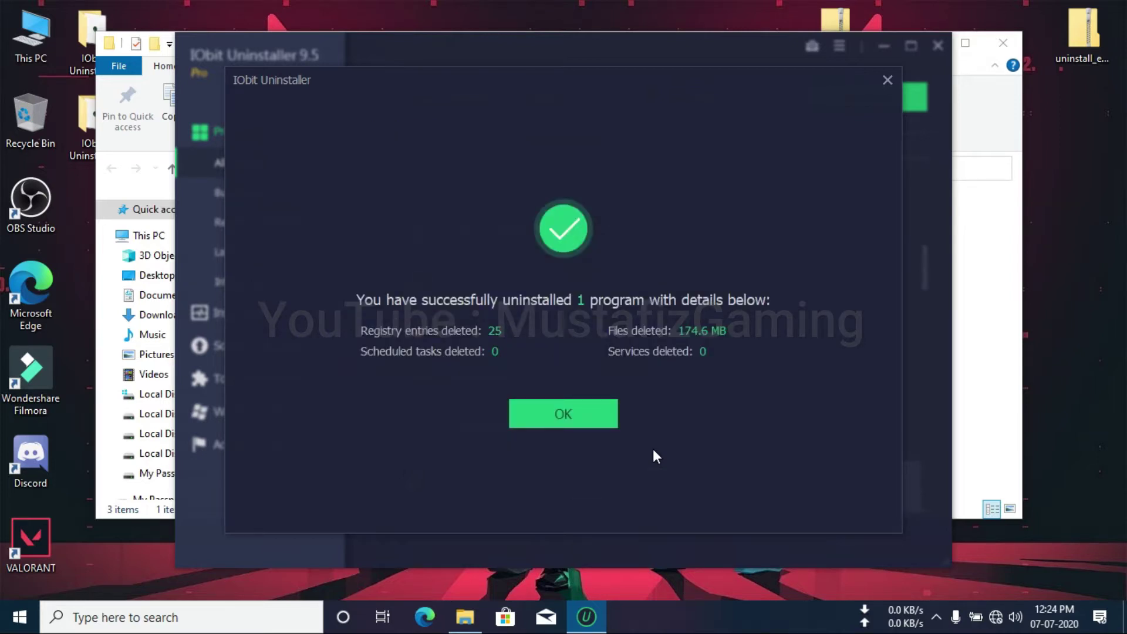
{"action": "left_click", "coordinate": [605, 420]}
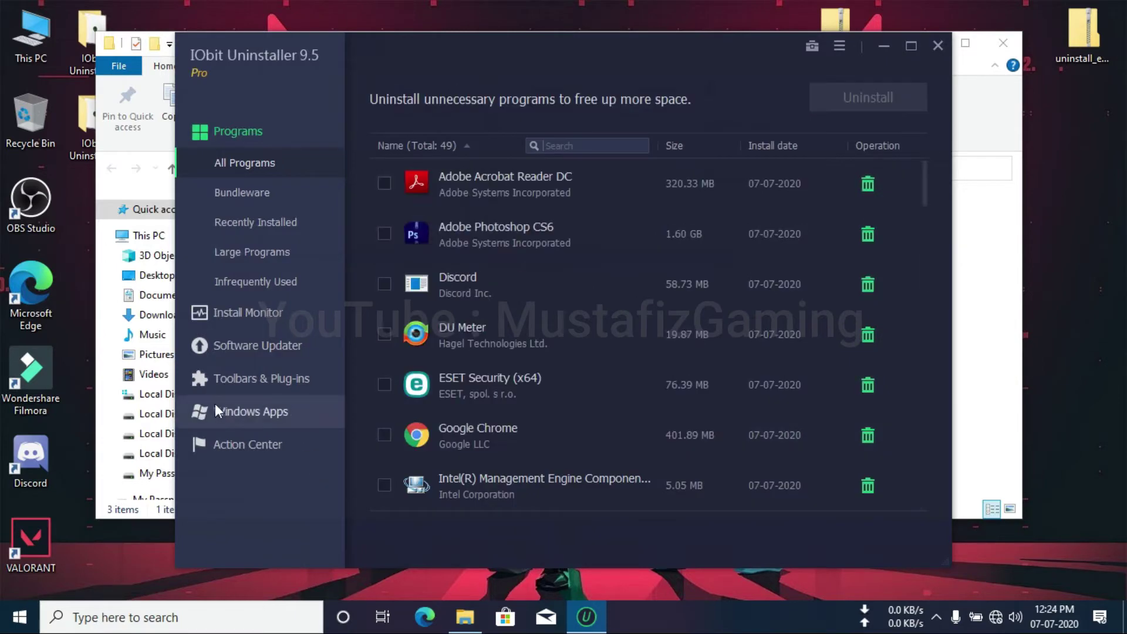
List the Windows apps and mark 3D Viewer, App Installer, Feedback Hub, Get Help and HEIF Image Extensions for removal.
{"action": "left_click", "coordinate": [230, 411]}
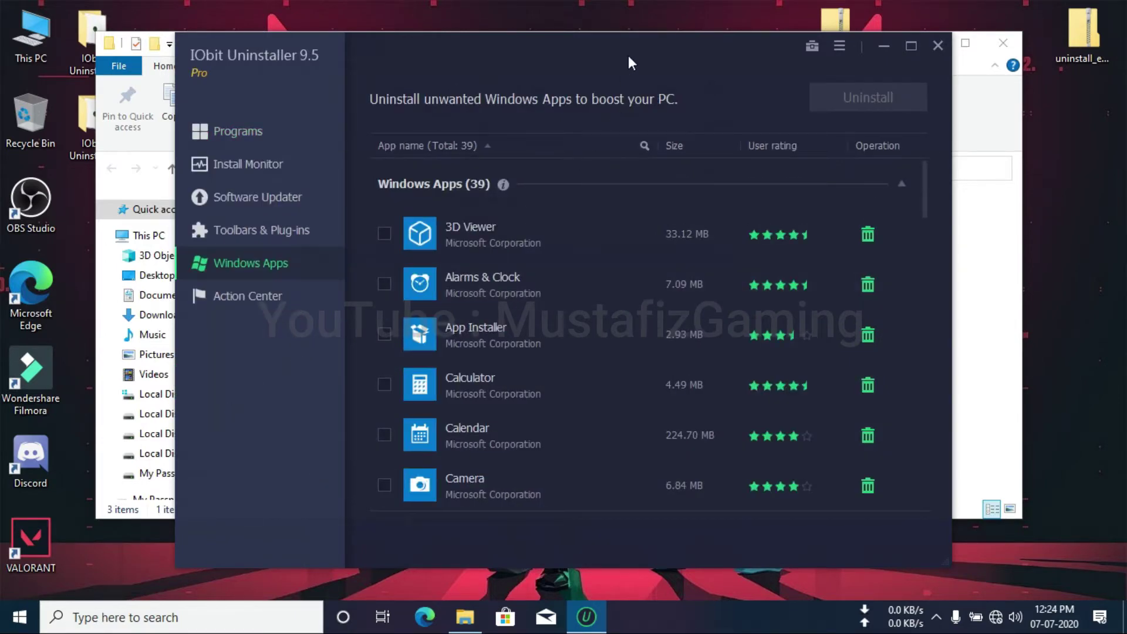
{"action": "left_click_drag", "start_coordinate": [628, 55], "coordinate": [623, 32]}
{"action": "left_click", "coordinate": [375, 211]}
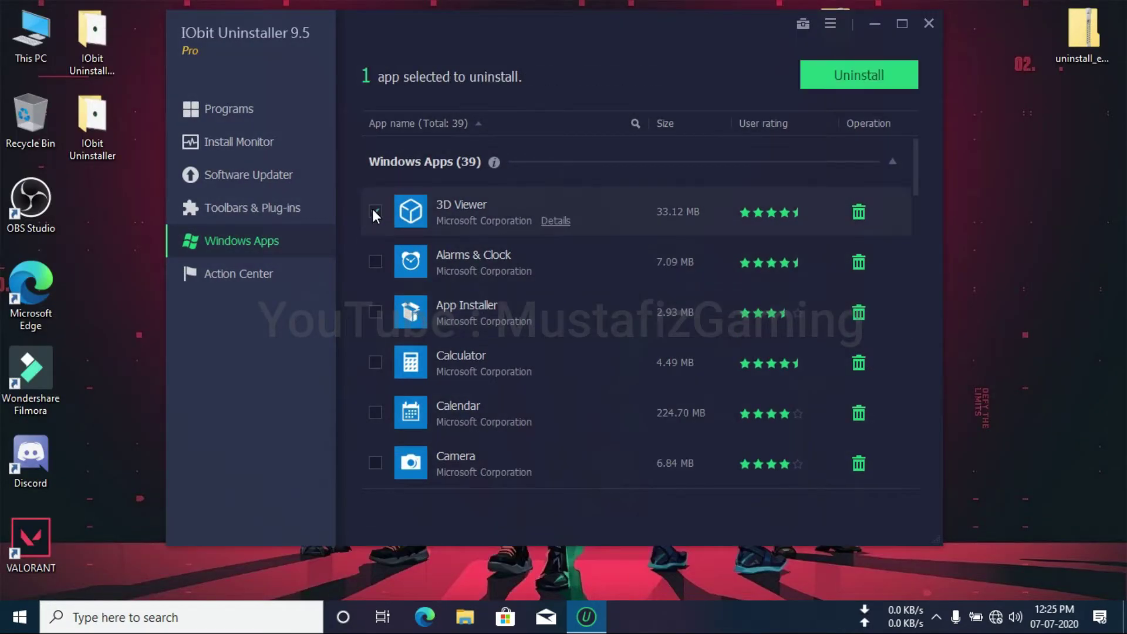
{"action": "left_click", "coordinate": [375, 312]}
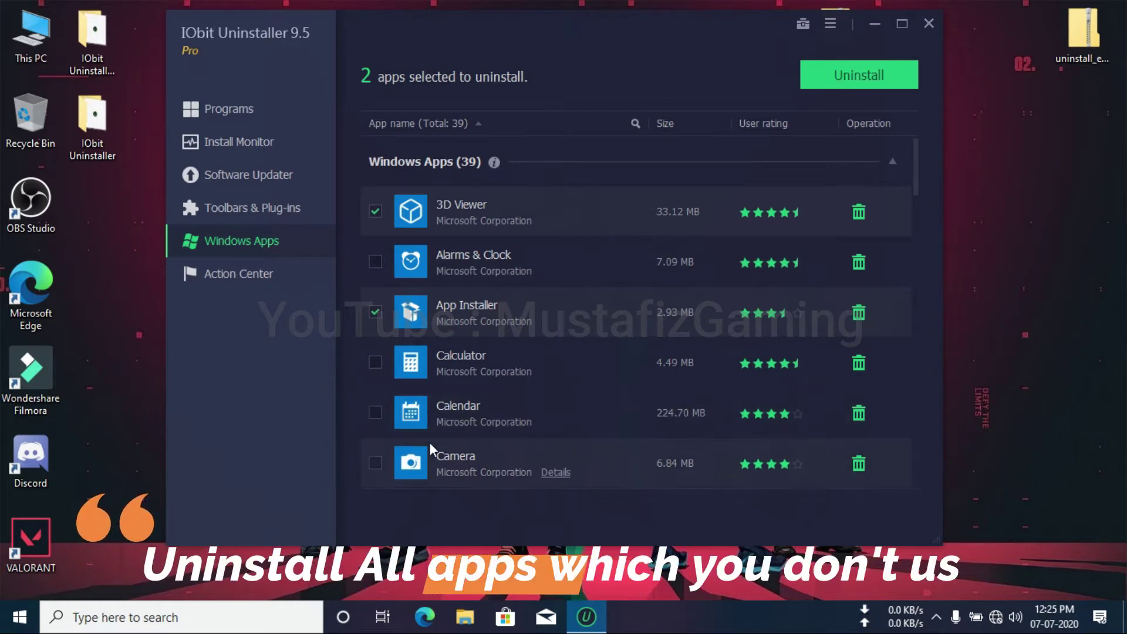
{"action": "left_click_drag", "start_coordinate": [920, 167], "coordinate": [918, 195]}
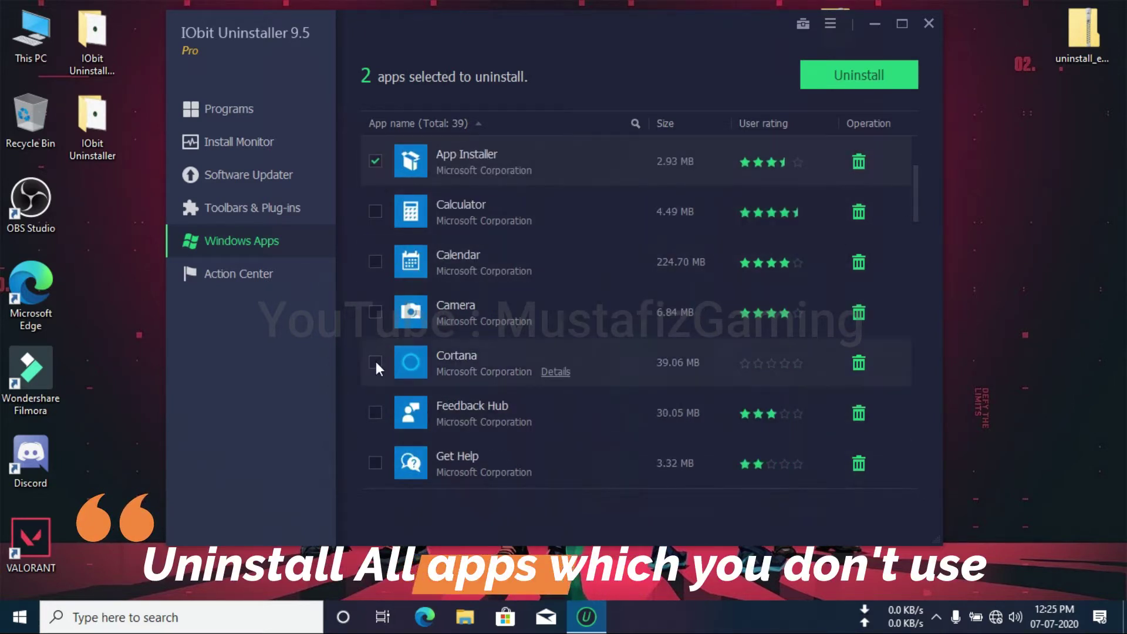
{"action": "left_click", "coordinate": [375, 412]}
{"action": "left_click", "coordinate": [376, 463]}
{"action": "scroll", "coordinate": [380, 460], "scroll_direction": "down", "scroll_amount": 3}
{"action": "left_click", "coordinate": [375, 413]}
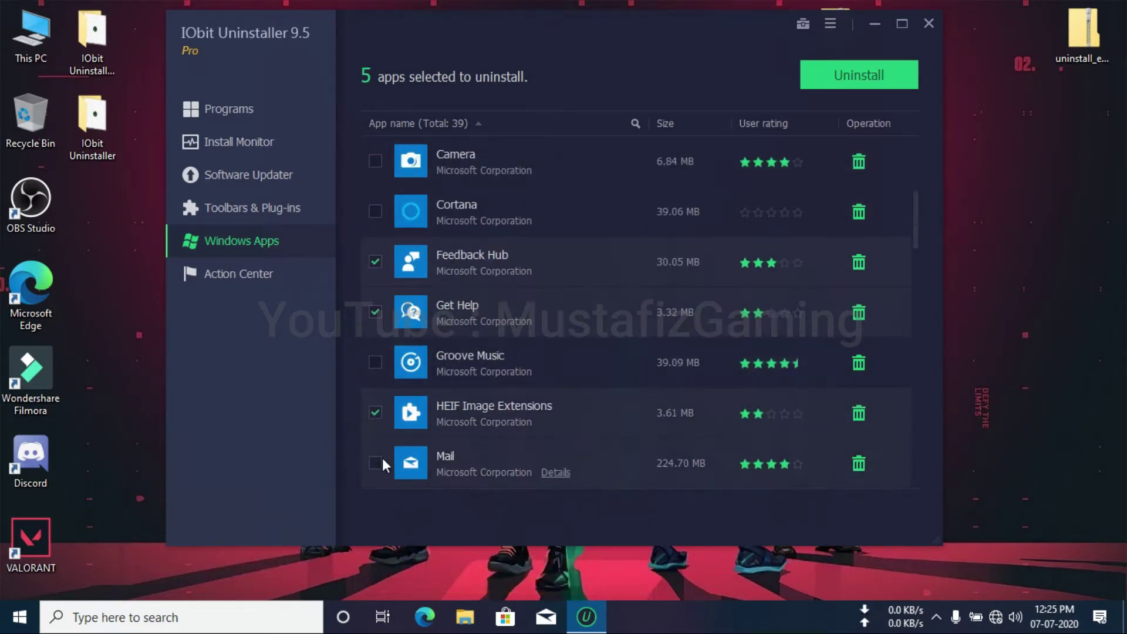
Mark Maps, Microsoft Pay, Microsoft.DesktopAppInstaller, Mixed Reality Portal, Movies & TV and Office for removal.
{"action": "scroll", "coordinate": [382, 458], "scroll_direction": "down", "scroll_amount": 3}
{"action": "left_click", "coordinate": [375, 413]}
{"action": "left_click", "coordinate": [375, 463]}
{"action": "scroll", "coordinate": [375, 463], "scroll_direction": "down", "scroll_amount": 3}
{"action": "left_click", "coordinate": [375, 362]}
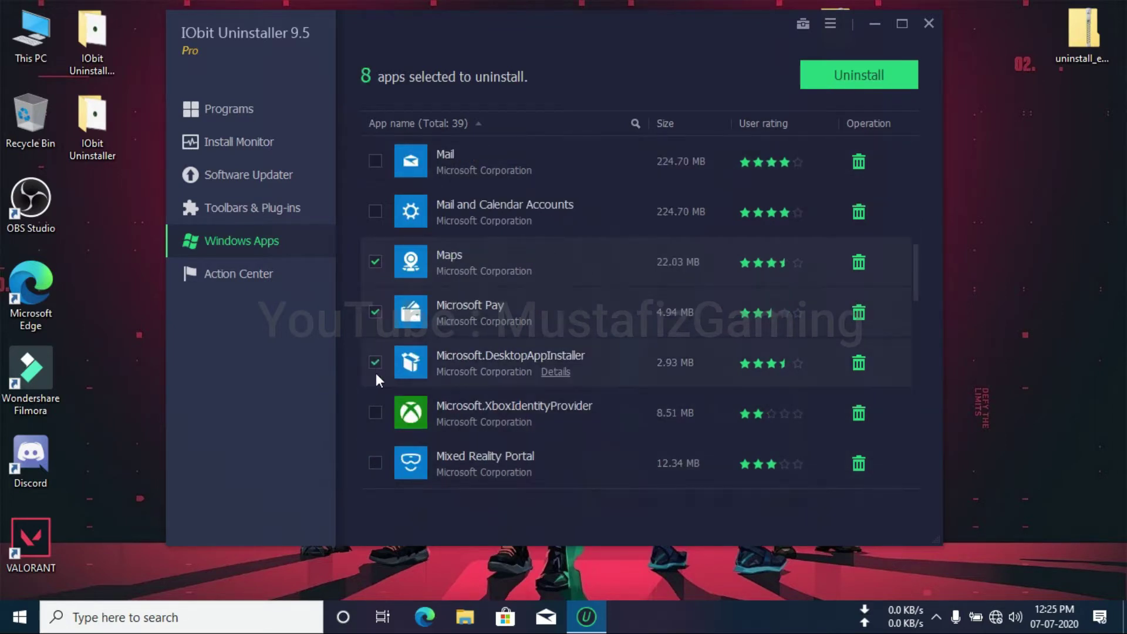
{"action": "left_click", "coordinate": [375, 463]}
{"action": "scroll", "coordinate": [376, 458], "scroll_direction": "down", "scroll_amount": 3}
{"action": "left_click", "coordinate": [375, 362]}
{"action": "left_click", "coordinate": [375, 413]}
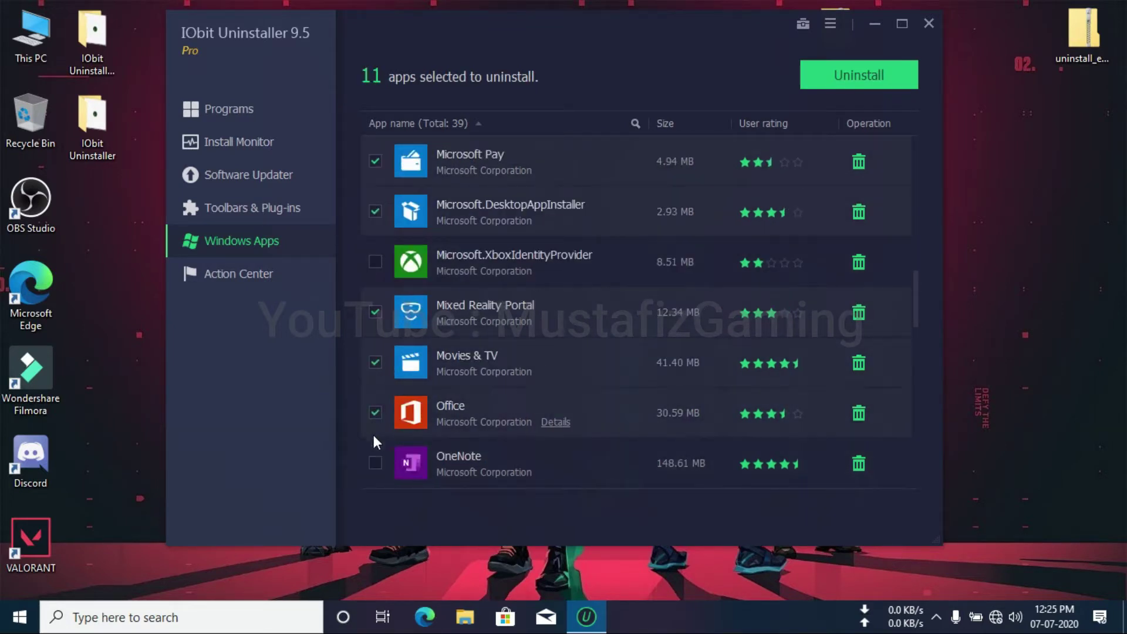
Mark OneNote, People, Photos, Skype, Snip & Sketch and Sticky Notes for removal.
{"action": "left_click", "coordinate": [375, 464]}
{"action": "scroll", "coordinate": [378, 453], "scroll_direction": "down", "scroll_amount": 3}
{"action": "left_click", "coordinate": [375, 362]}
{"action": "left_click", "coordinate": [375, 413]}
{"action": "left_click", "coordinate": [375, 463]}
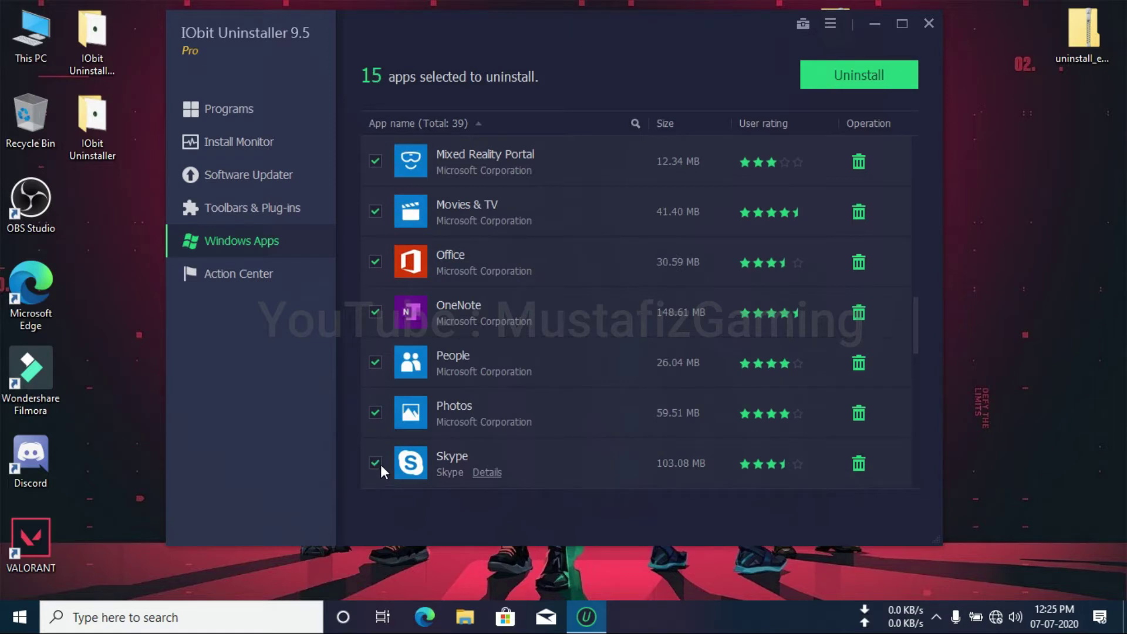
{"action": "scroll", "coordinate": [380, 464], "scroll_direction": "down", "scroll_amount": 3}
{"action": "left_click", "coordinate": [375, 363]}
{"action": "left_click", "coordinate": [376, 412]}
Mark Voice Recorder, VP9 Video Extensions, Tips, Web Media Extensions, Webp Image Extensions and Your Phone for removal.
{"action": "scroll", "coordinate": [378, 464], "scroll_direction": "down", "scroll_amount": 3}
{"action": "left_click", "coordinate": [376, 413]}
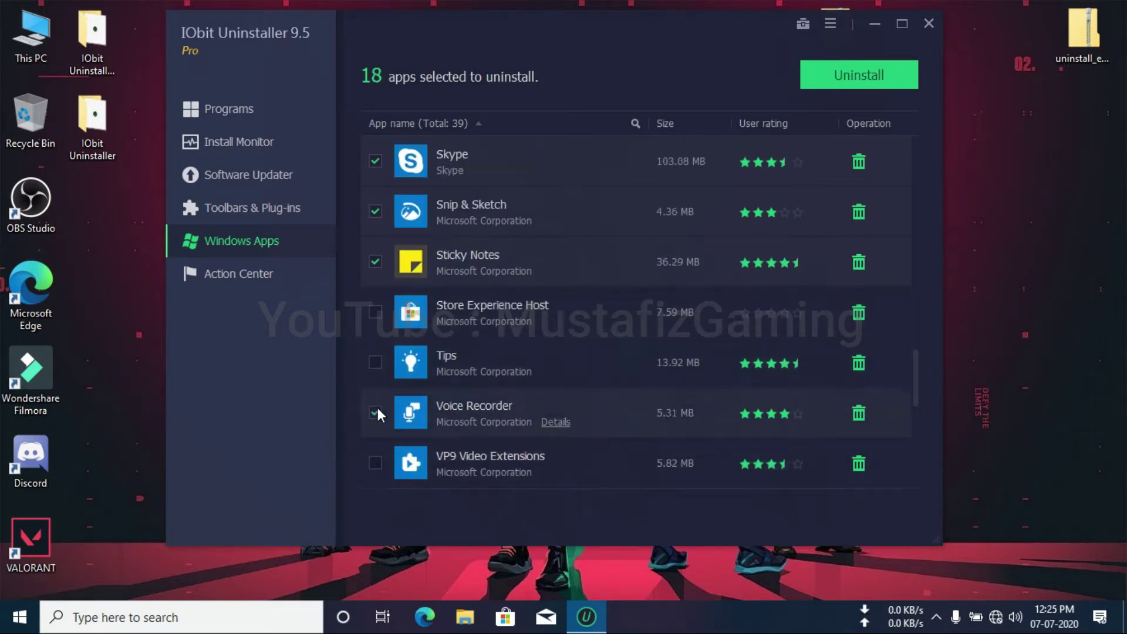
{"action": "left_click", "coordinate": [375, 462]}
{"action": "left_click", "coordinate": [376, 363]}
{"action": "scroll", "coordinate": [375, 388], "scroll_direction": "down", "scroll_amount": 3}
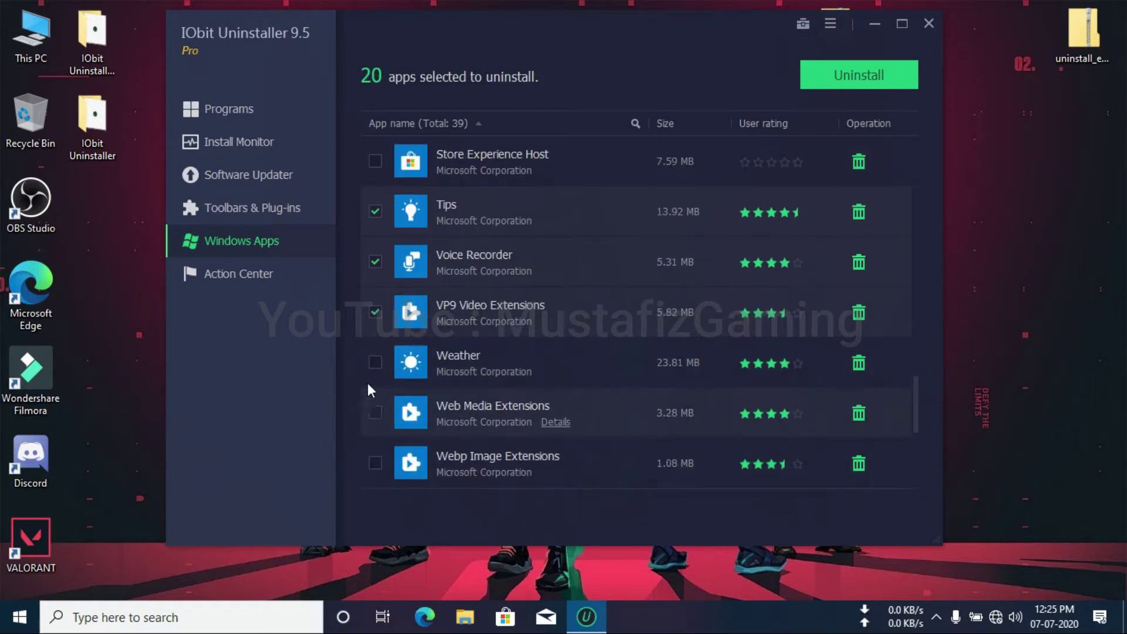
{"action": "left_click", "coordinate": [375, 413]}
{"action": "left_click", "coordinate": [375, 464]}
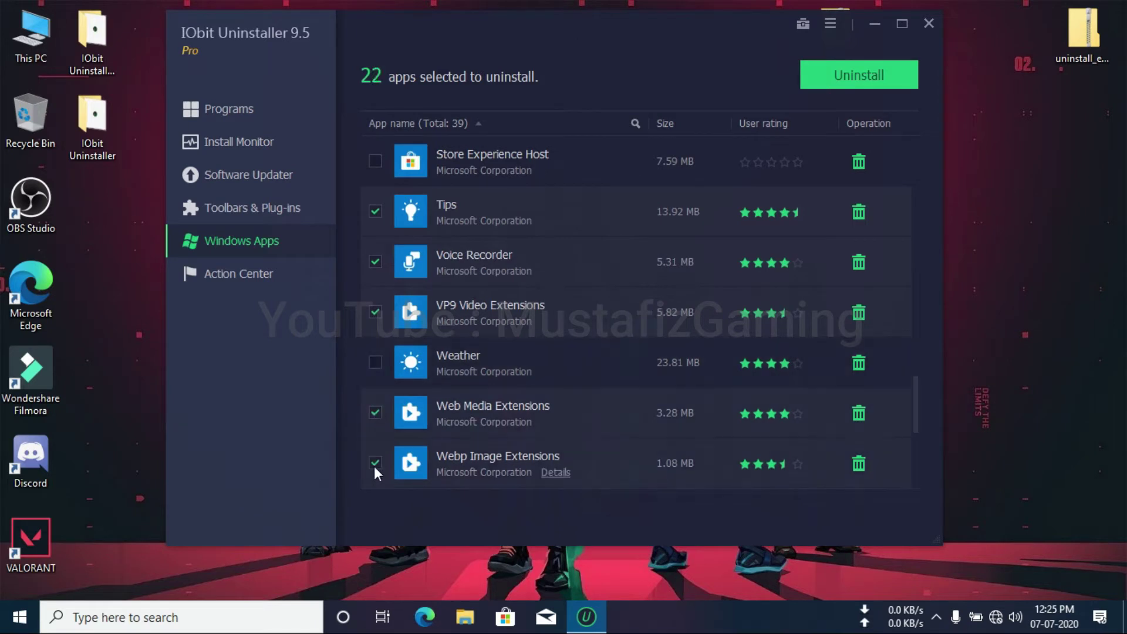
{"action": "scroll", "coordinate": [379, 464], "scroll_direction": "down", "scroll_amount": 3}
{"action": "scroll", "coordinate": [375, 464], "scroll_direction": "down", "scroll_amount": 3}
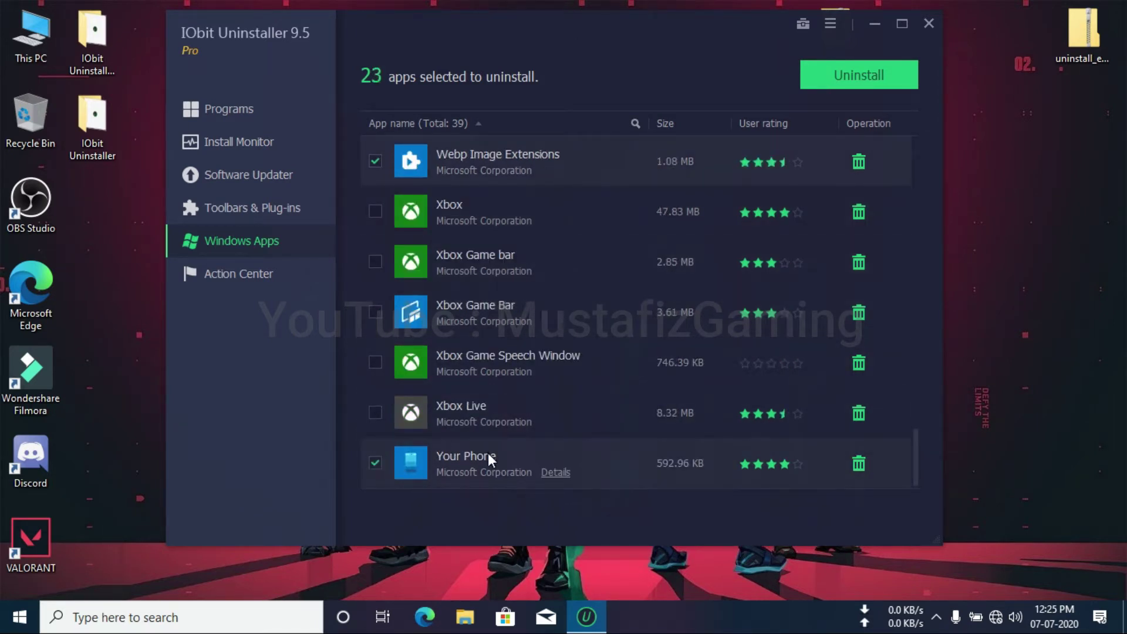
Uninstall all the marked Windows apps together with their leftovers and dismiss the completion summary.
{"action": "scroll", "coordinate": [488, 452], "scroll_direction": "up", "scroll_amount": 6}
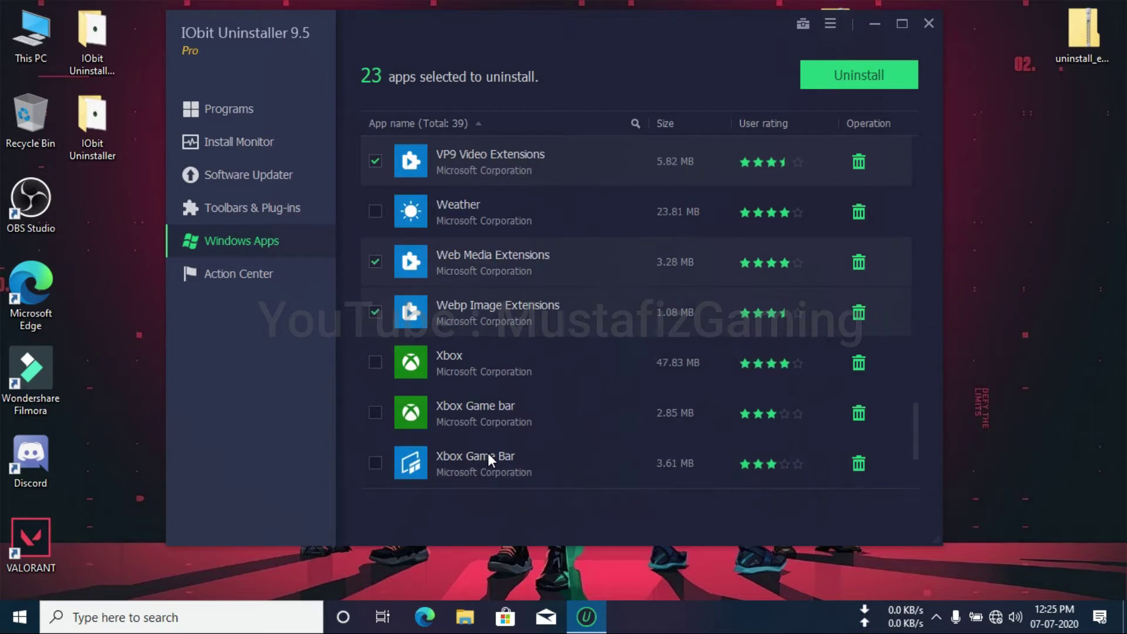
{"action": "left_click", "coordinate": [849, 76]}
{"action": "left_click", "coordinate": [620, 428]}
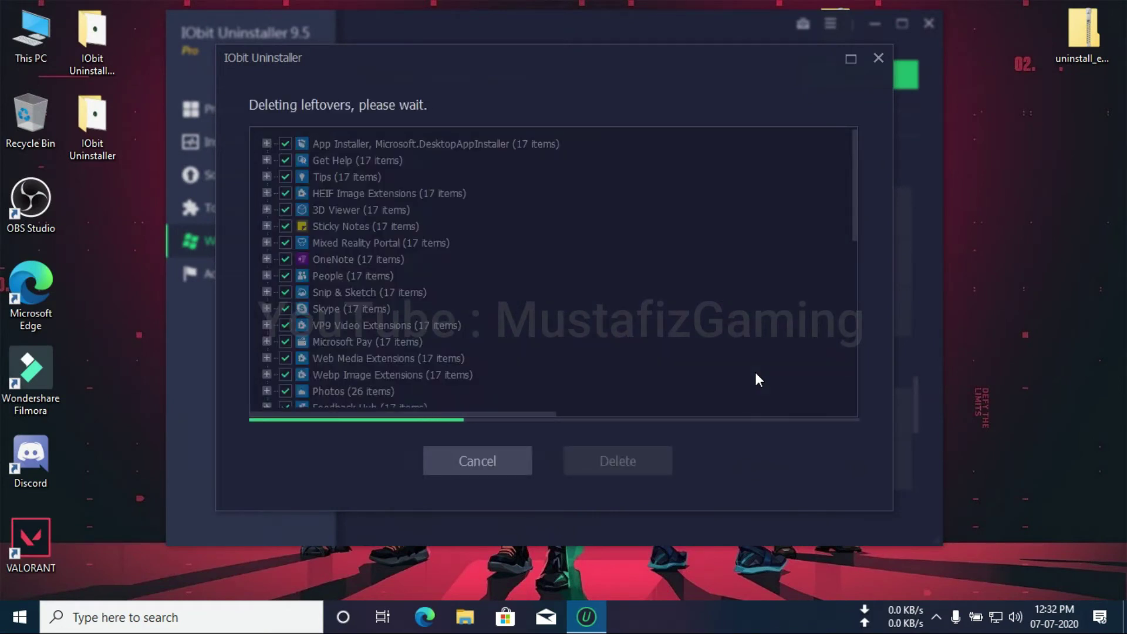
{"action": "left_click", "coordinate": [554, 387]}
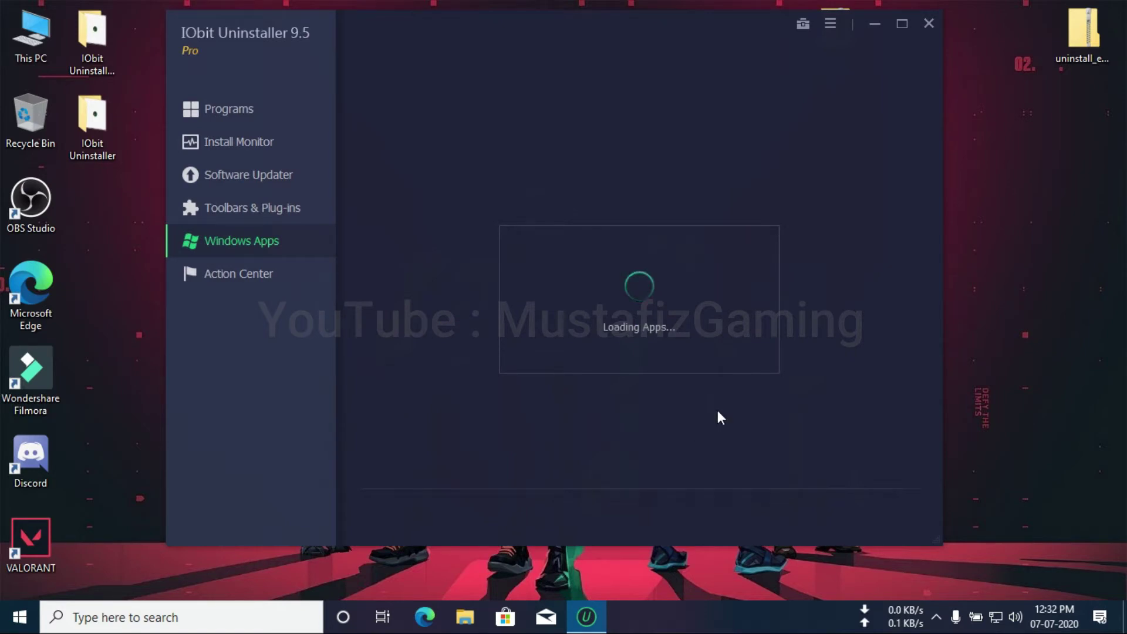
Uninstall the remaining Office app from the Windows apps list and dismiss the completion summary.
{"action": "scroll", "coordinate": [717, 410], "scroll_direction": "down", "scroll_amount": 5}
{"action": "left_click", "coordinate": [376, 361]}
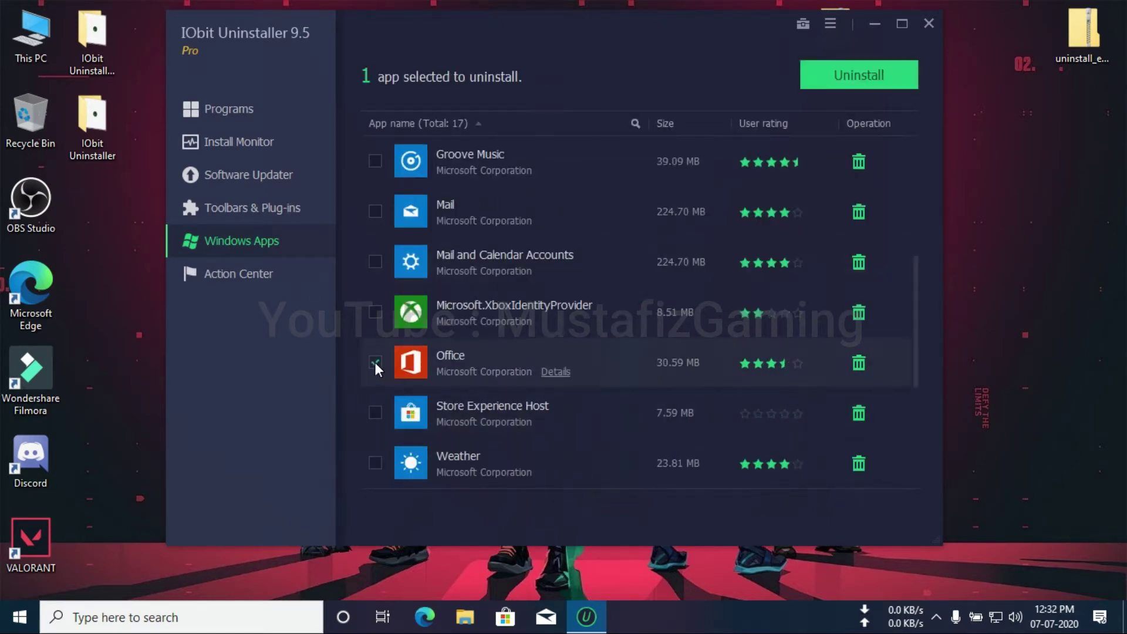
{"action": "scroll", "coordinate": [646, 264], "scroll_direction": "down", "scroll_amount": 3}
{"action": "left_click", "coordinate": [859, 75]}
{"action": "left_click", "coordinate": [614, 419]}
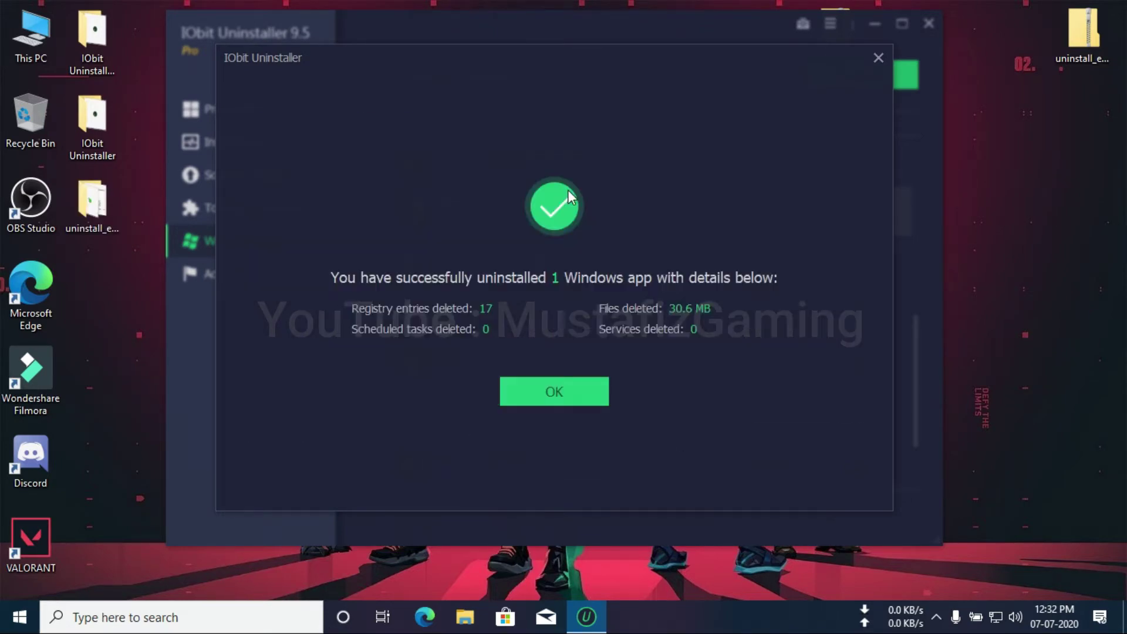
{"action": "left_click", "coordinate": [547, 389]}
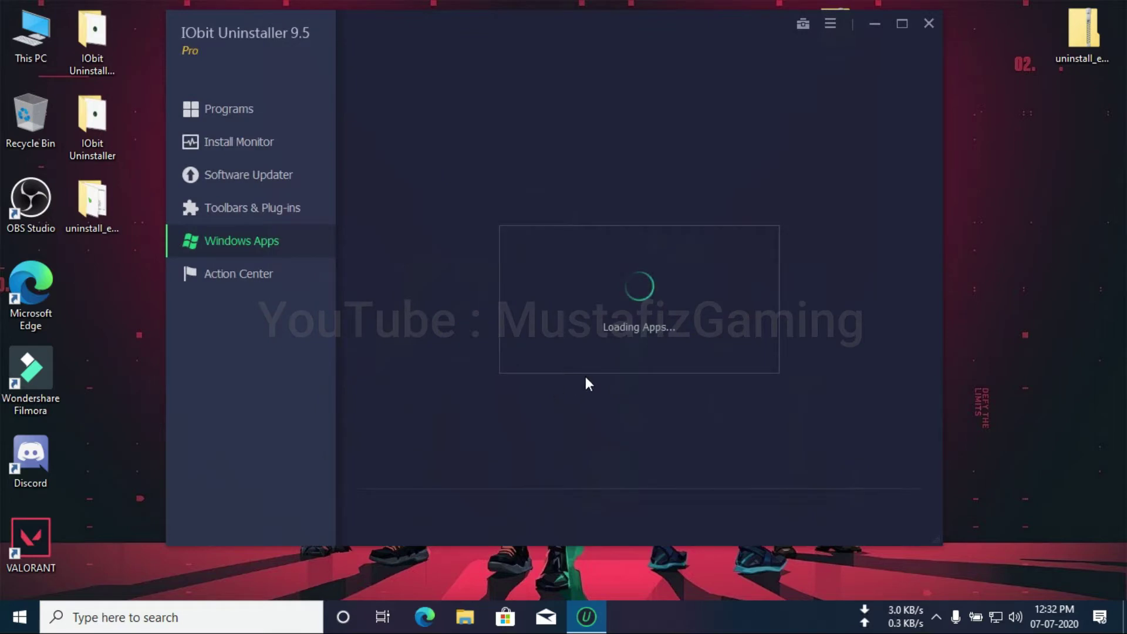
Close IObit Uninstaller and run the Uninstall Edge script from the desktop's uninstall_edge folder as administrator.
{"action": "scroll", "coordinate": [732, 233], "scroll_direction": "down", "scroll_amount": 8}
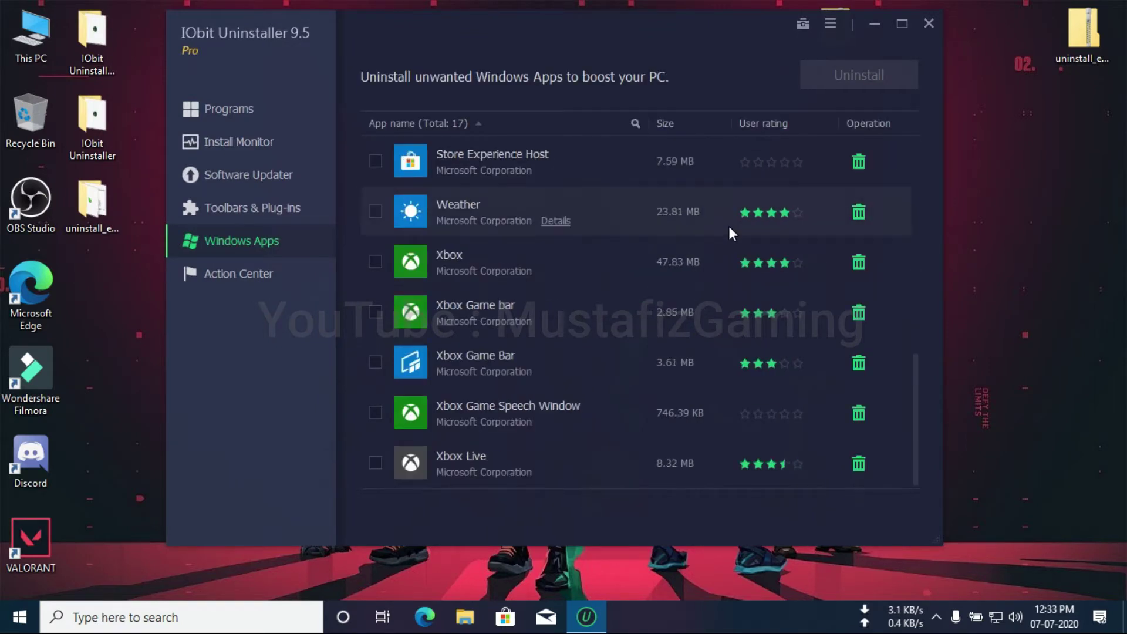
{"action": "left_click", "coordinate": [927, 23]}
{"action": "left_click", "coordinate": [114, 208]}
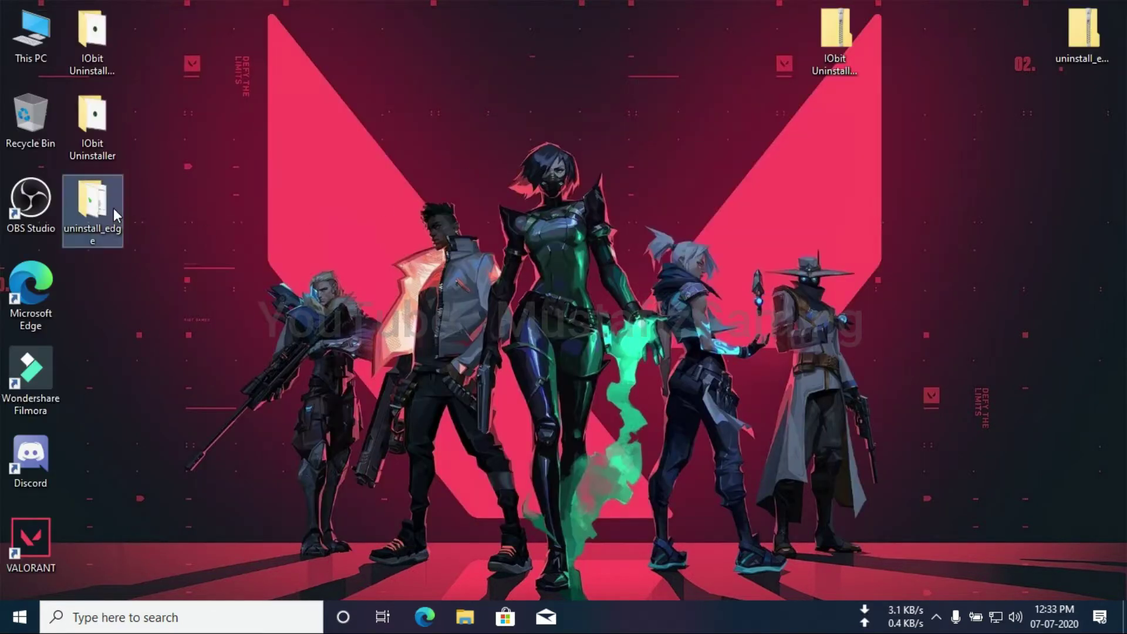
{"action": "double_click", "coordinate": [114, 208]}
{"action": "left_click", "coordinate": [318, 238]}
{"action": "right_click", "coordinate": [336, 238]}
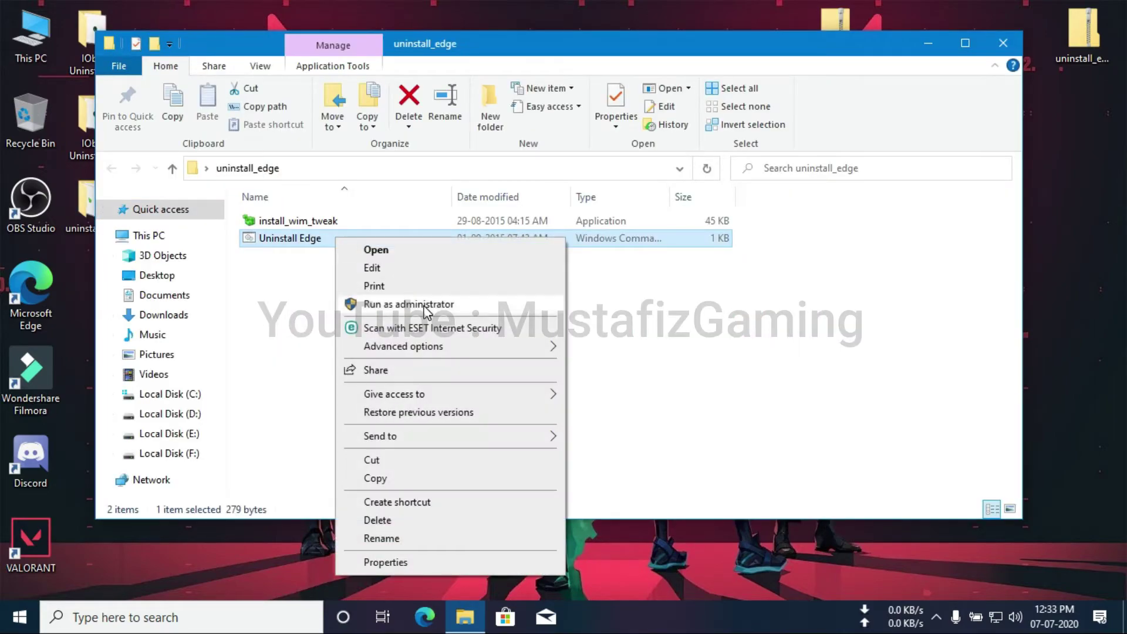
{"action": "left_click", "coordinate": [425, 305]}
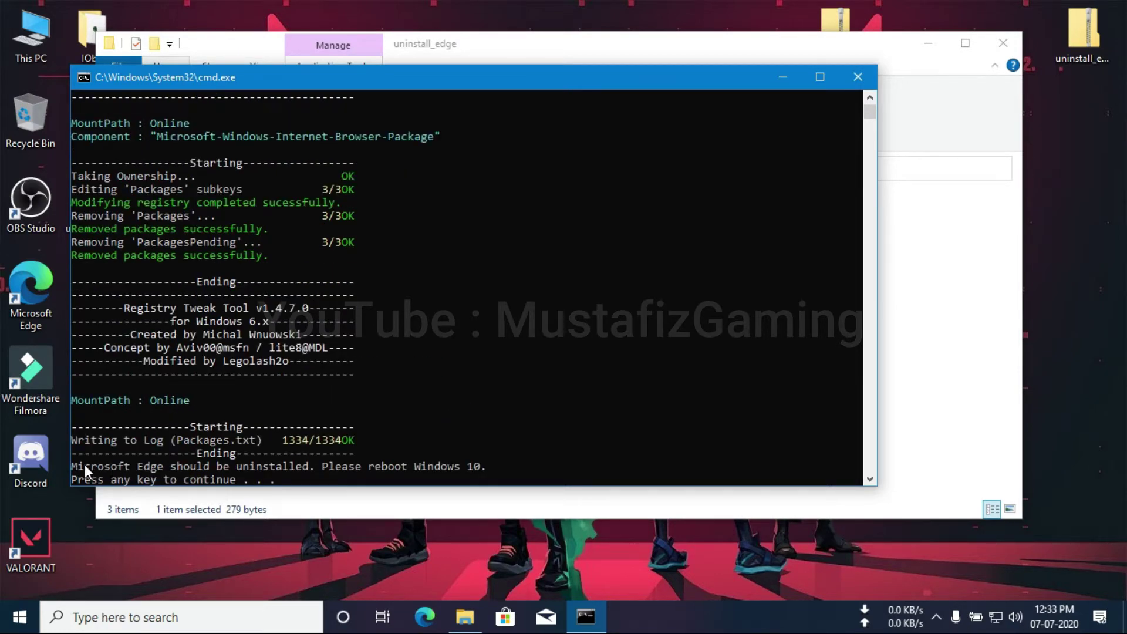
Dismiss the finished Edge removal script without rebooting and close the uninstall_edge folder.
{"action": "left_click_drag", "start_coordinate": [85, 464], "coordinate": [326, 471]}
{"action": "right_click", "coordinate": [326, 471]}
{"action": "key", "text": "Return"}
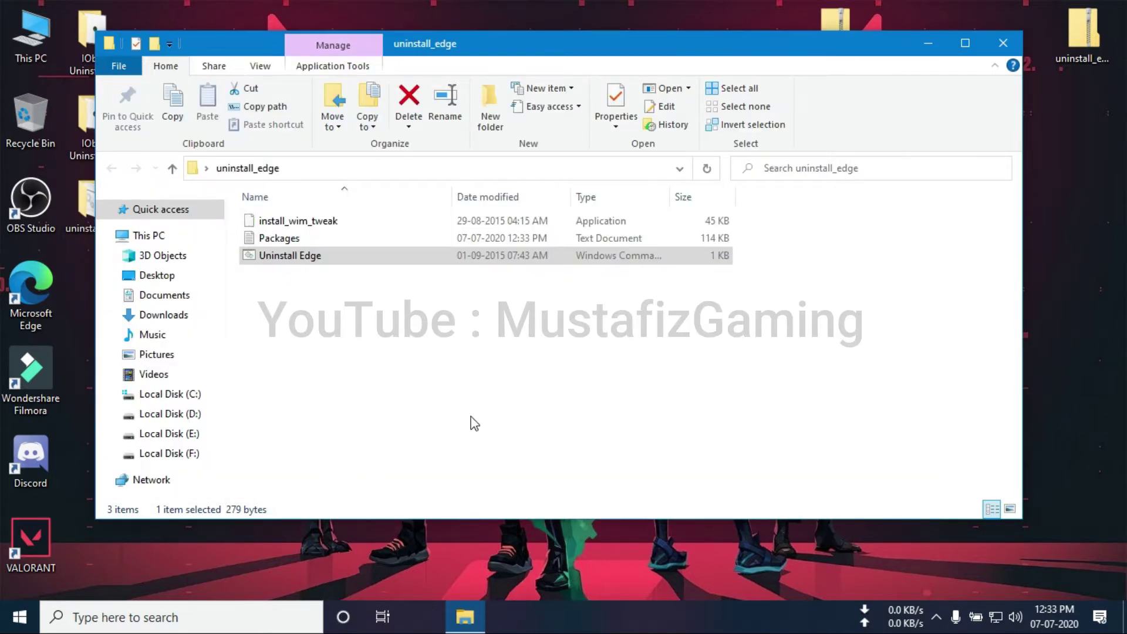
{"action": "left_click", "coordinate": [1002, 45]}
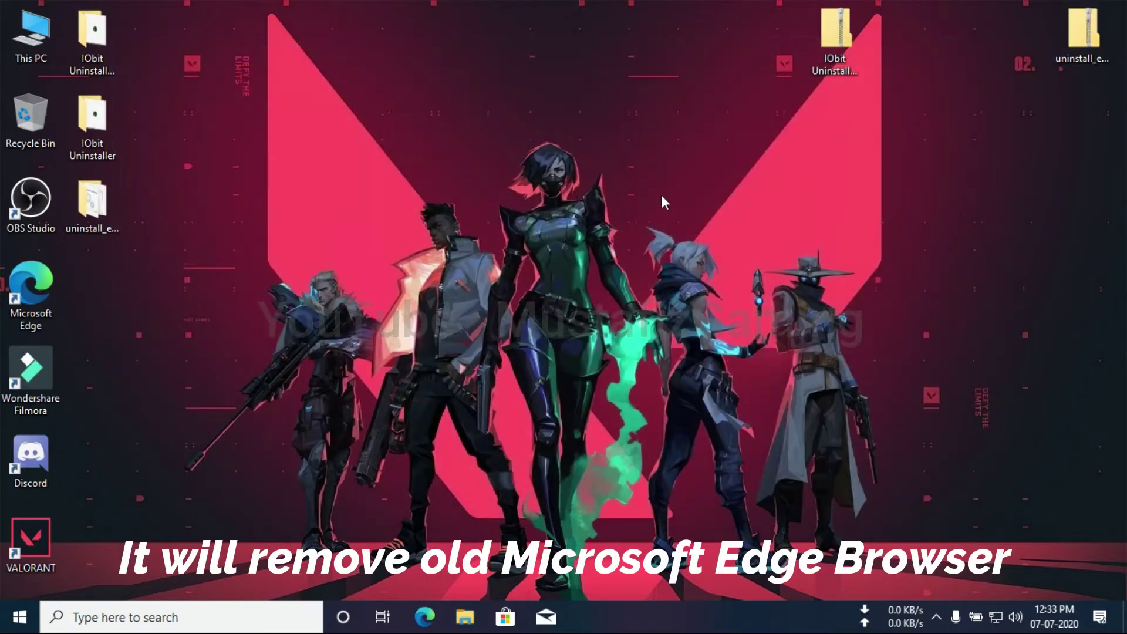
In the Windows privacy settings, turn off letting apps run in the background.
{"action": "left_click", "coordinate": [19, 616]}
{"action": "left_click", "coordinate": [7, 546]}
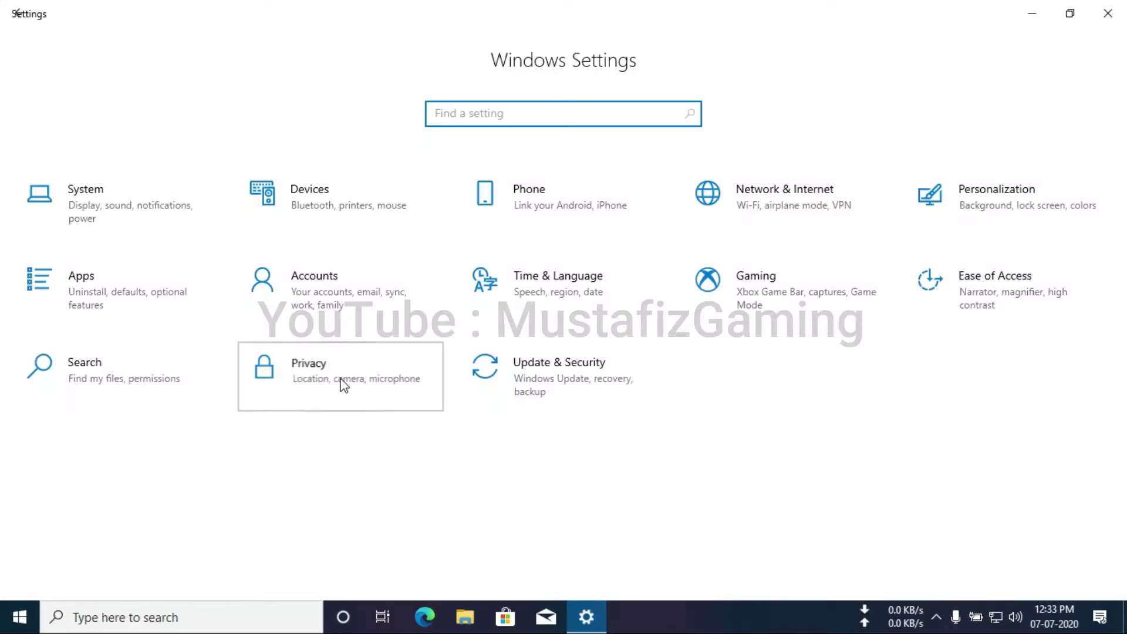
{"action": "left_click", "coordinate": [344, 386]}
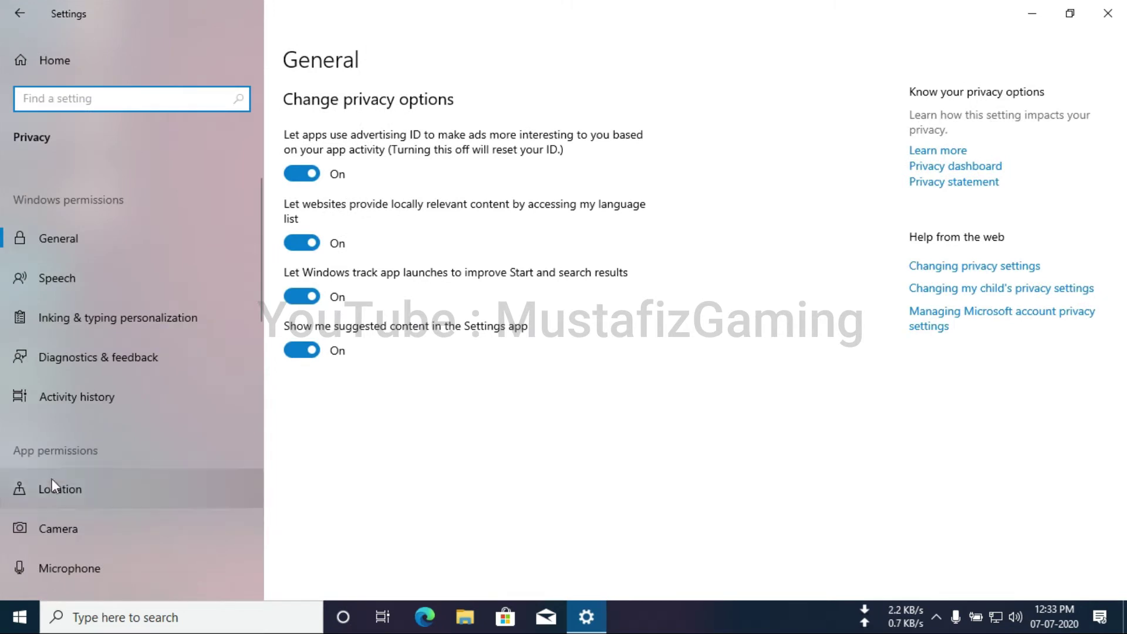
{"action": "scroll", "coordinate": [90, 429], "scroll_direction": "down", "scroll_amount": 7}
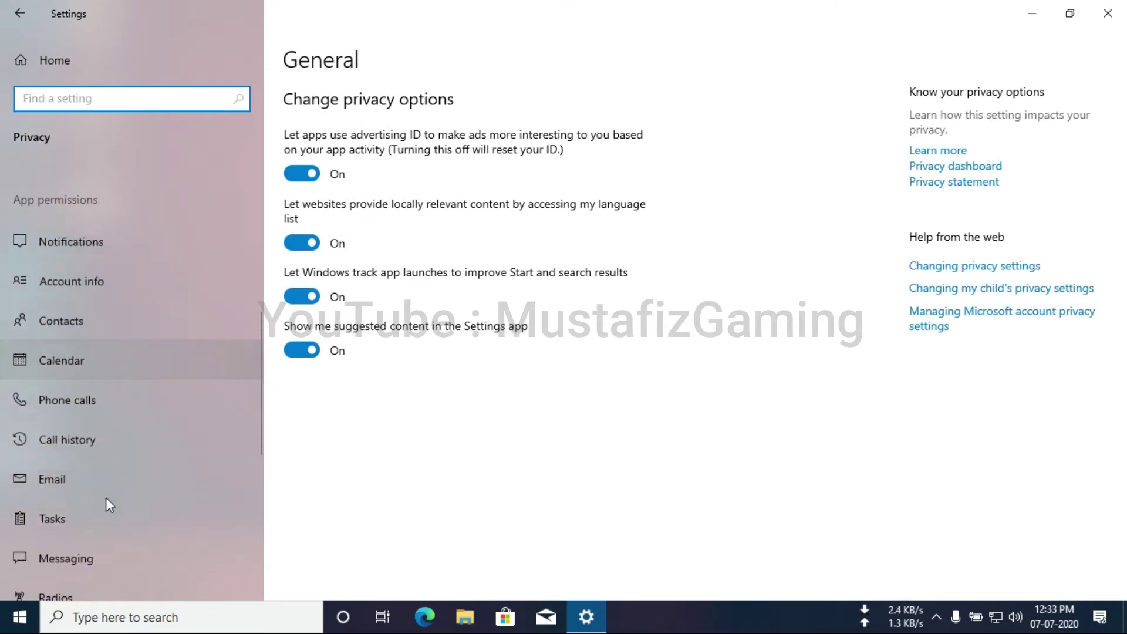
{"action": "scroll", "coordinate": [105, 498], "scroll_direction": "down", "scroll_amount": 3}
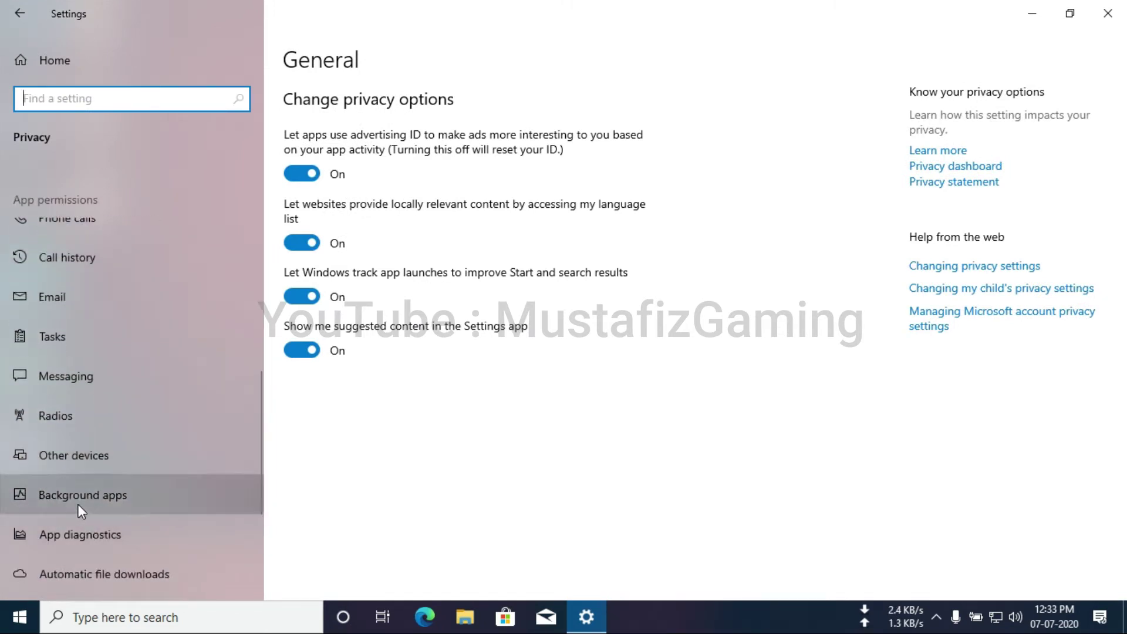
{"action": "left_click", "coordinate": [78, 504]}
{"action": "scroll", "coordinate": [730, 426], "scroll_direction": "down", "scroll_amount": 5}
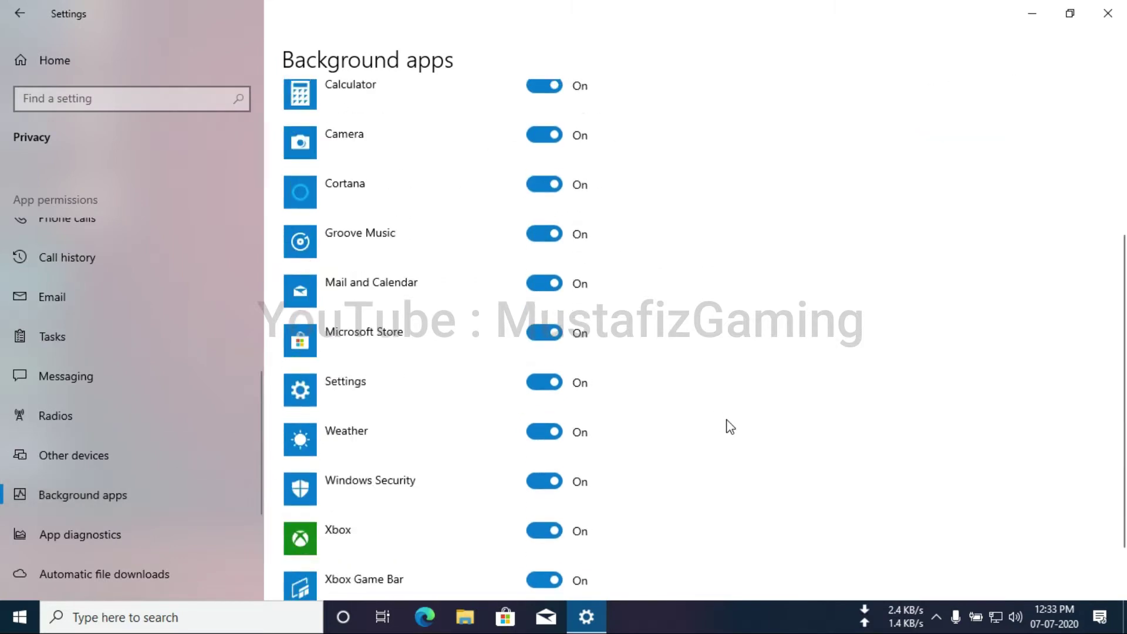
{"action": "scroll", "coordinate": [730, 426], "scroll_direction": "up", "scroll_amount": 5}
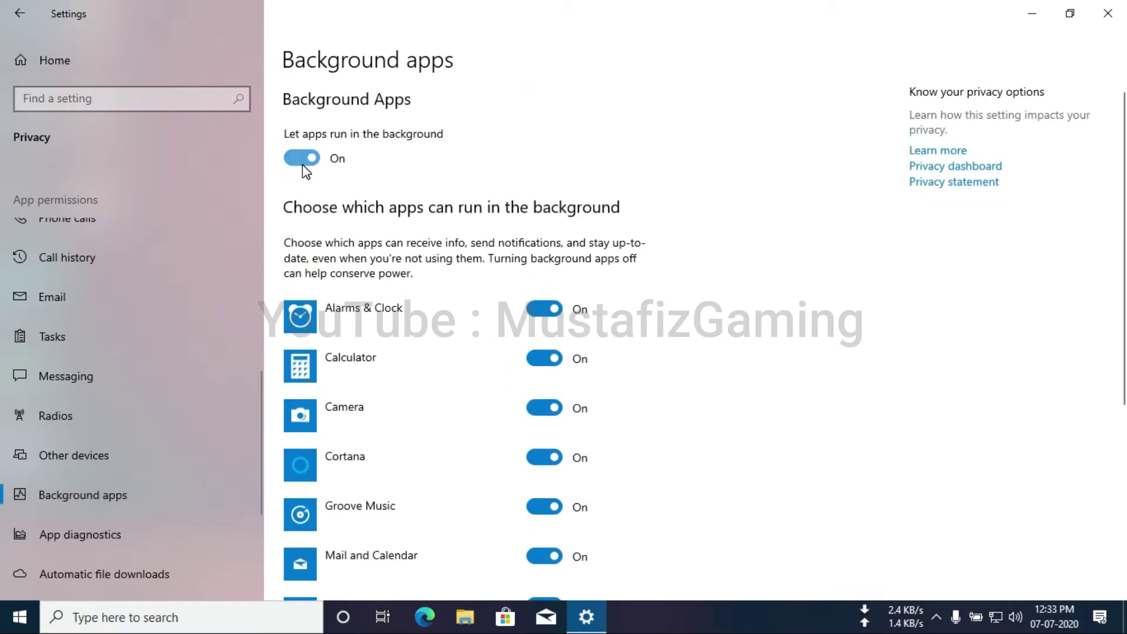
{"action": "left_click", "coordinate": [302, 165]}
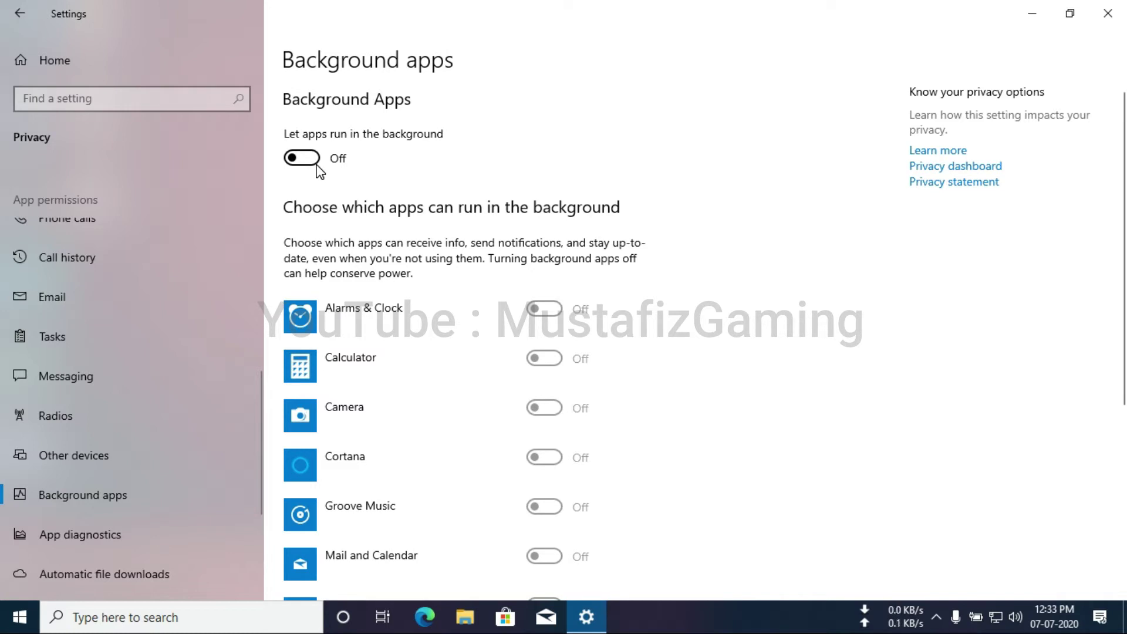
In the Windows startup apps settings, turn off Adobe CS6 Service Manager, Adobe Updater Startup Utility, Delayed launcher and Discord.
{"action": "left_click", "coordinate": [134, 58]}
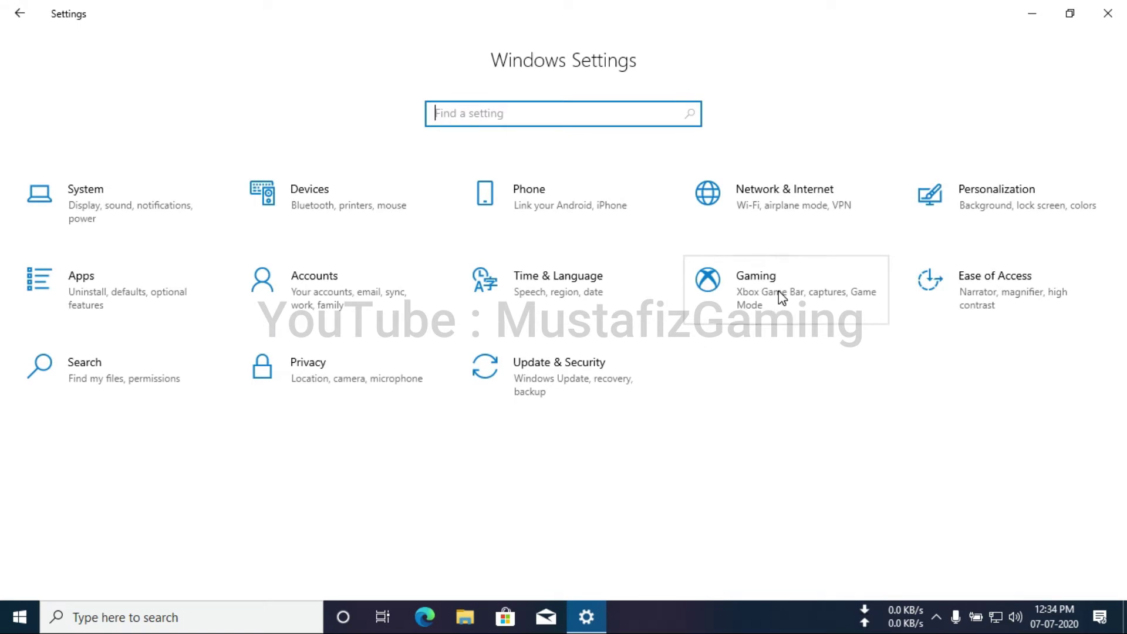
{"action": "left_click", "coordinate": [139, 288]}
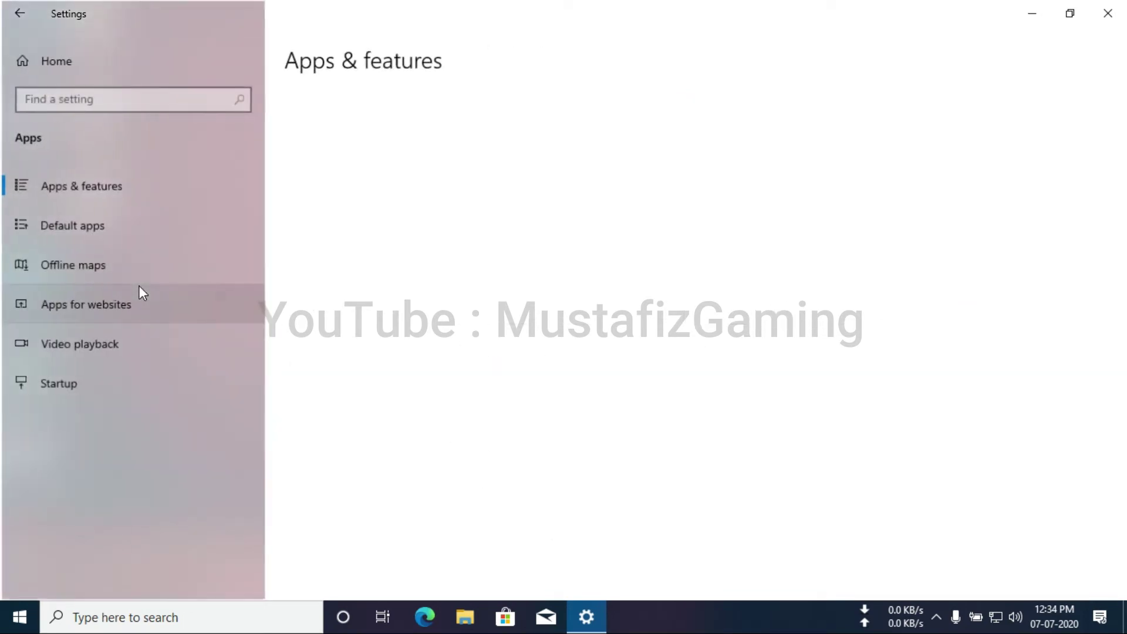
{"action": "left_click", "coordinate": [87, 385]}
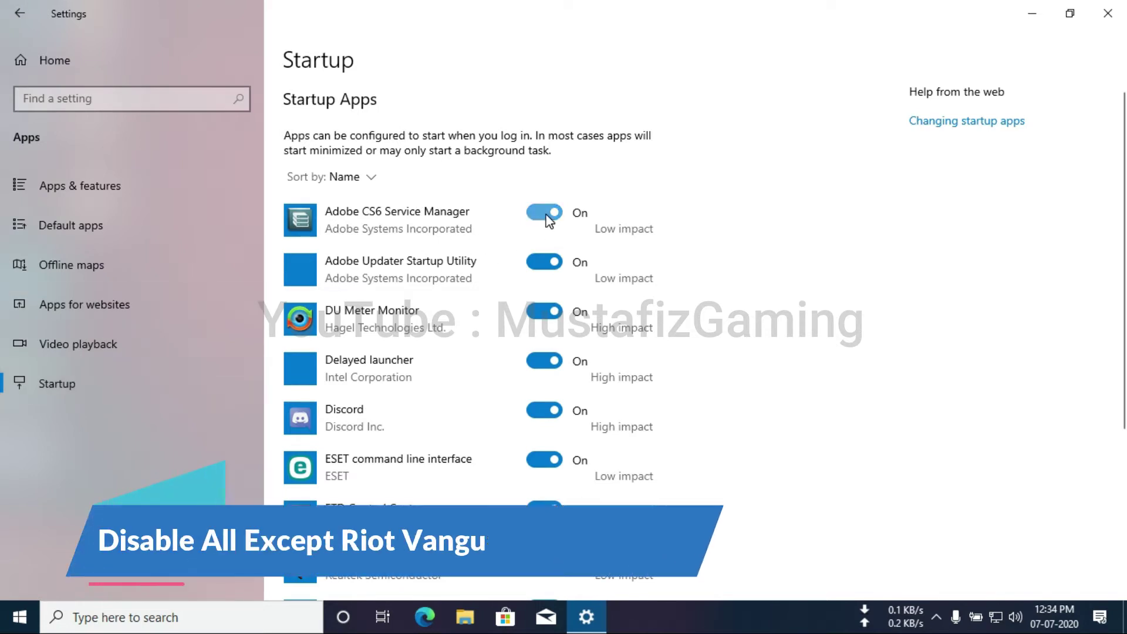
{"action": "left_click", "coordinate": [547, 216]}
{"action": "left_click", "coordinate": [546, 263]}
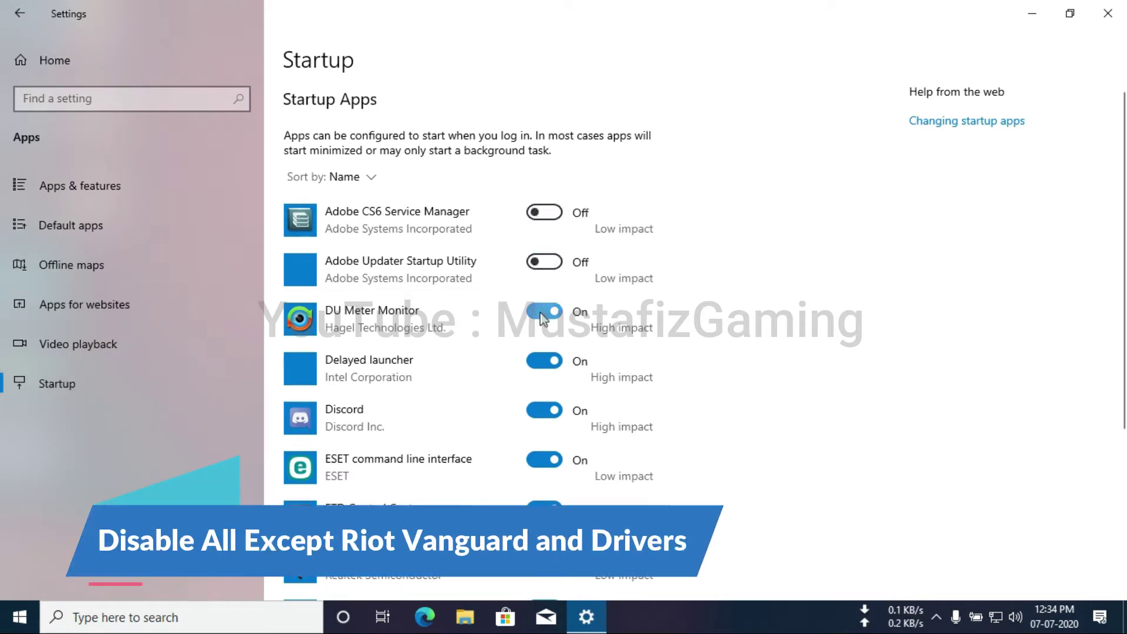
{"action": "left_click", "coordinate": [546, 362]}
{"action": "left_click", "coordinate": [546, 412]}
Turn off the startup entries for Lenovo Utility, SwitchBoard Server (32 bit) and Vsnp2uvc.
{"action": "scroll", "coordinate": [542, 447], "scroll_direction": "down", "scroll_amount": 3}
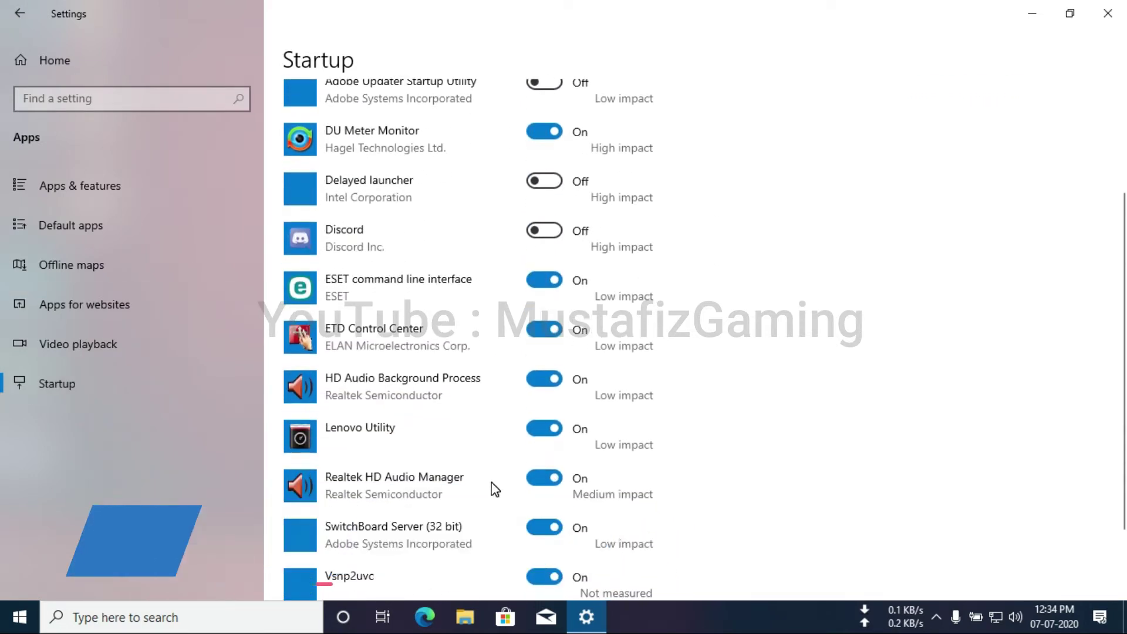
{"action": "scroll", "coordinate": [495, 489], "scroll_direction": "down", "scroll_amount": 2}
{"action": "left_click", "coordinate": [544, 339]}
{"action": "left_click", "coordinate": [544, 438]}
{"action": "left_click", "coordinate": [544, 487]}
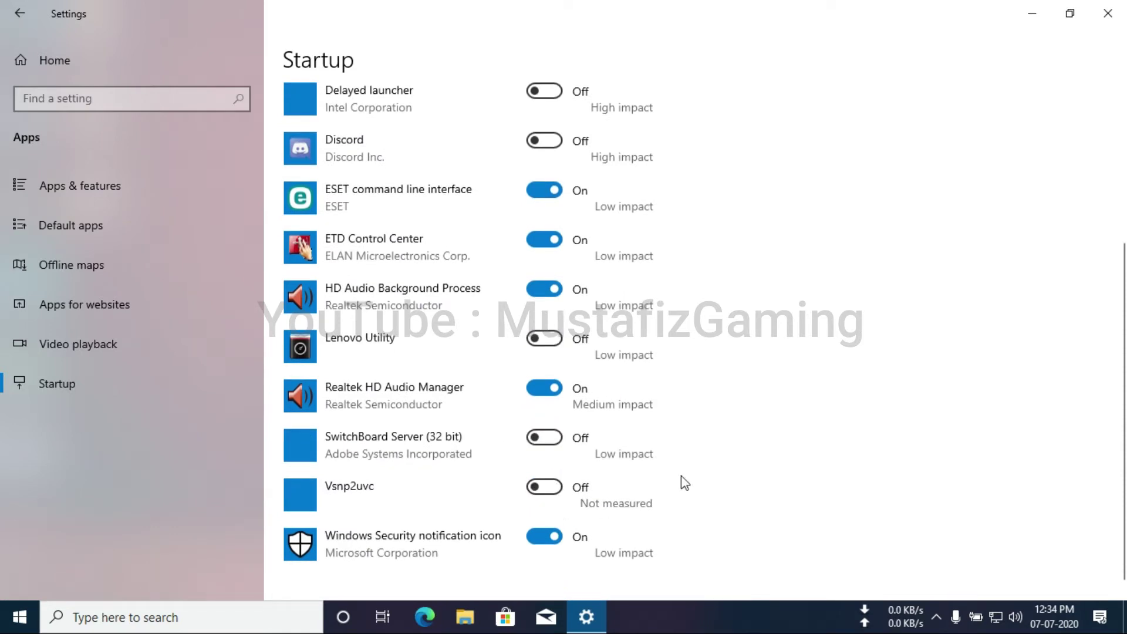
{"action": "scroll", "coordinate": [963, 472], "scroll_direction": "up", "scroll_amount": 2}
{"action": "scroll", "coordinate": [963, 471], "scroll_direction": "up", "scroll_amount": 4}
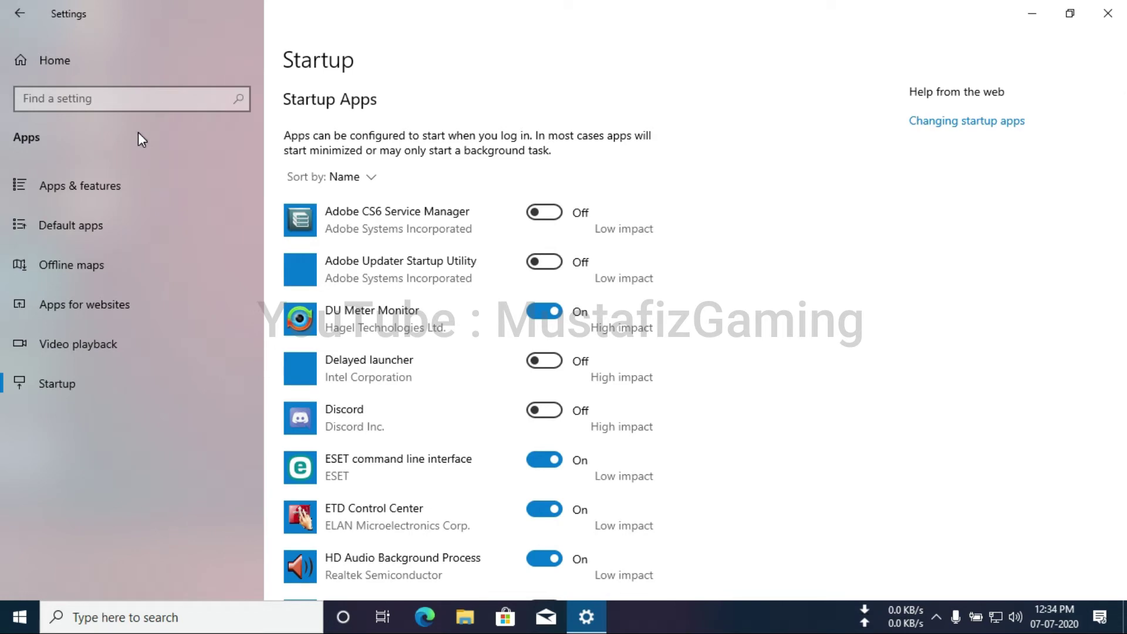
Close the Settings window and refresh the desktop.
{"action": "left_click", "coordinate": [1108, 8]}
{"action": "right_click", "coordinate": [593, 35]}
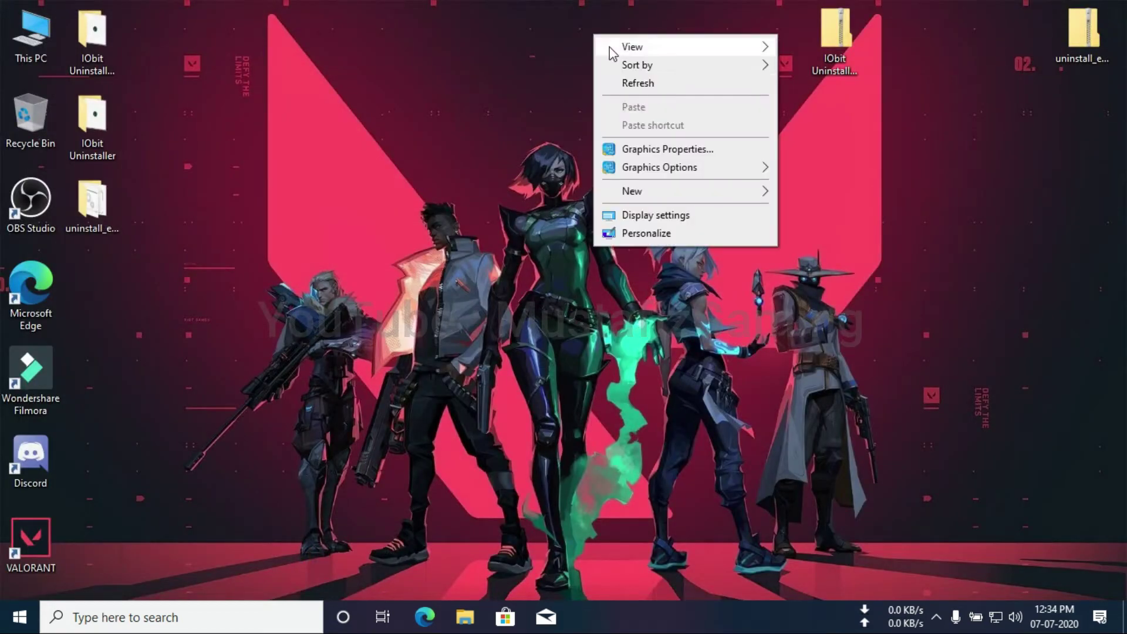
{"action": "left_click", "coordinate": [636, 83]}
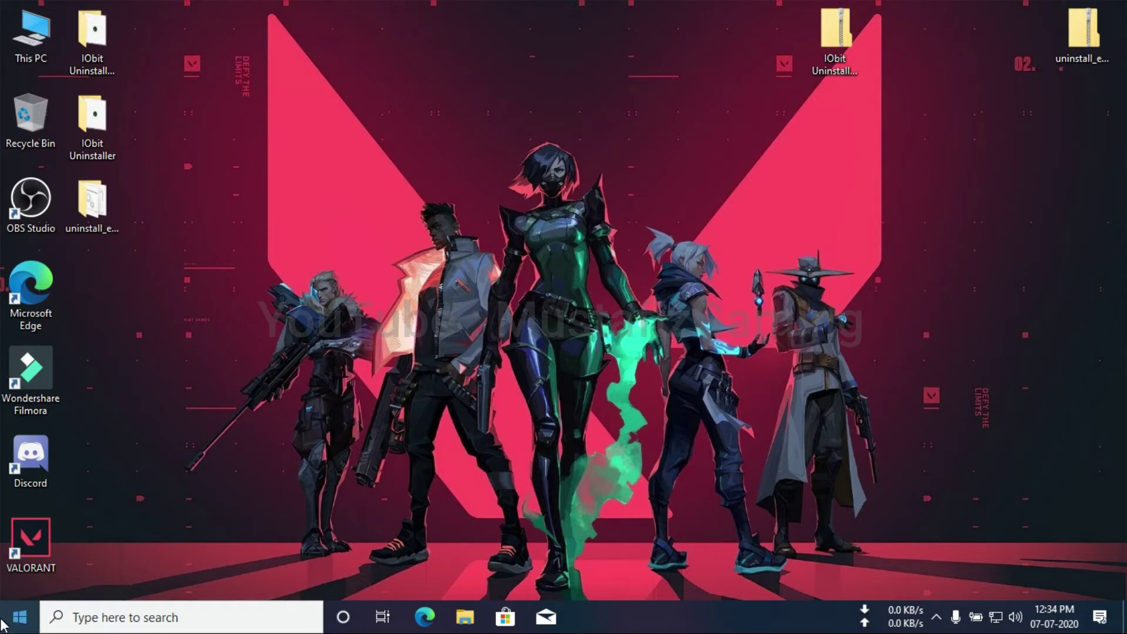
Open the virtual memory settings through the advanced performance options in This PC's system properties.
{"action": "right_click", "coordinate": [24, 52]}
{"action": "left_click", "coordinate": [128, 230]}
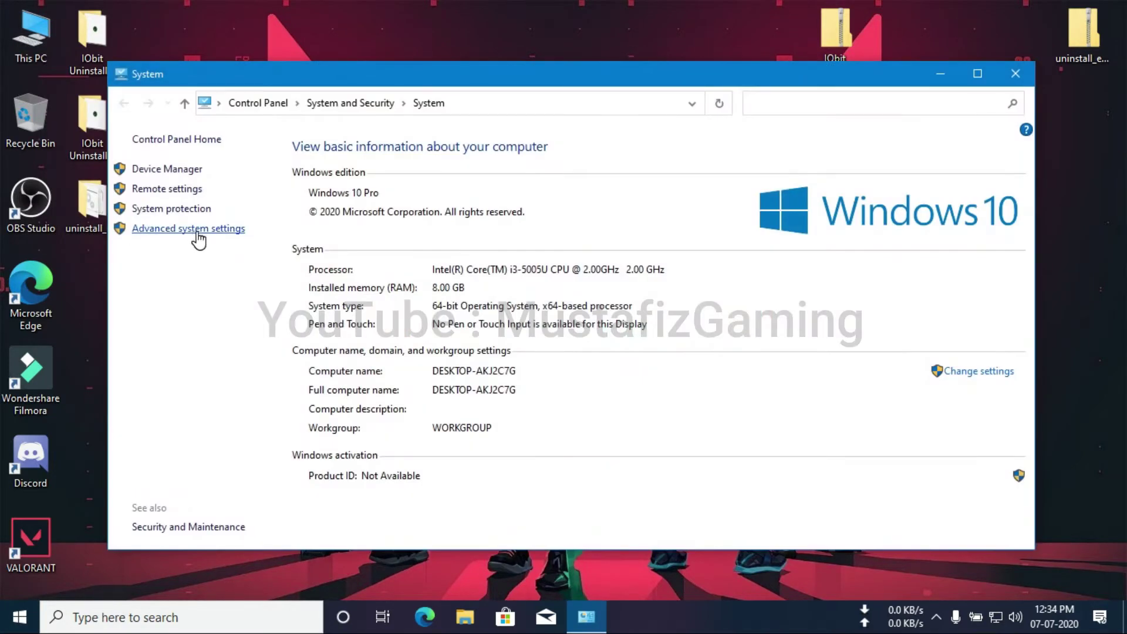
{"action": "left_click", "coordinate": [198, 234]}
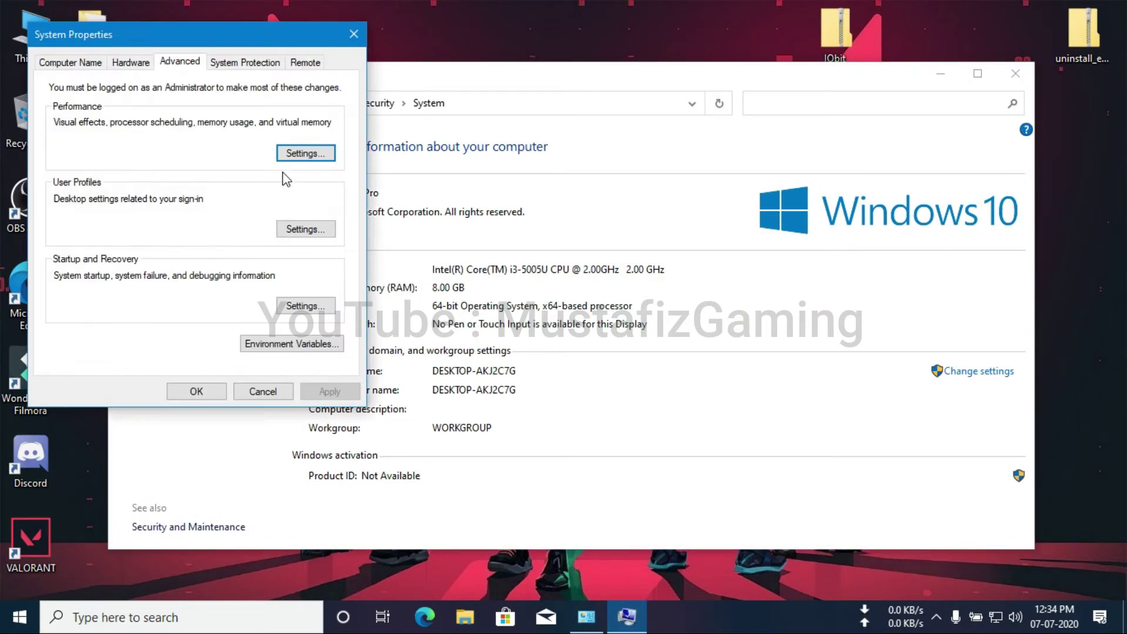
{"action": "left_click", "coordinate": [306, 155]}
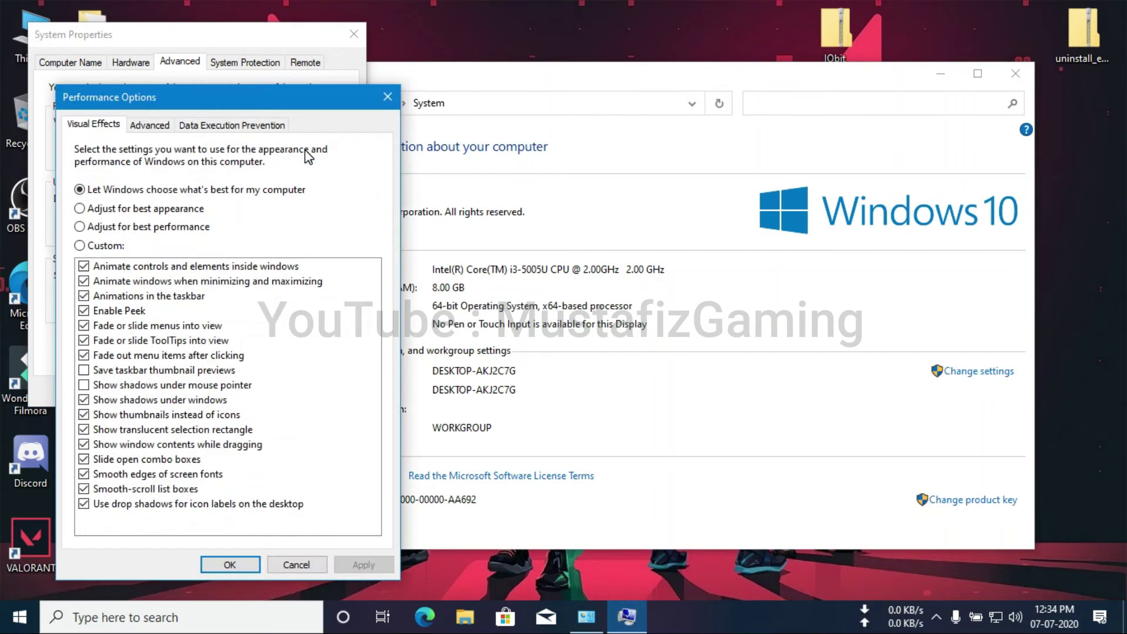
{"action": "left_click", "coordinate": [151, 127]}
{"action": "left_click", "coordinate": [329, 340]}
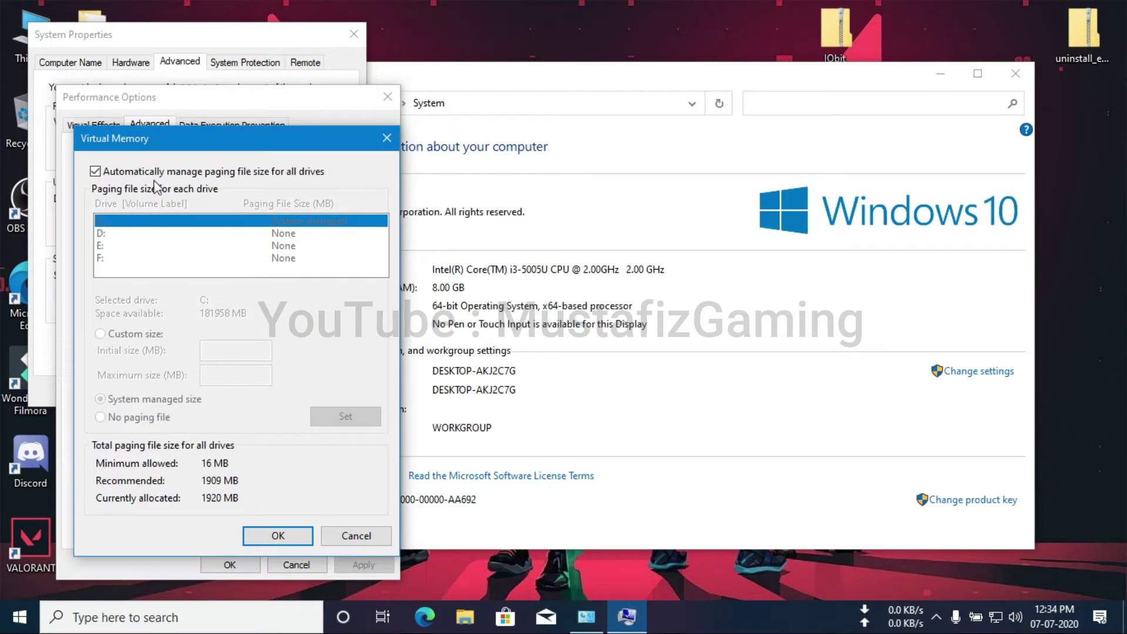
Turn off automatic paging file management and give drive C: a custom paging file of 8100 MB initial and 8200 MB maximum.
{"action": "left_click", "coordinate": [133, 171]}
{"action": "left_click", "coordinate": [112, 335]}
{"action": "left_click", "coordinate": [226, 347]}
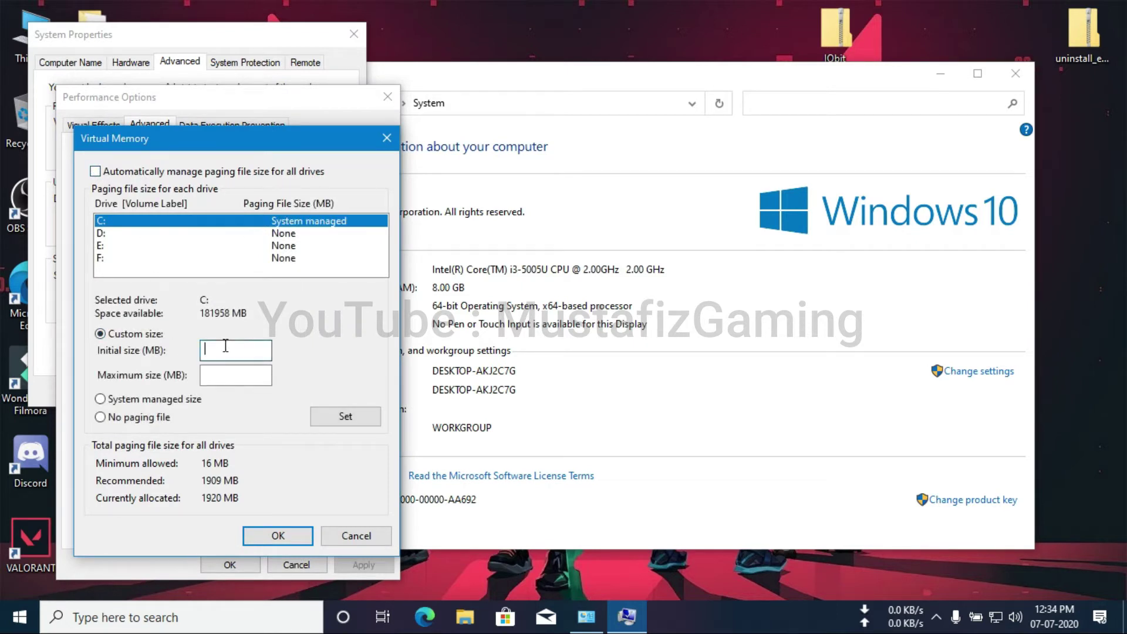
{"action": "type", "text": "8"}
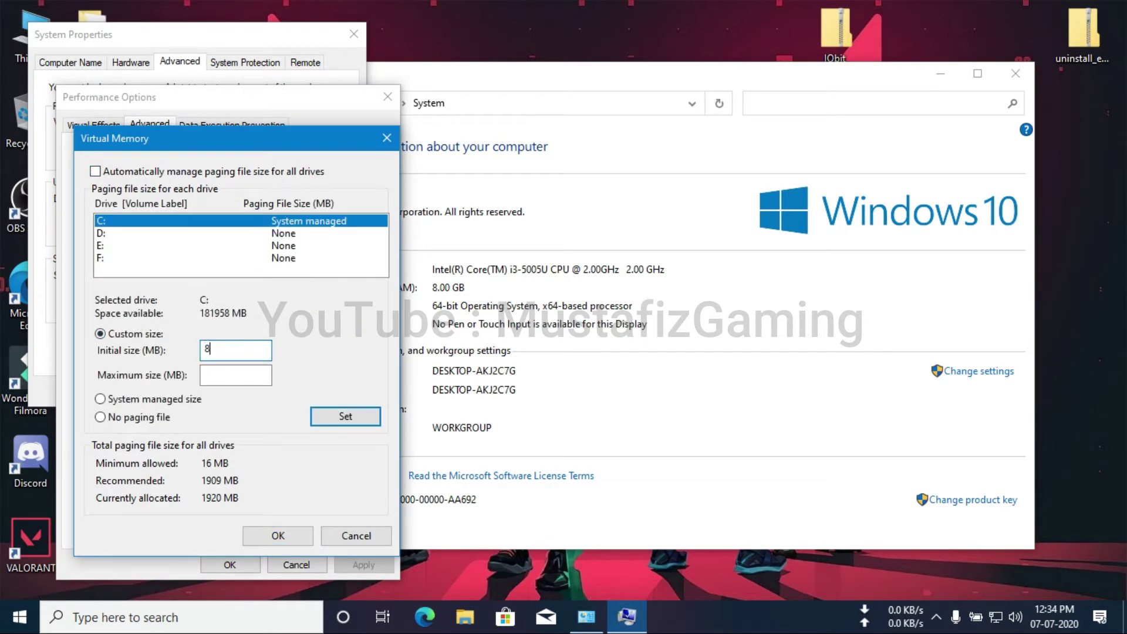
{"action": "type", "text": "82"}
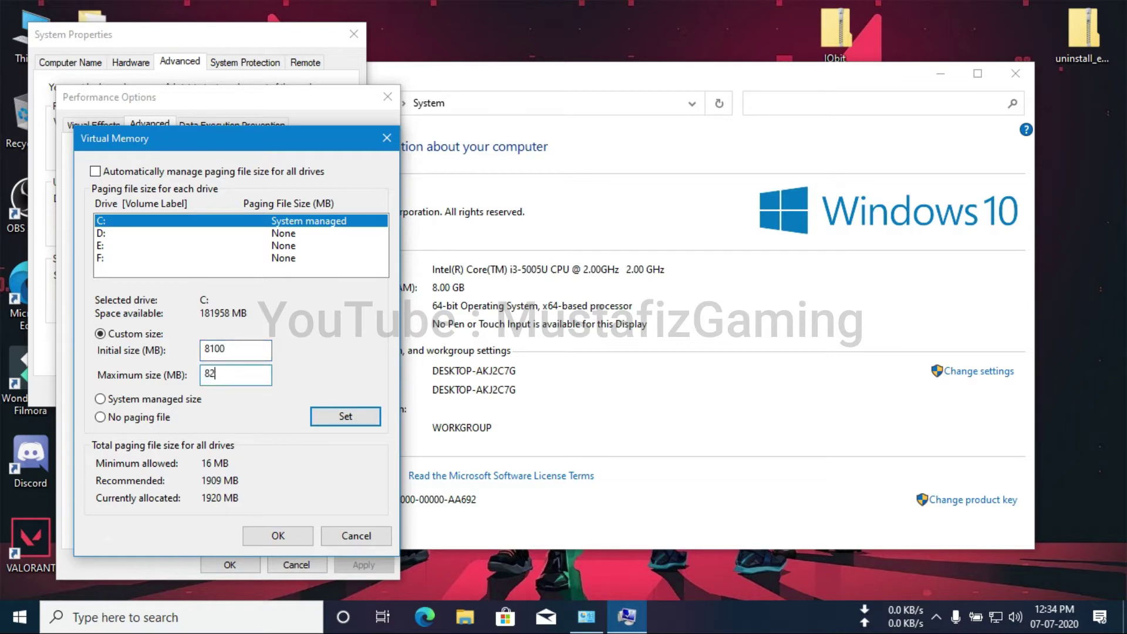
{"action": "type", "text": "00"}
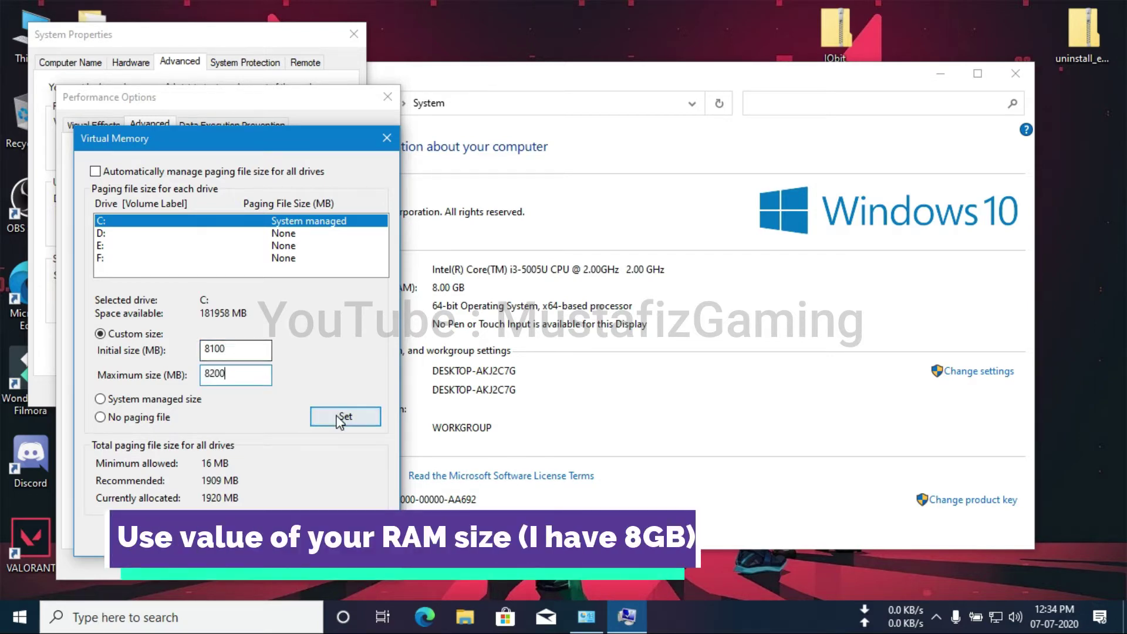
{"action": "left_click", "coordinate": [343, 417]}
{"action": "key", "text": "Return"}
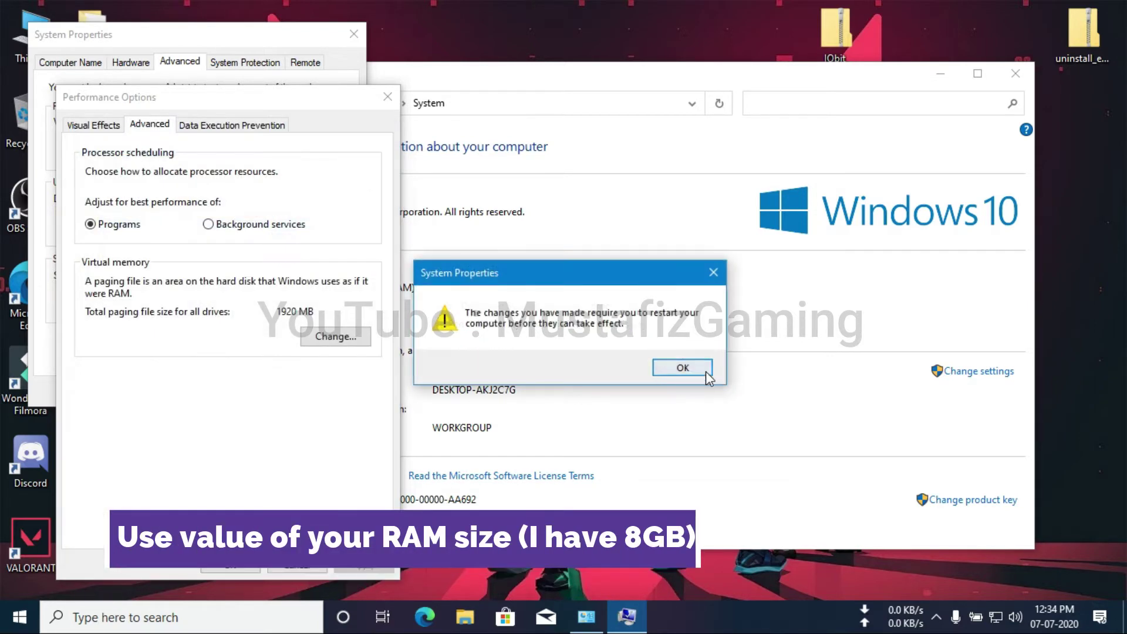
Accept the performance and system property dialogs, postpone the restart and close the System window.
{"action": "left_click", "coordinate": [683, 368]}
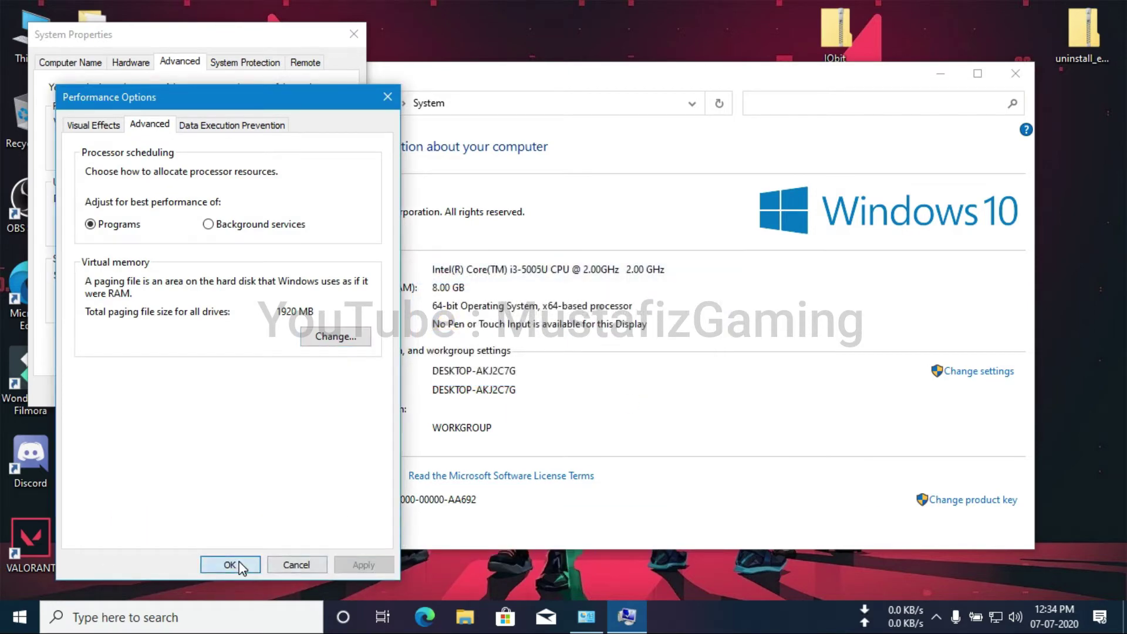
{"action": "left_click", "coordinate": [240, 567]}
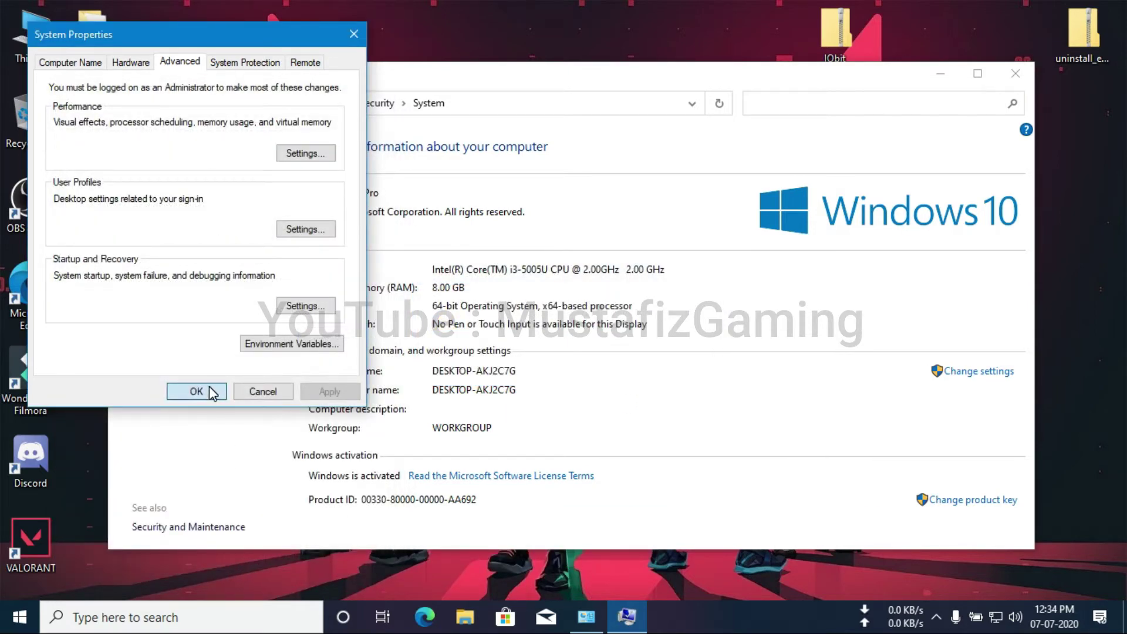
{"action": "left_click", "coordinate": [212, 393]}
{"action": "left_click", "coordinate": [651, 324]}
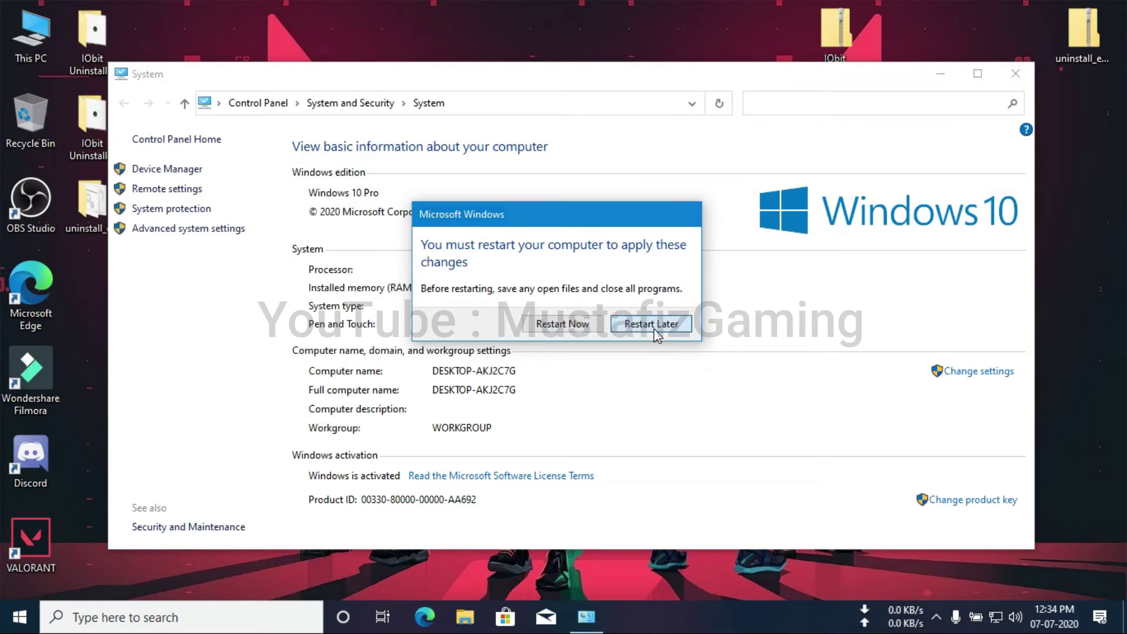
{"action": "left_click", "coordinate": [1016, 74]}
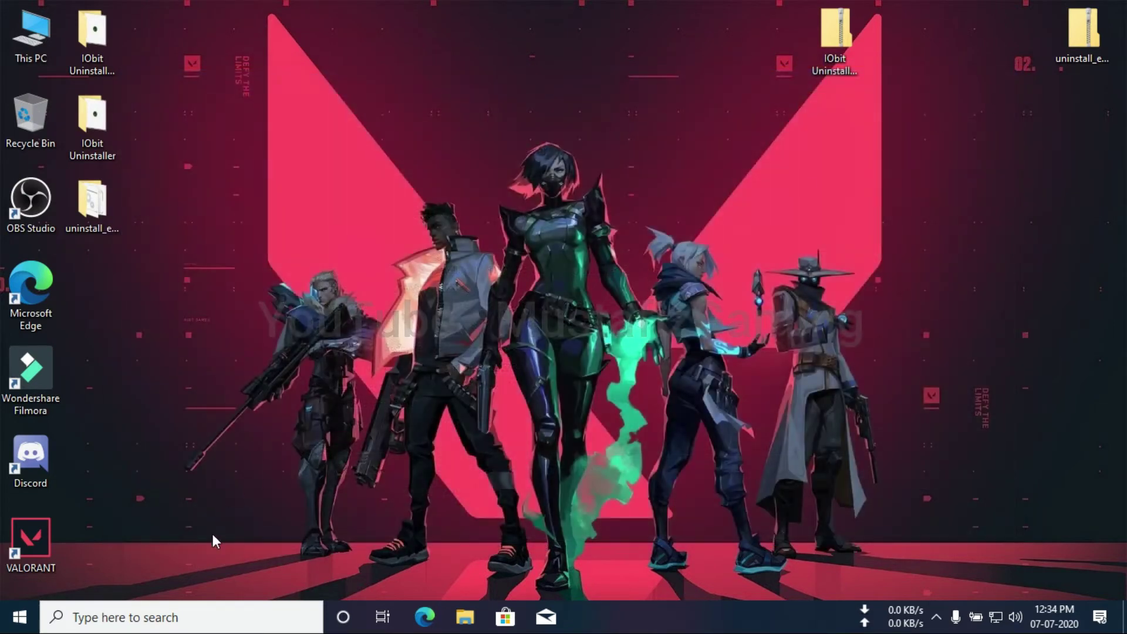
Search Windows for "local", open Local Security Policy and display the User Rights Assignment policies under Local Policies.
{"action": "left_click", "coordinate": [182, 624]}
{"action": "type", "text": "local"}
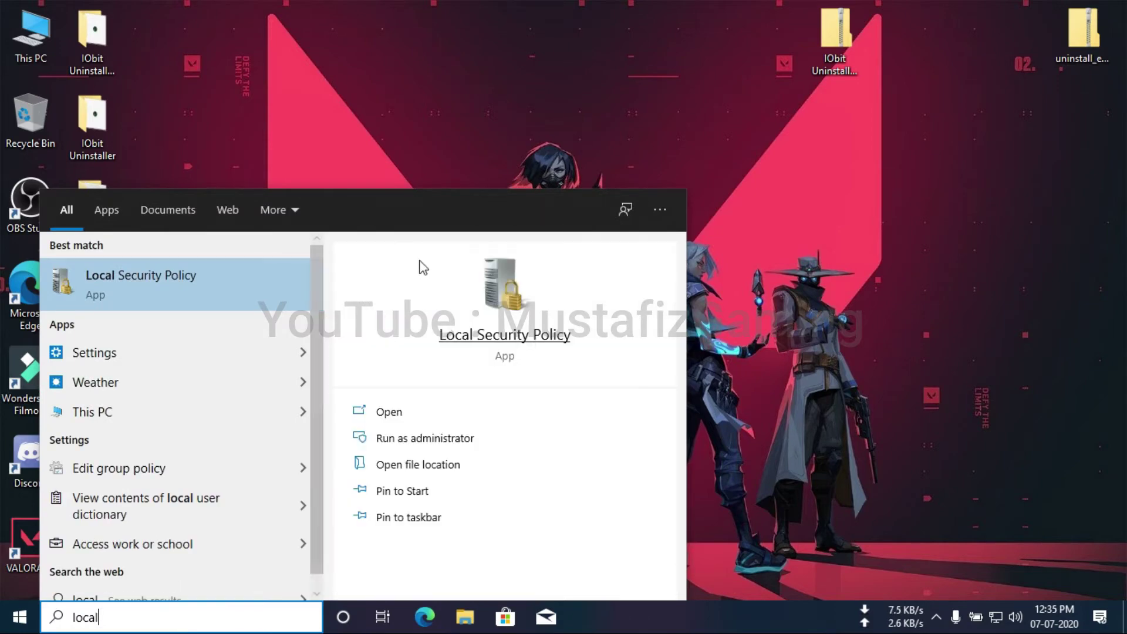
{"action": "left_click", "coordinate": [187, 309]}
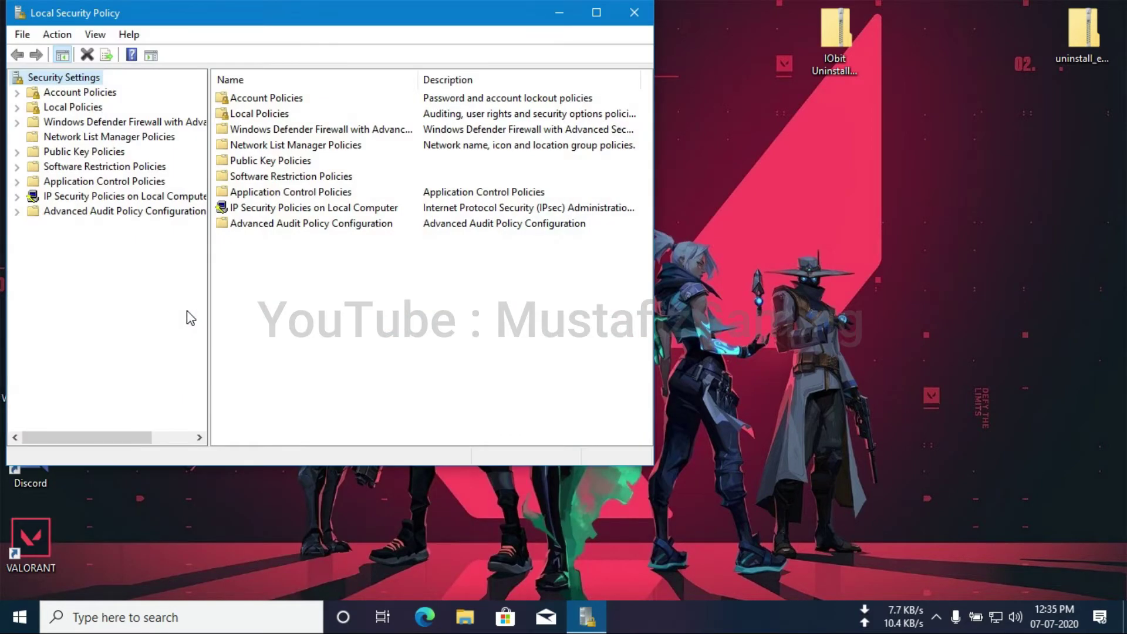
{"action": "left_click", "coordinate": [18, 108]}
{"action": "left_click", "coordinate": [83, 140]}
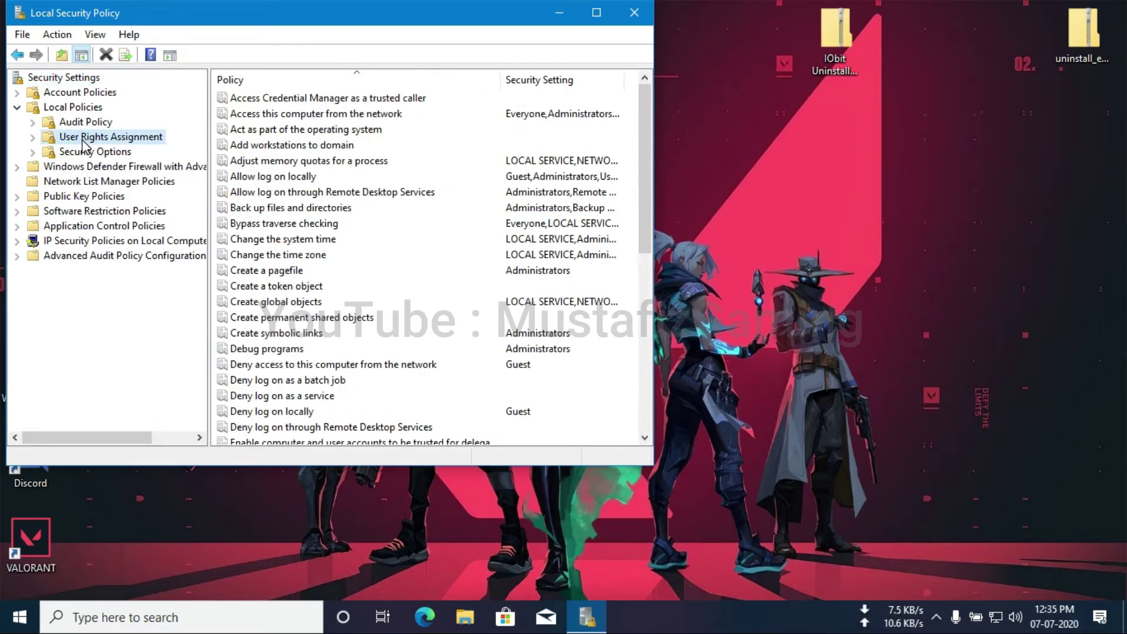
Add the Administrator account to the Lock pages in memory policy and close Local Security Policy.
{"action": "left_click_drag", "start_coordinate": [647, 129], "coordinate": [644, 242]}
{"action": "left_click", "coordinate": [392, 319]}
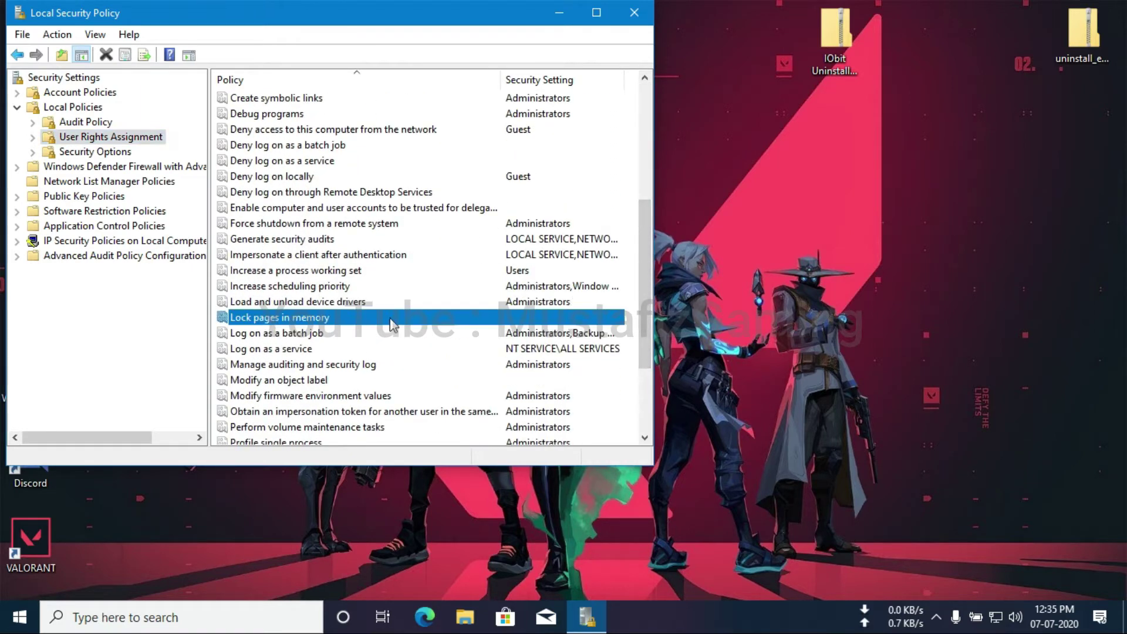
{"action": "double_click", "coordinate": [422, 321]}
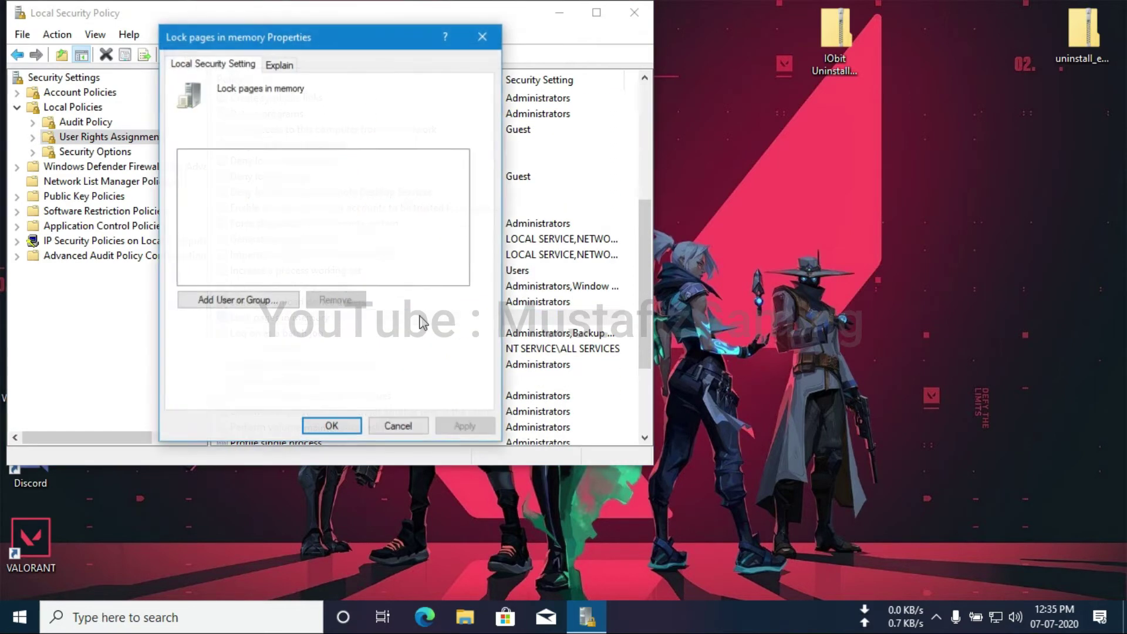
{"action": "left_click", "coordinate": [269, 299]}
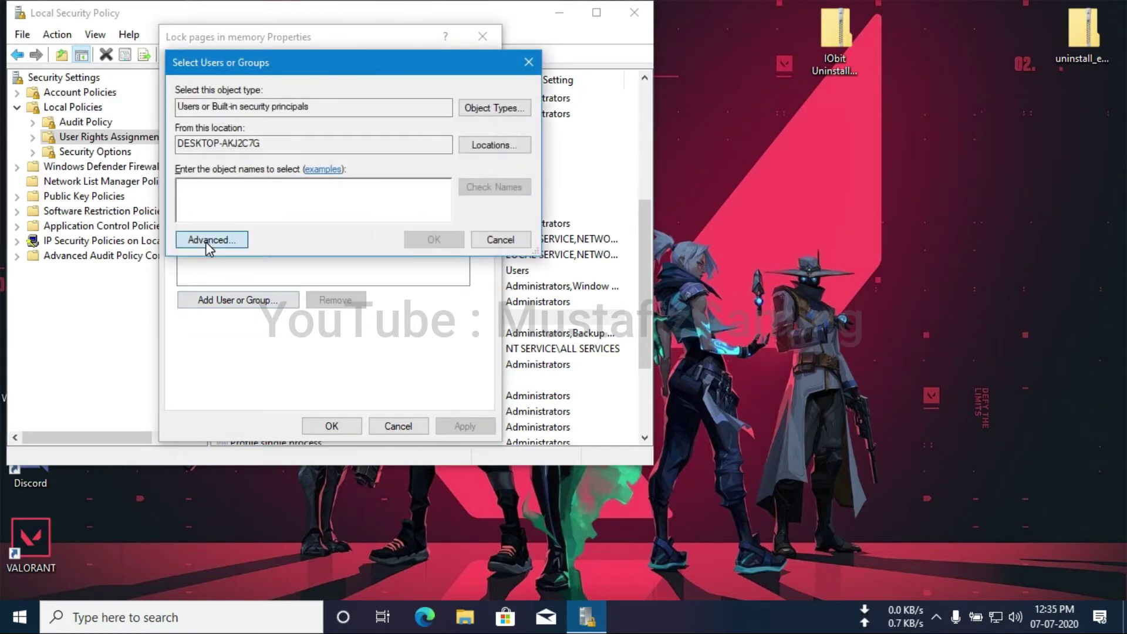
{"action": "left_click", "coordinate": [223, 240]}
{"action": "left_click", "coordinate": [537, 249]}
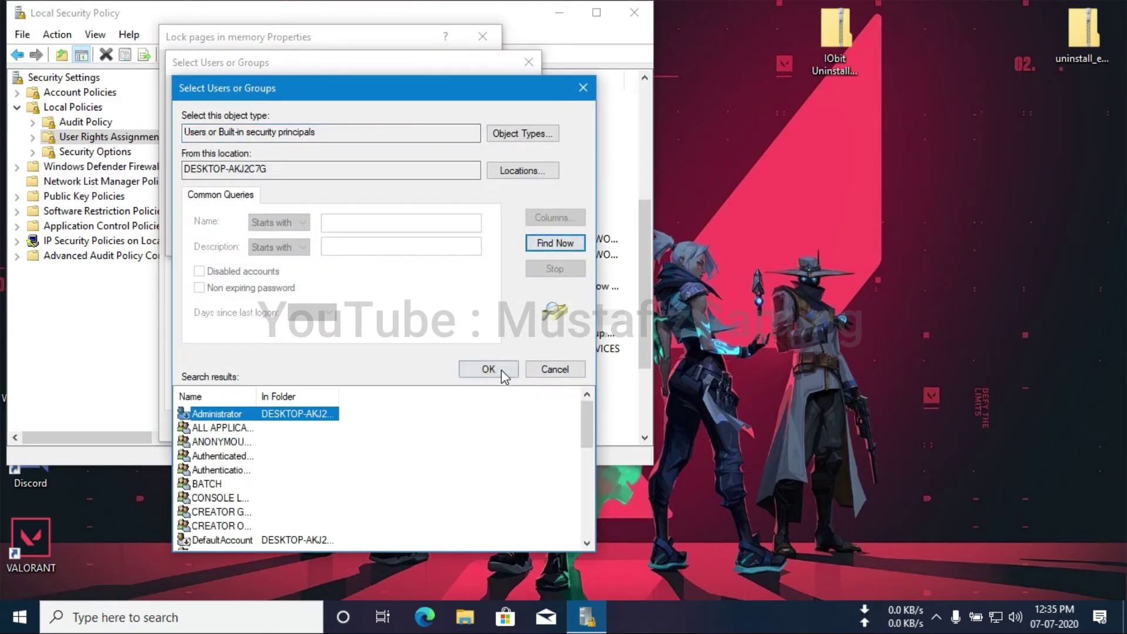
{"action": "left_click", "coordinate": [500, 370]}
{"action": "left_click", "coordinate": [434, 240]}
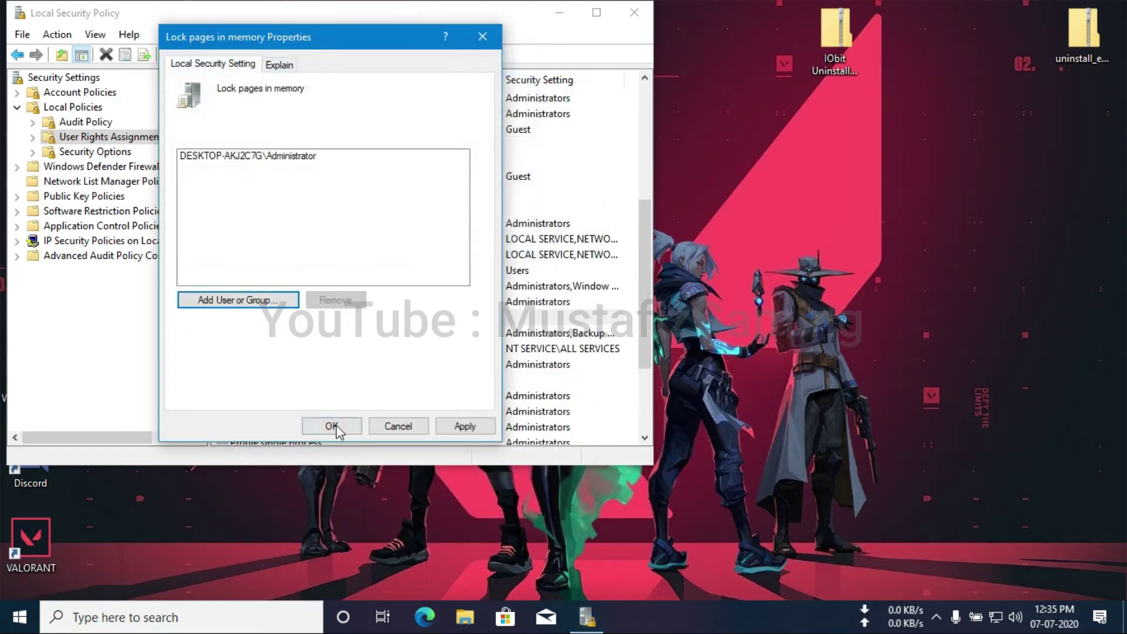
{"action": "left_click", "coordinate": [332, 426]}
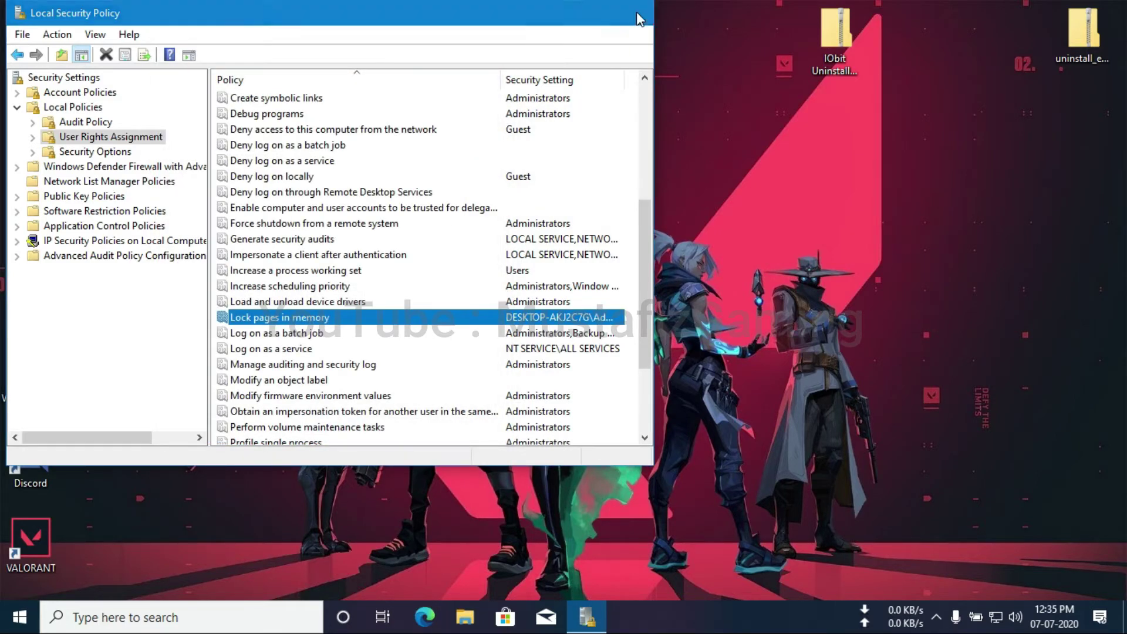
{"action": "left_click", "coordinate": [637, 12]}
Search Windows for "msconfig" and open System Configuration.
{"action": "left_click", "coordinate": [171, 618]}
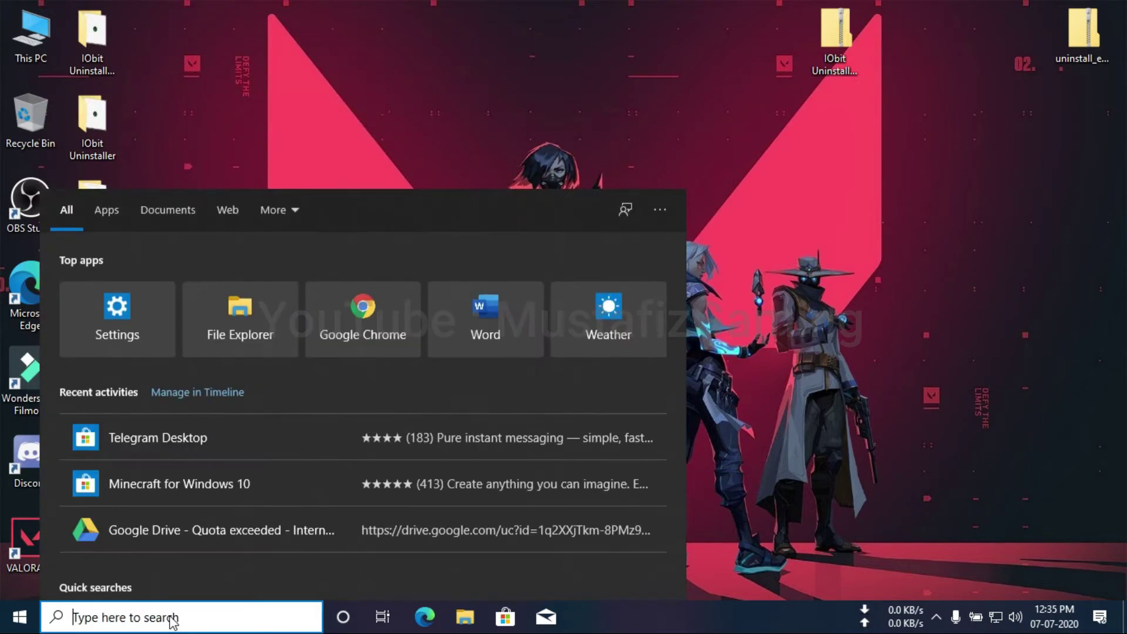
{"action": "type", "text": "msc"}
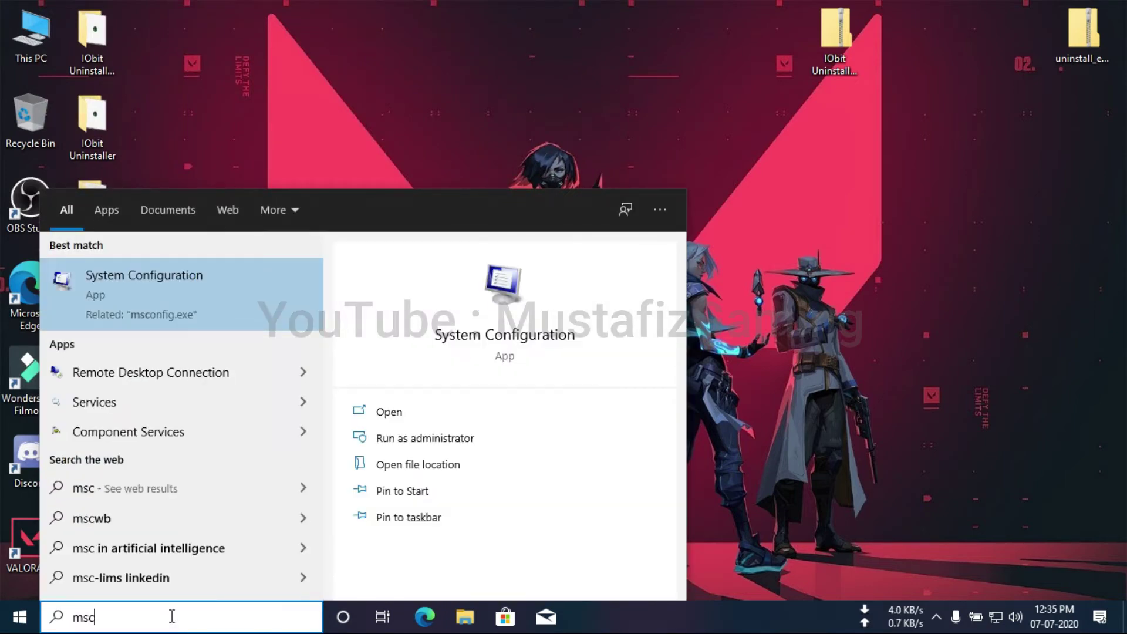
{"action": "type", "text": "onfig"}
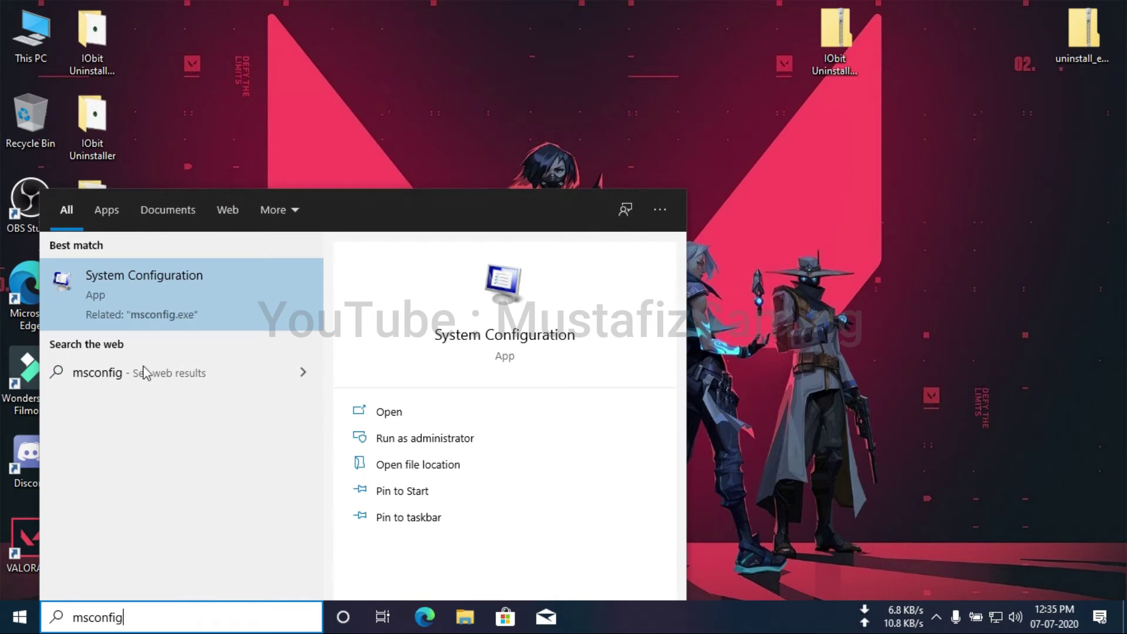
{"action": "left_click", "coordinate": [213, 302]}
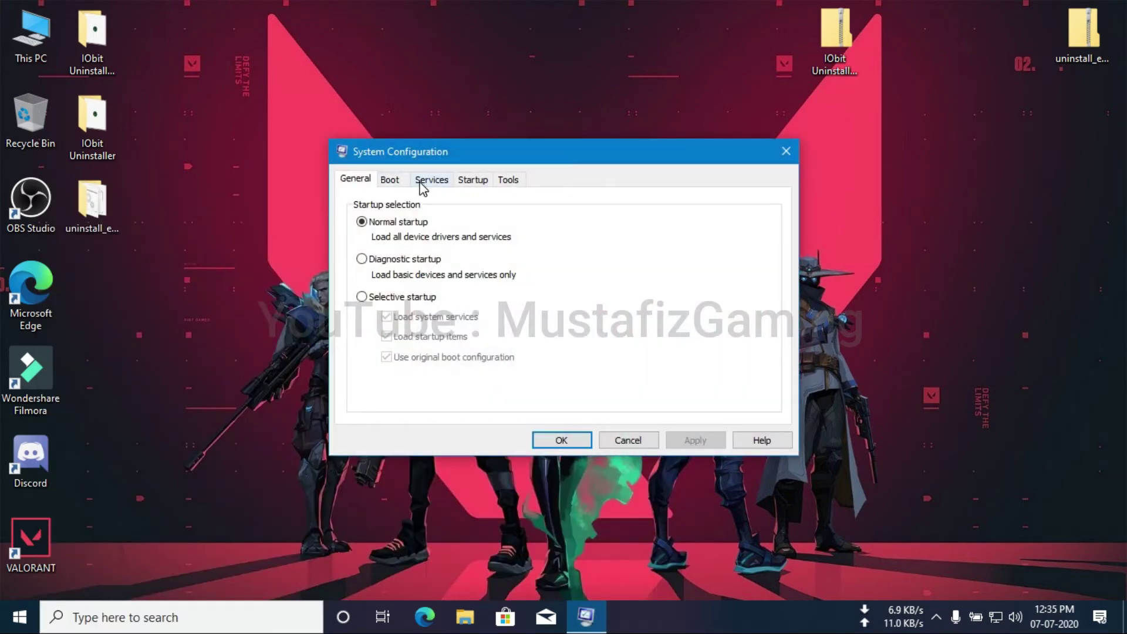
Hide all Microsoft services and deselect the Adobe Acrobat Update, Google Chrome Elevation, both Google Update, Mozilla Maintenance and Adobe SwitchBoard services.
{"action": "left_click", "coordinate": [418, 183]}
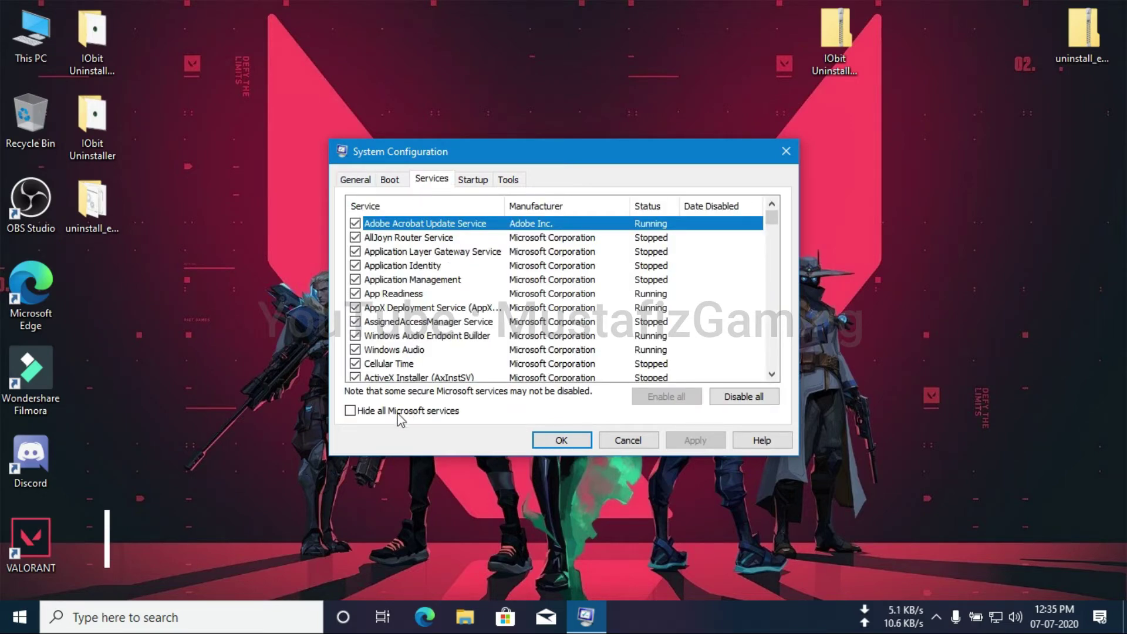
{"action": "left_click", "coordinate": [351, 411]}
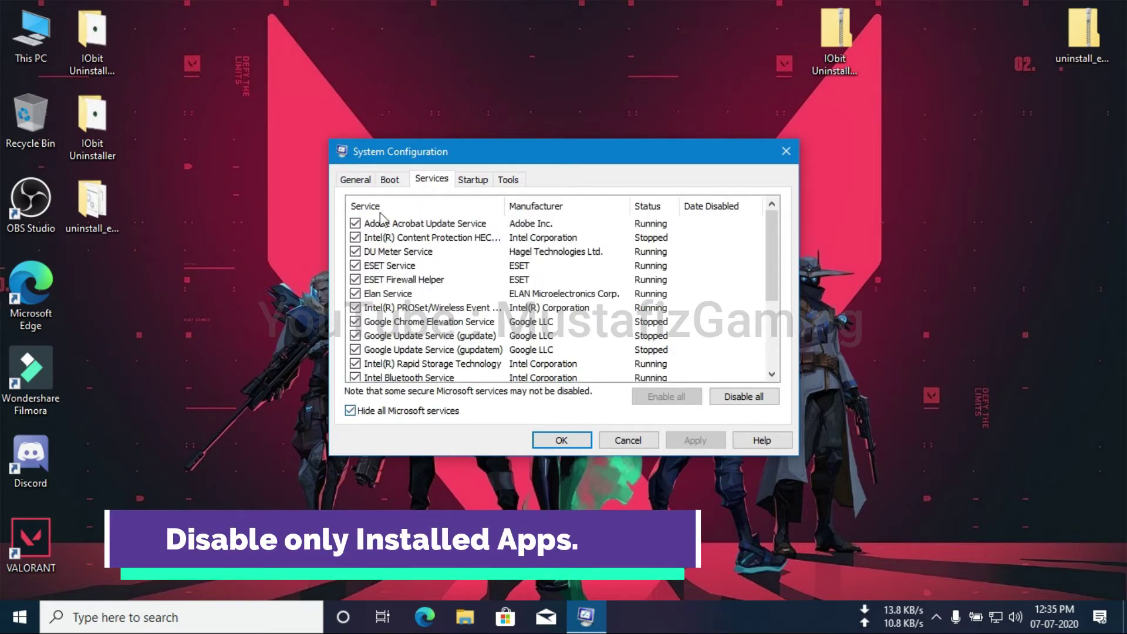
{"action": "left_click", "coordinate": [355, 225]}
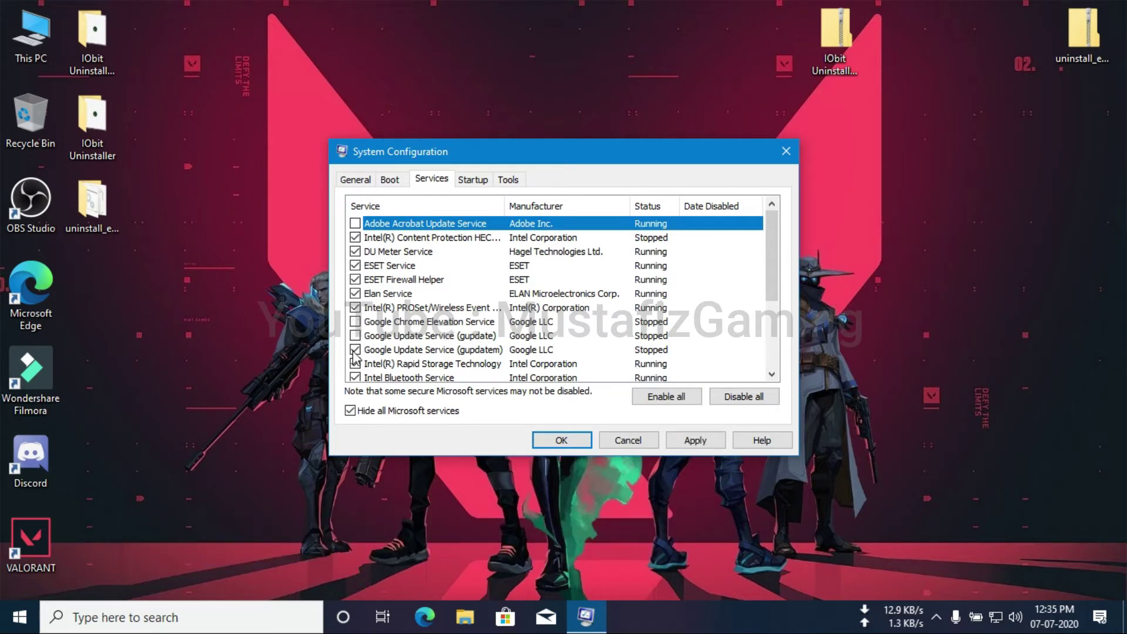
{"action": "scroll", "coordinate": [358, 379], "scroll_direction": "down", "scroll_amount": 1}
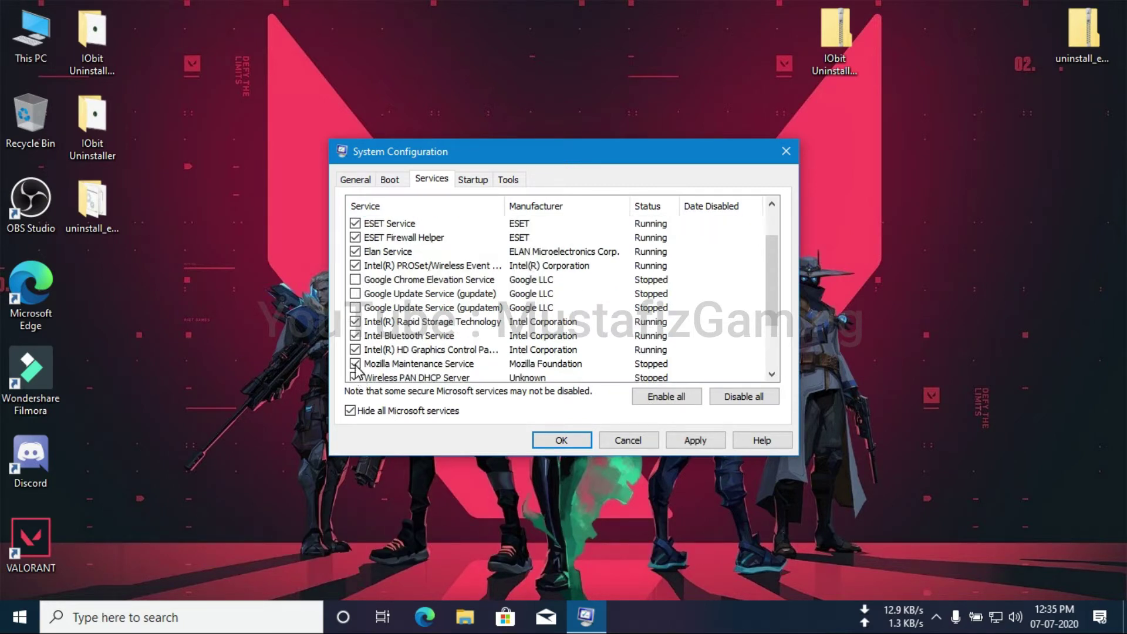
{"action": "scroll", "coordinate": [383, 379], "scroll_direction": "down", "scroll_amount": 1}
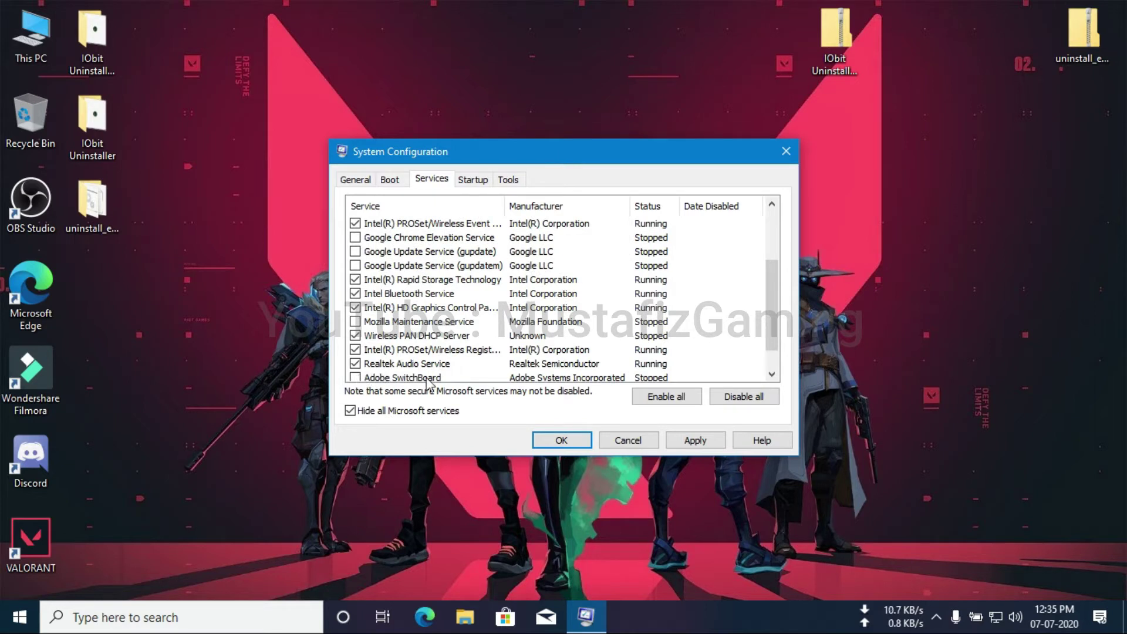
{"action": "scroll", "coordinate": [432, 381], "scroll_direction": "down", "scroll_amount": 1}
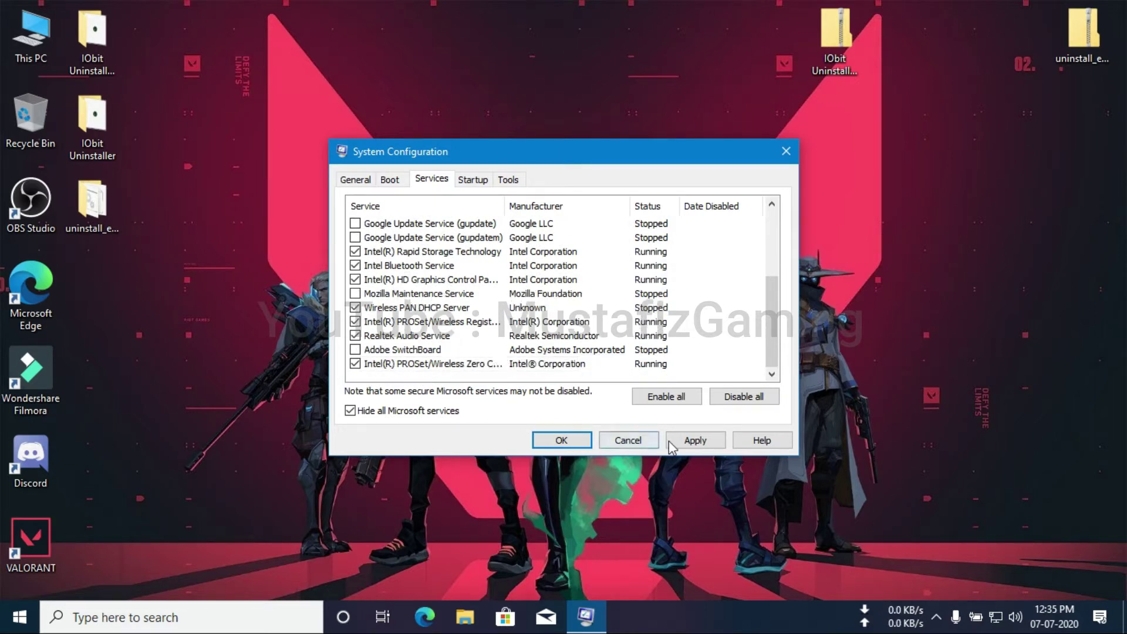
Apply the service changes, exit System Configuration without restarting and refresh the desktop.
{"action": "left_click", "coordinate": [698, 444]}
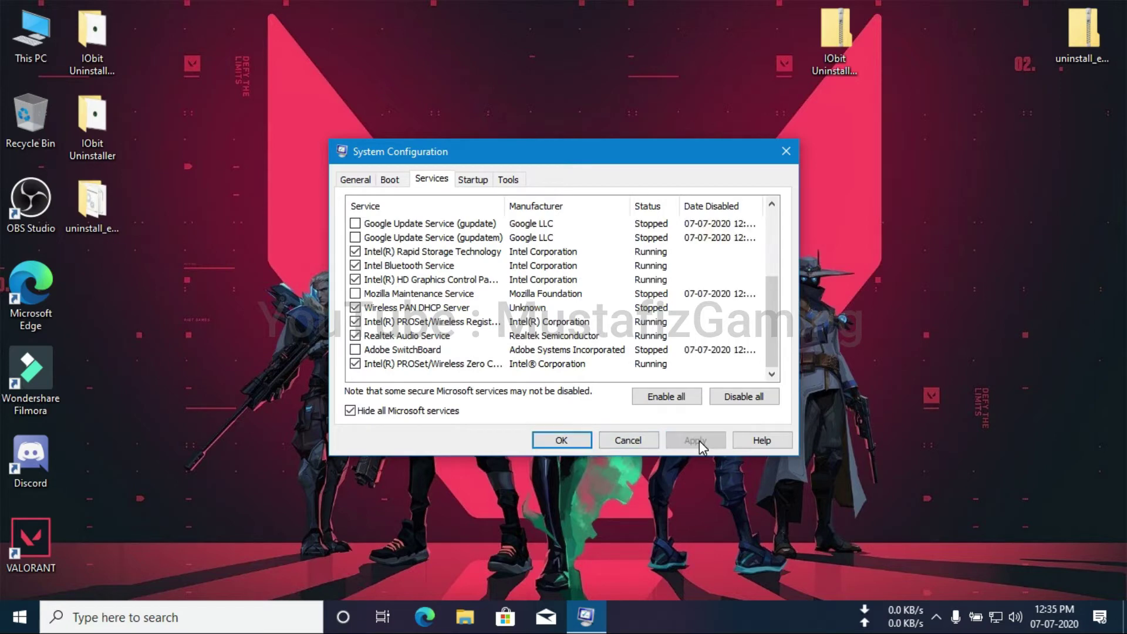
{"action": "left_click", "coordinate": [554, 440]}
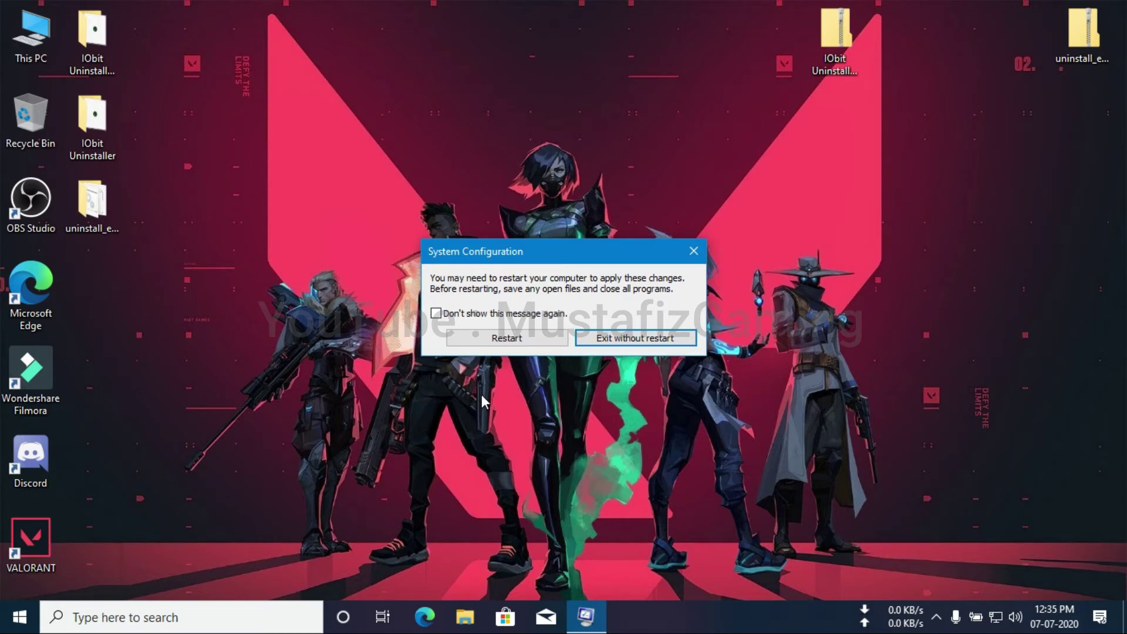
{"action": "left_click", "coordinate": [644, 342]}
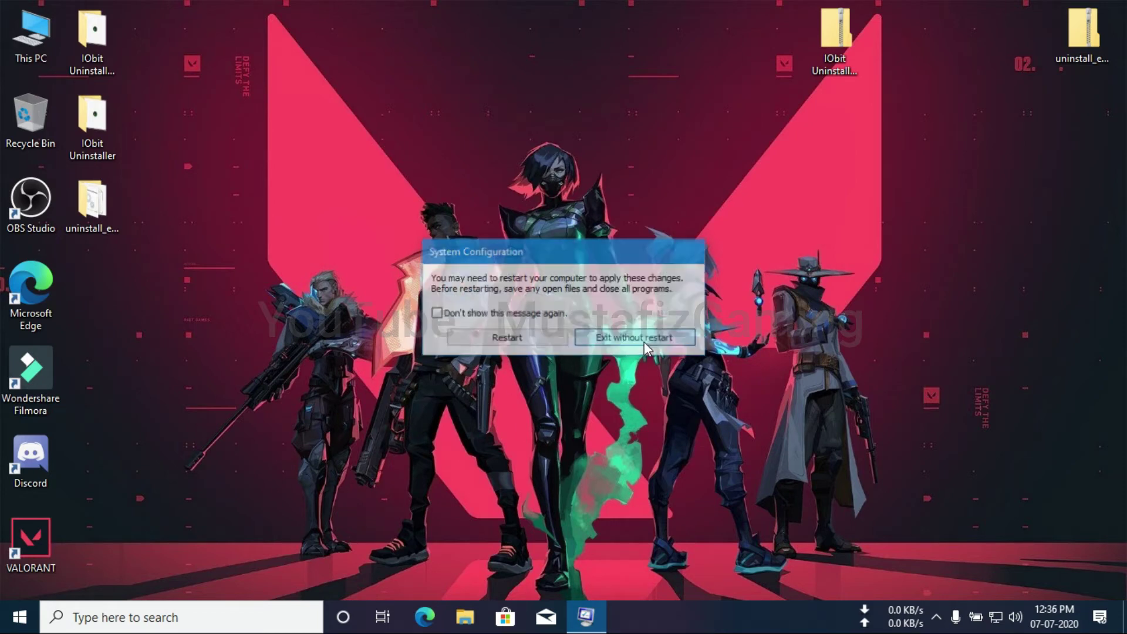
{"action": "right_click", "coordinate": [491, 152]}
{"action": "left_click", "coordinate": [511, 198]}
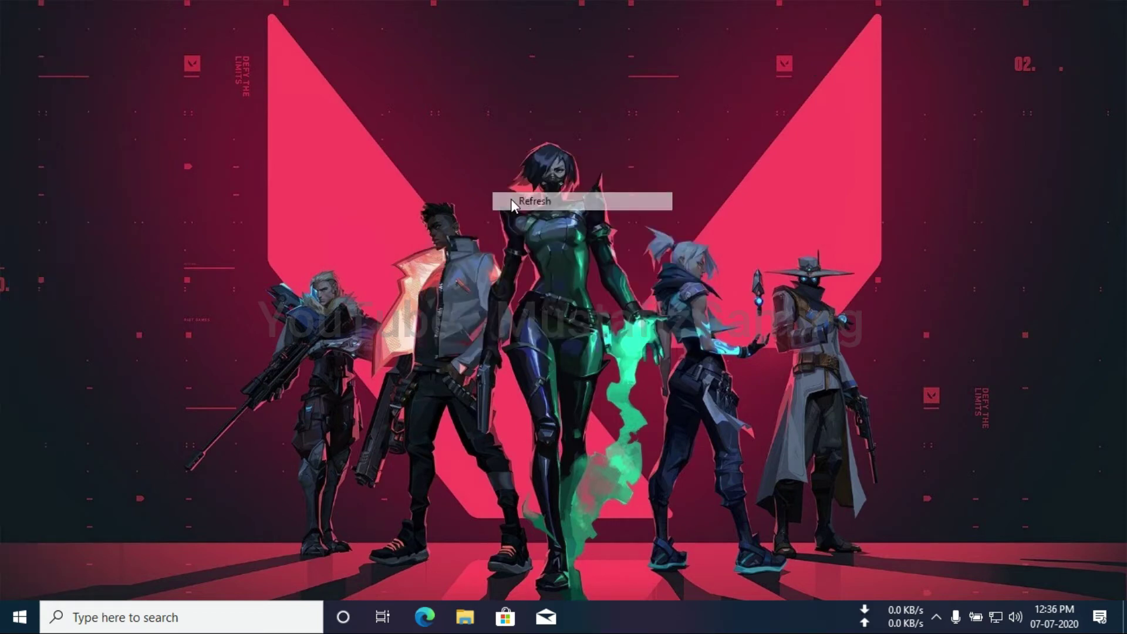
Open the desktop's display settings and go to Graphics settings.
{"action": "right_click", "coordinate": [362, 175]}
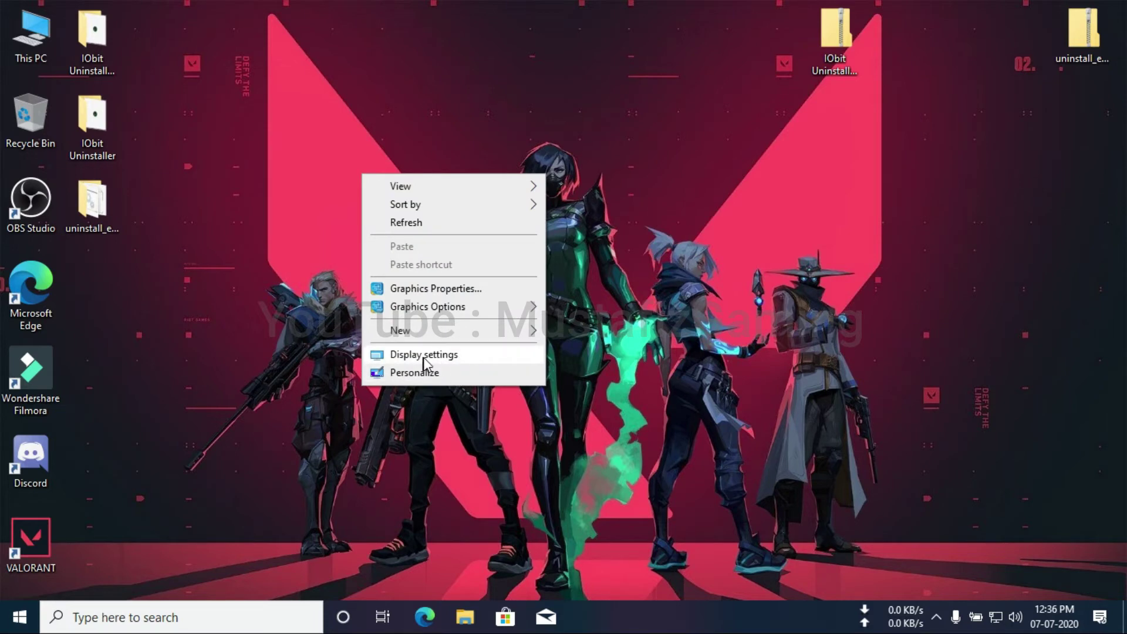
{"action": "left_click", "coordinate": [460, 356]}
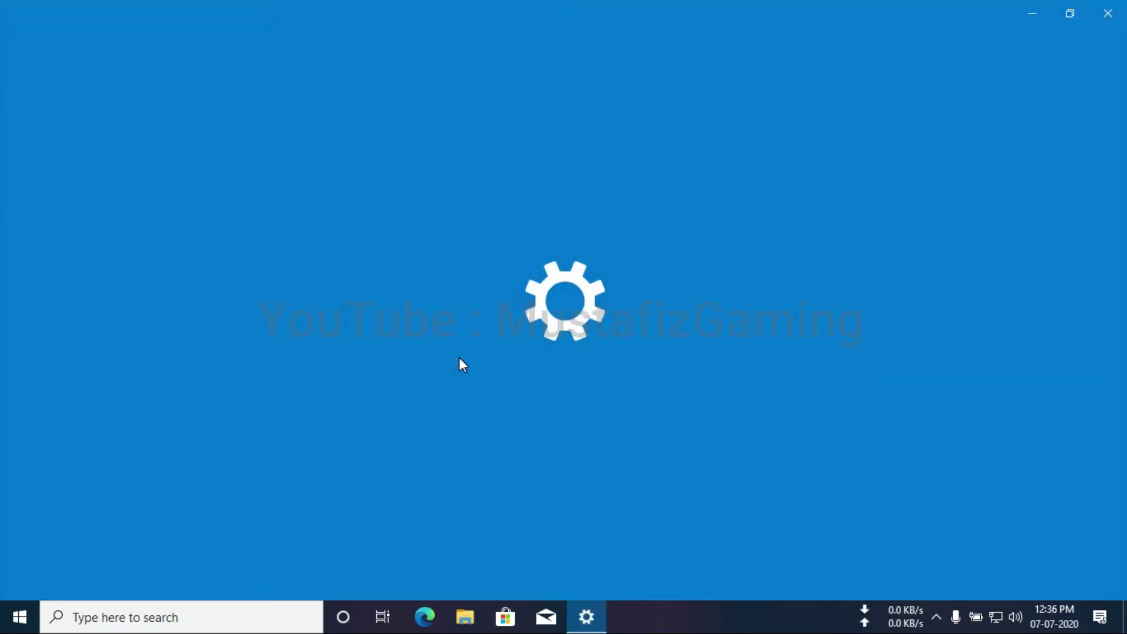
{"action": "scroll", "coordinate": [476, 359], "scroll_direction": "down", "scroll_amount": 4}
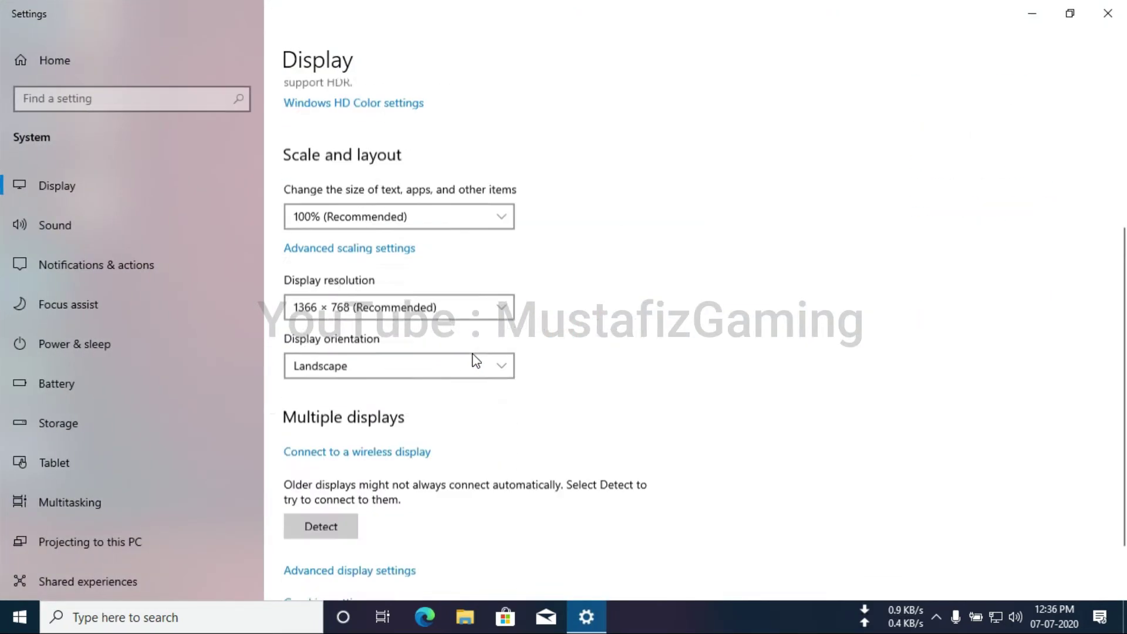
{"action": "scroll", "coordinate": [476, 359], "scroll_direction": "down", "scroll_amount": 2}
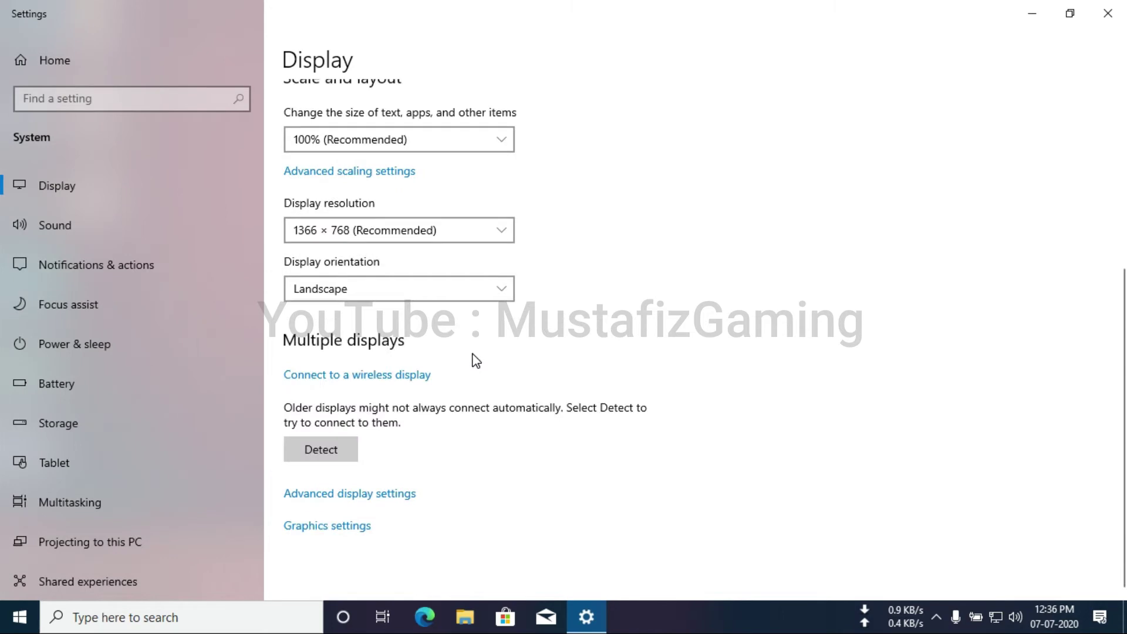
{"action": "left_click", "coordinate": [326, 527]}
Choose Desktop app for the graphics preference and browse to the folder C:\Games\Riot Games\VALORANT\live.
{"action": "left_click", "coordinate": [93, 223]}
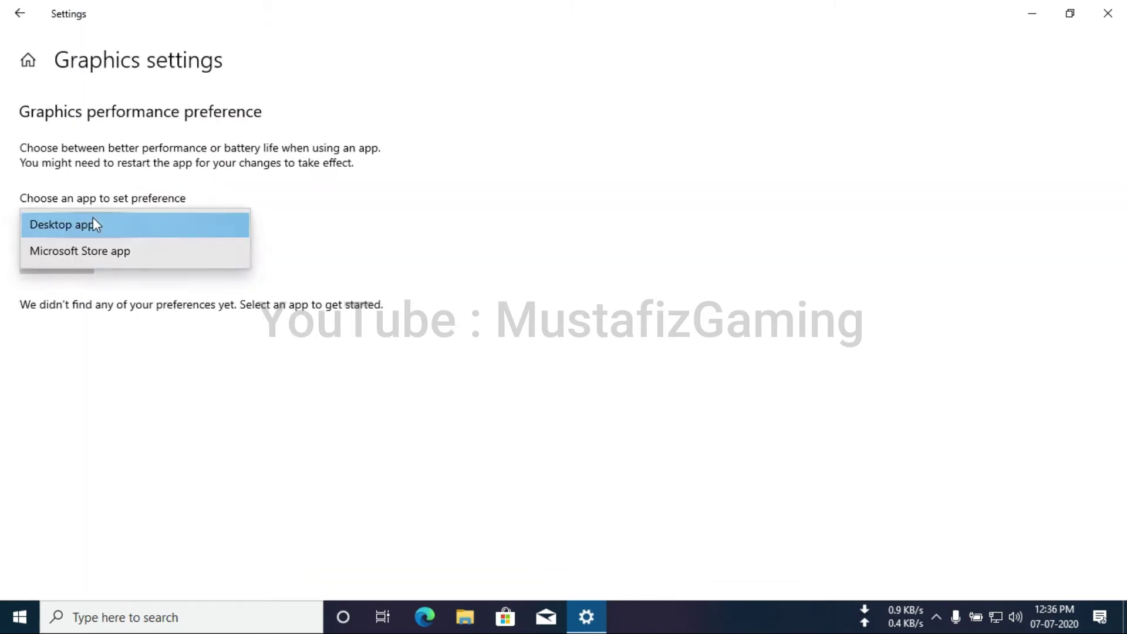
{"action": "left_click", "coordinate": [149, 232]}
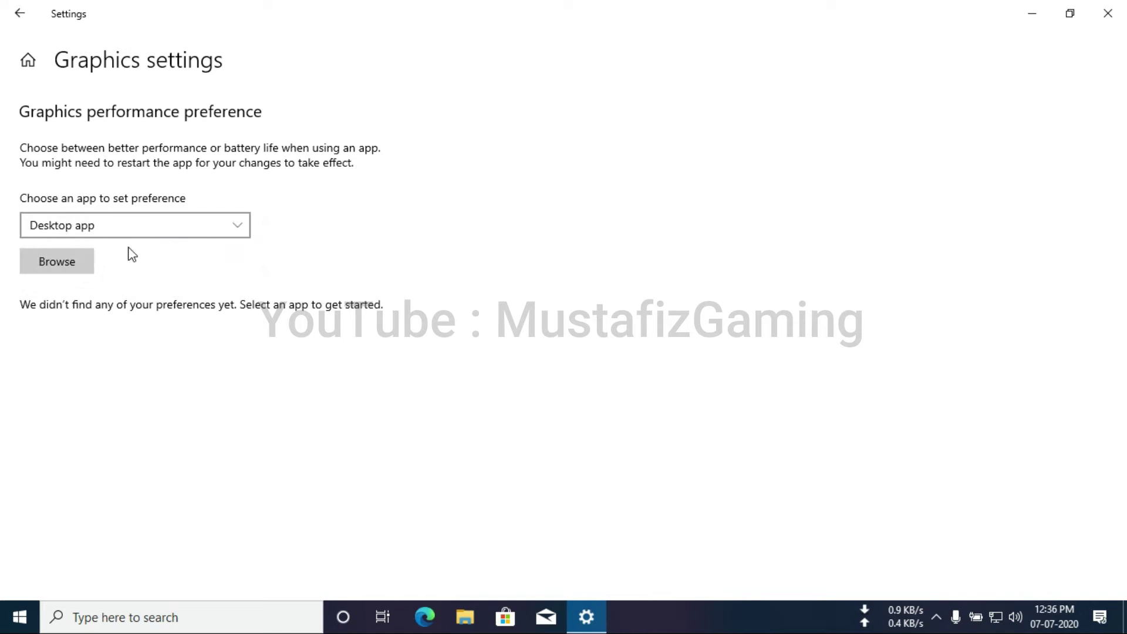
{"action": "left_click", "coordinate": [62, 264]}
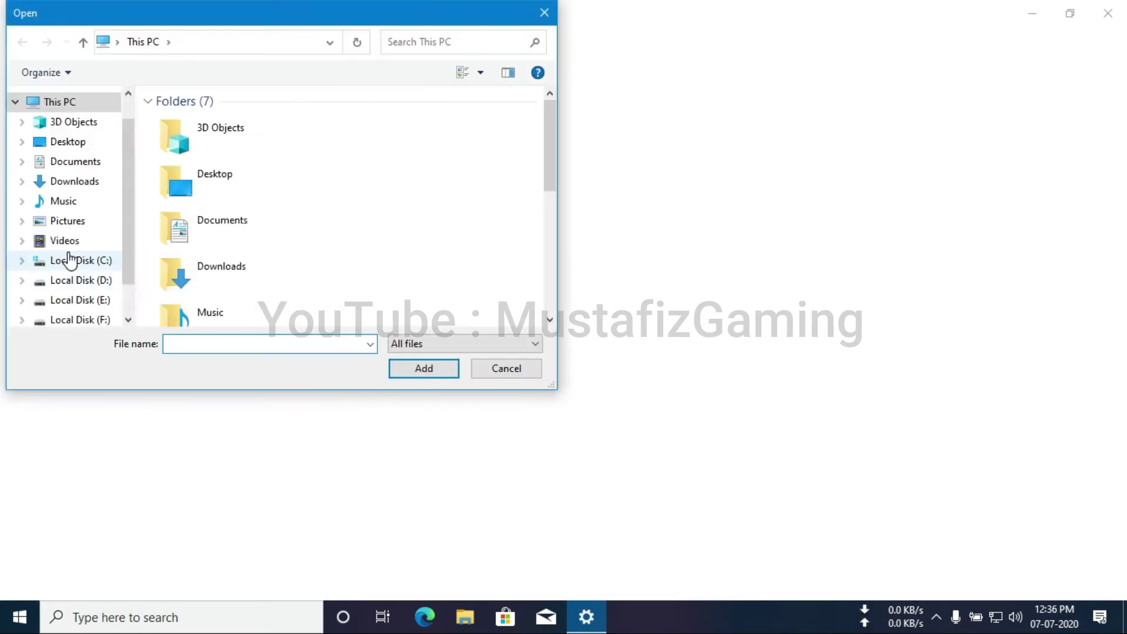
{"action": "left_click", "coordinate": [73, 262]}
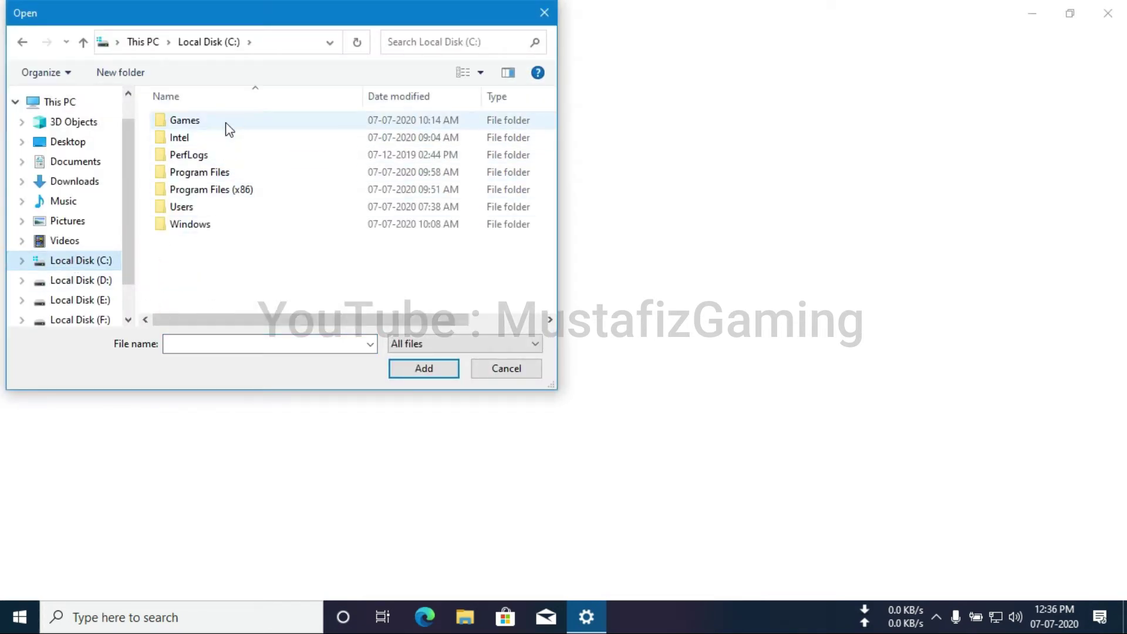
{"action": "double_click", "coordinate": [227, 125]}
{"action": "double_click", "coordinate": [228, 125]}
{"action": "double_click", "coordinate": [227, 137]}
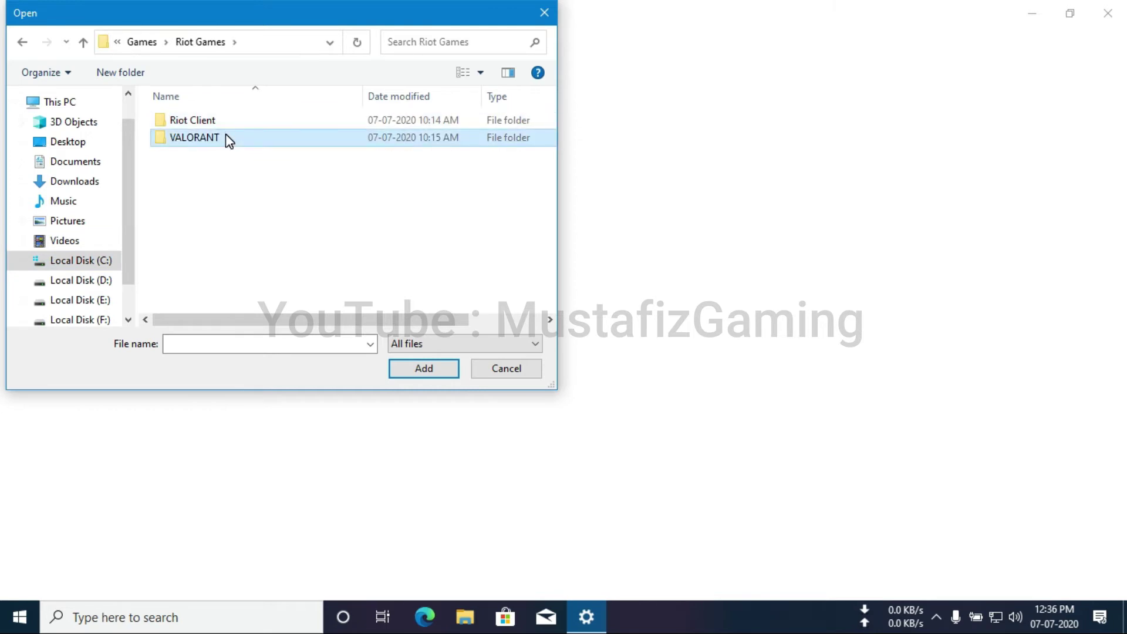
{"action": "double_click", "coordinate": [226, 126]}
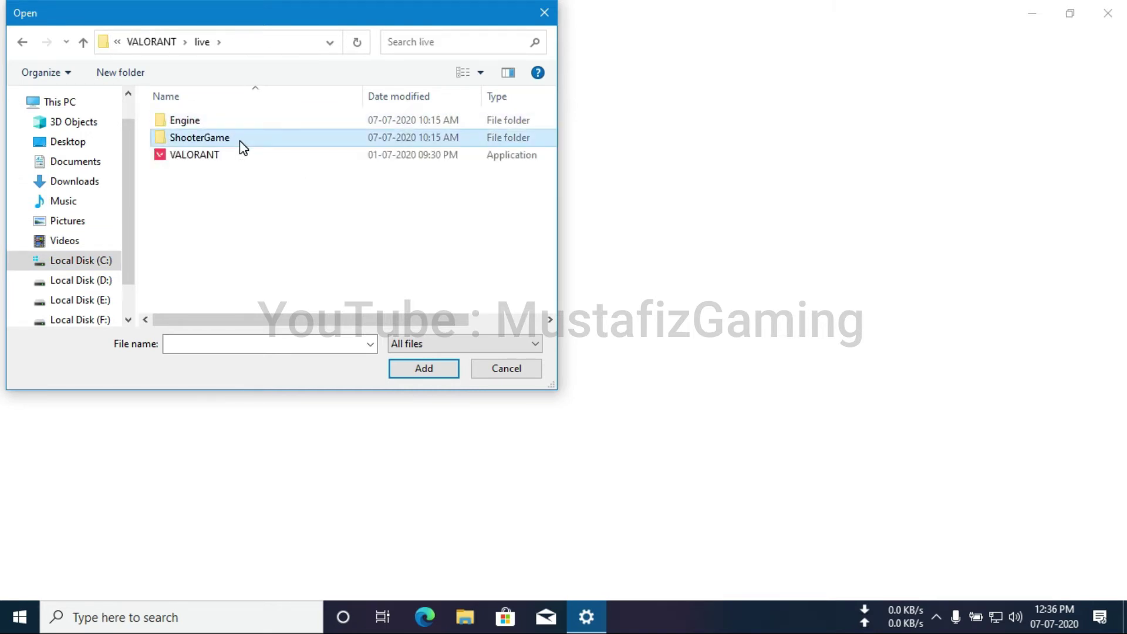
Add the VALORANT-Win64-Shipping application from ShooterGame\Binaries\Win64 to the graphics performance preference list.
{"action": "double_click", "coordinate": [238, 140]}
{"action": "double_click", "coordinate": [221, 123]}
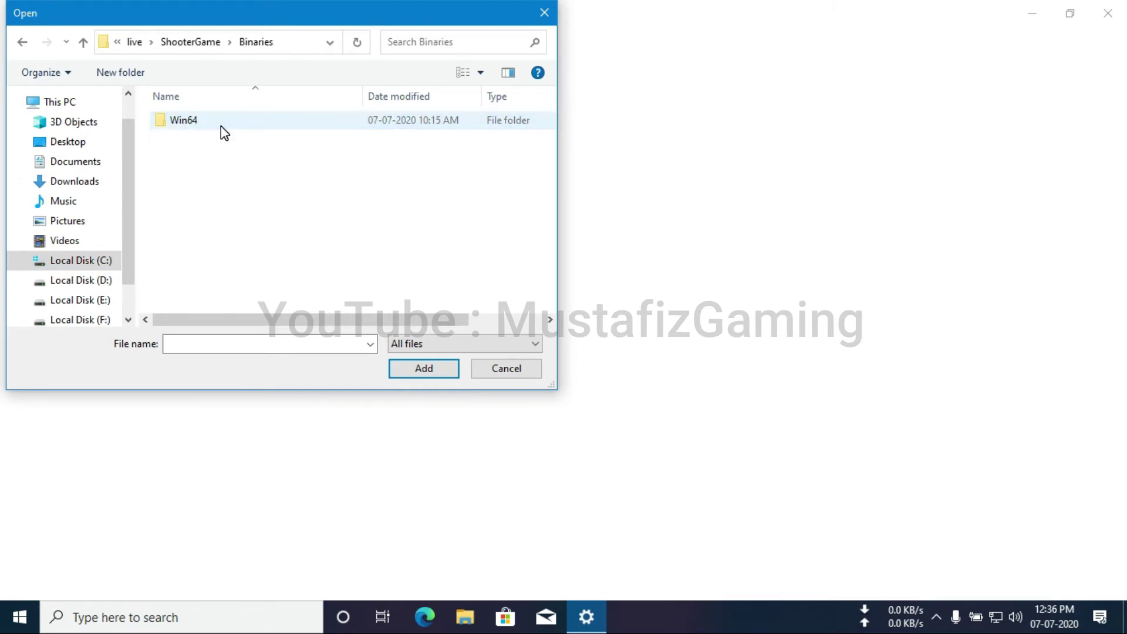
{"action": "double_click", "coordinate": [228, 124]}
{"action": "left_click", "coordinate": [232, 140]}
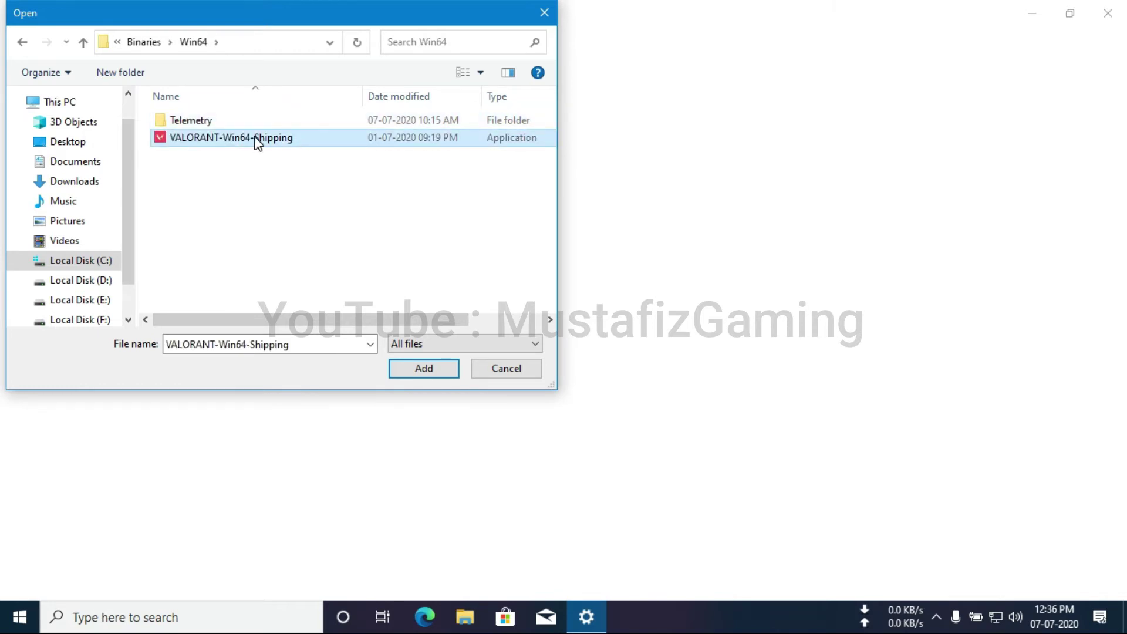
{"action": "left_click", "coordinate": [423, 370]}
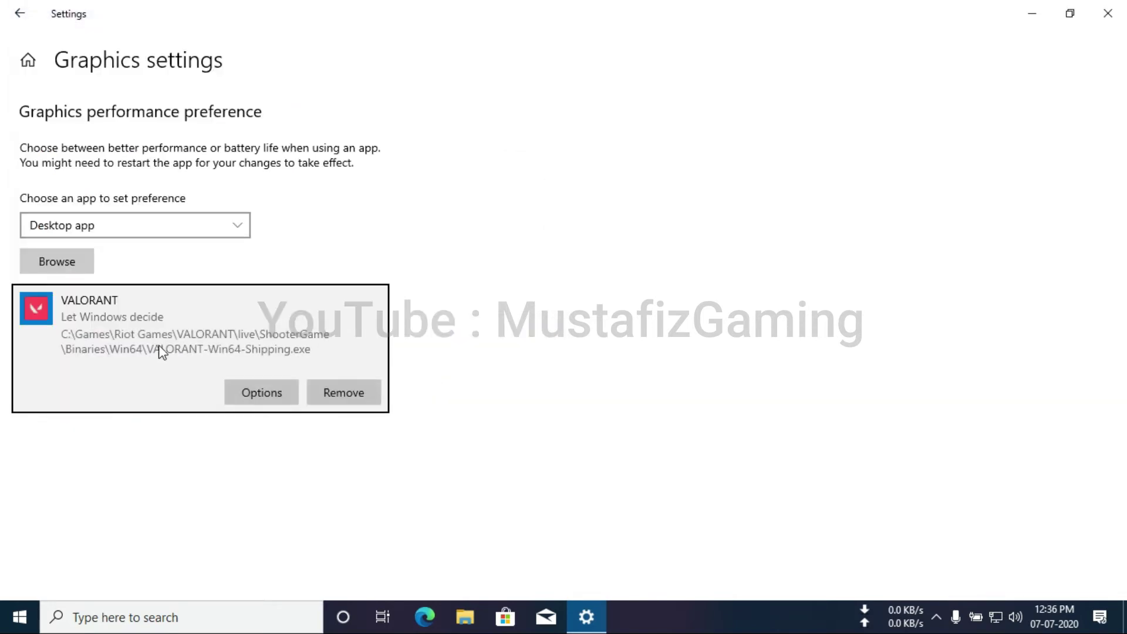
Set VALORANT's graphics preference to High performance, save it and close Settings.
{"action": "left_click", "coordinate": [278, 392]}
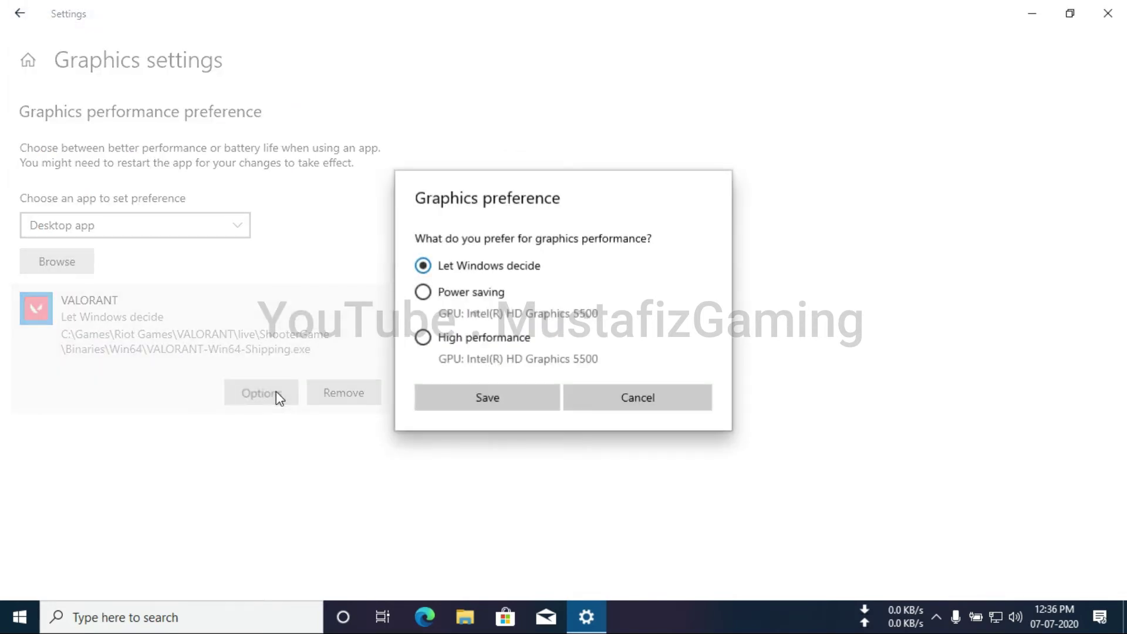
{"action": "left_click", "coordinate": [424, 338]}
{"action": "left_click", "coordinate": [505, 391]}
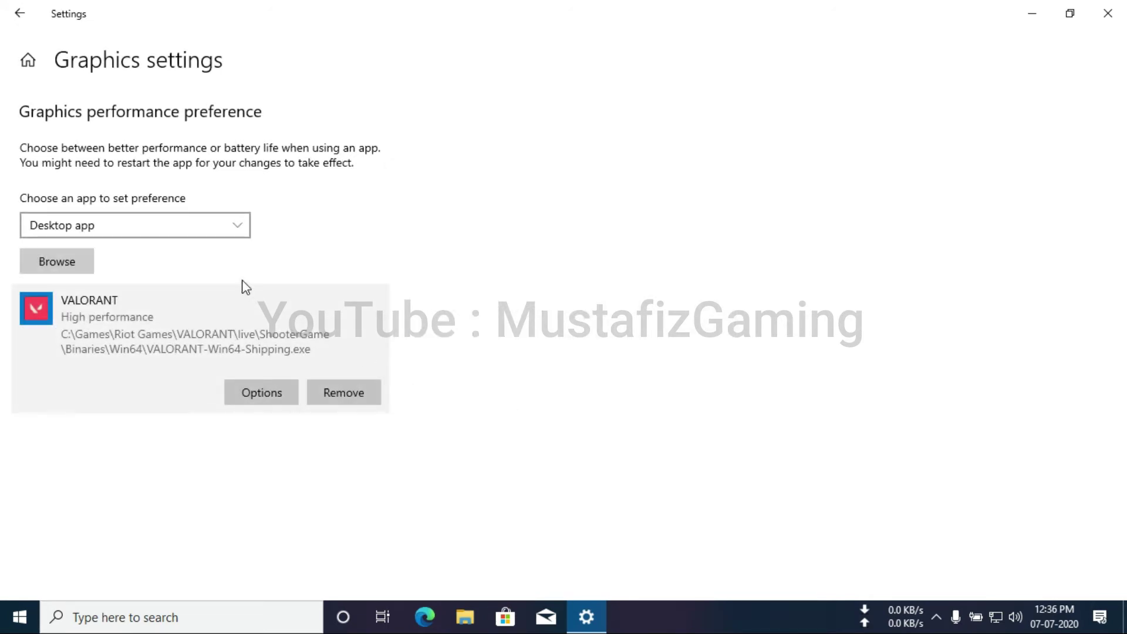
{"action": "left_click", "coordinate": [1106, 12]}
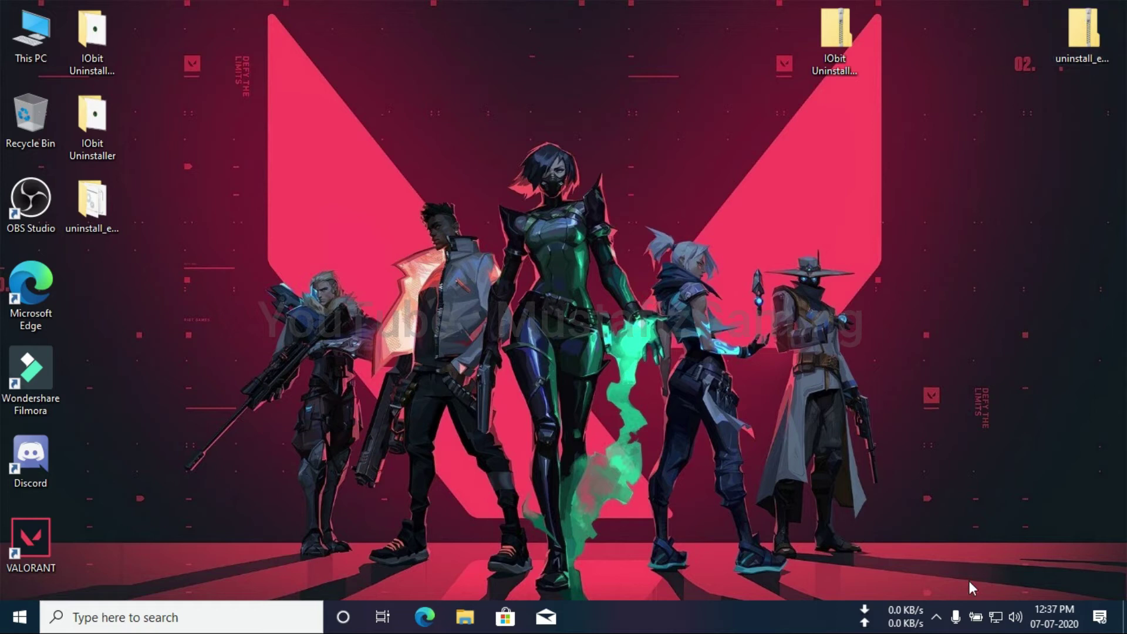
Open Windows Mobility Center and set the battery power plan to High performance.
{"action": "right_click", "coordinate": [976, 616]}
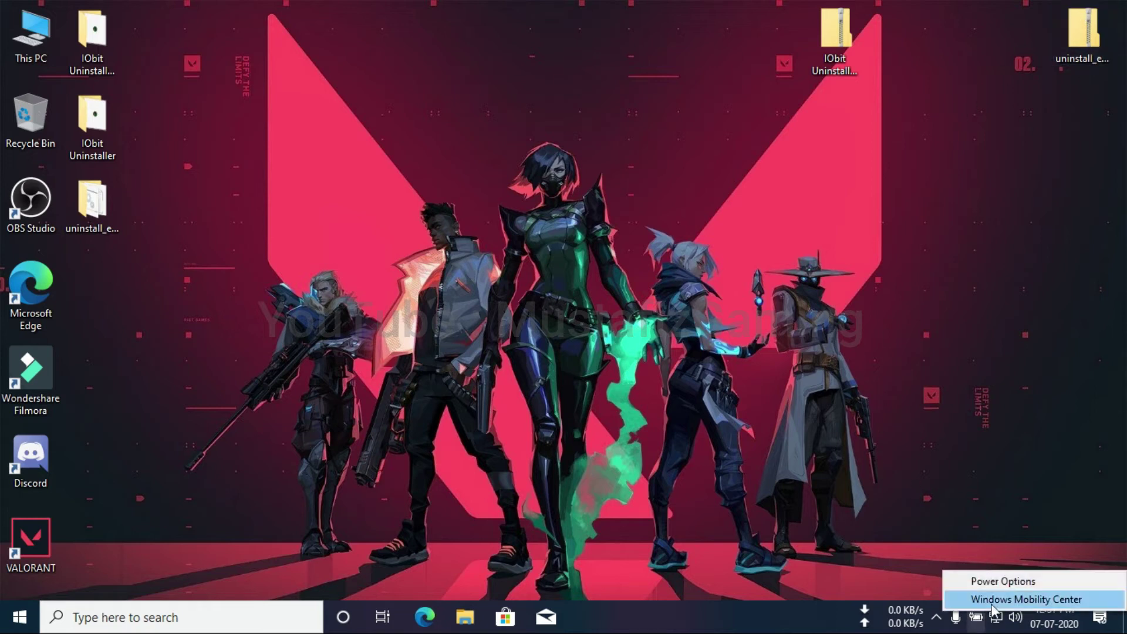
{"action": "left_click", "coordinate": [1017, 603]}
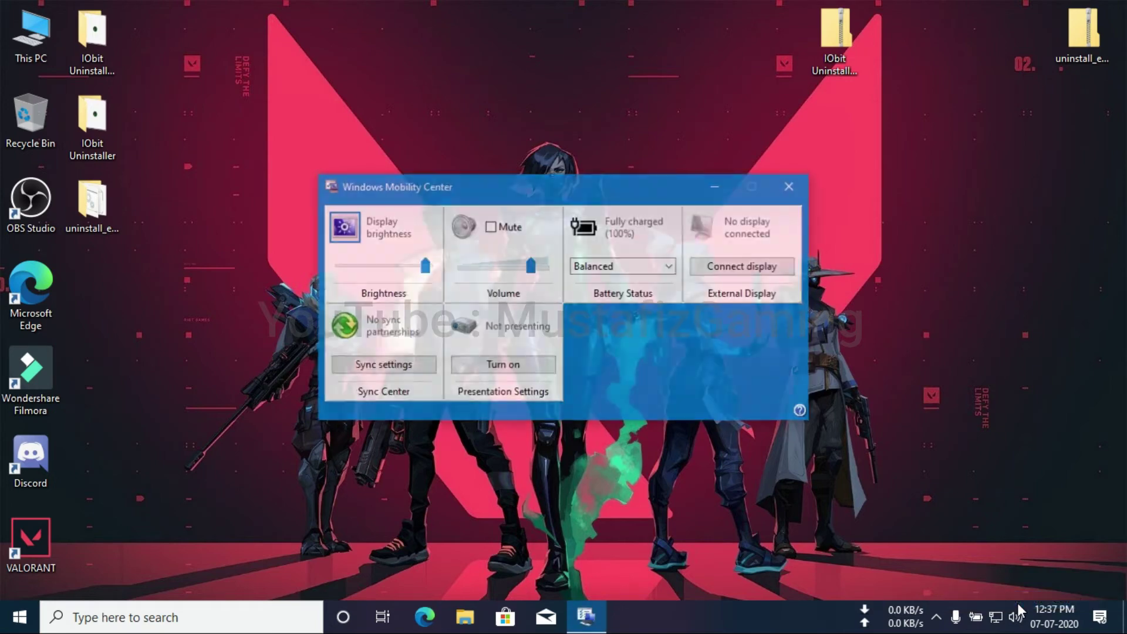
{"action": "left_click", "coordinate": [670, 267]}
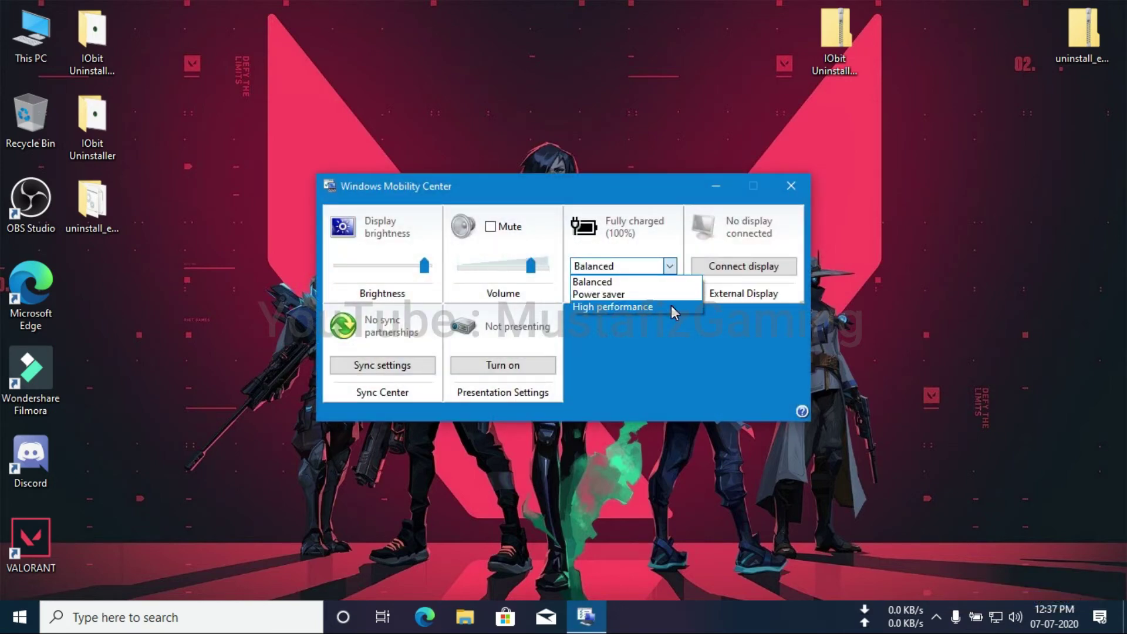
{"action": "left_click", "coordinate": [671, 305]}
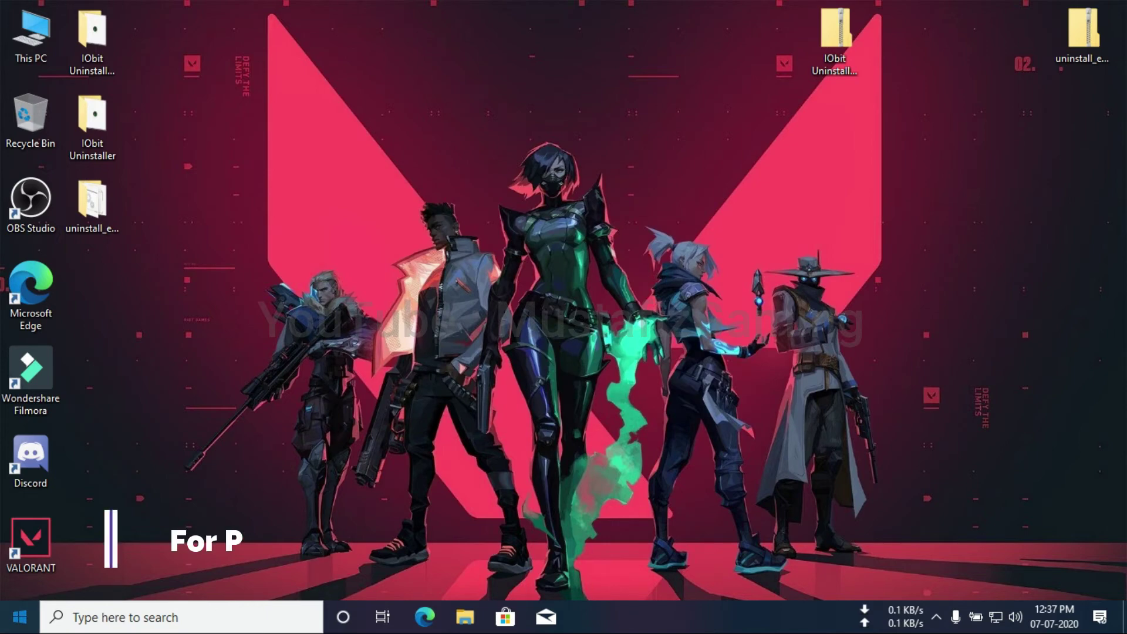
Open the Power & sleep page in Windows Settings and bring up the additional power settings.
{"action": "key", "text": "super"}
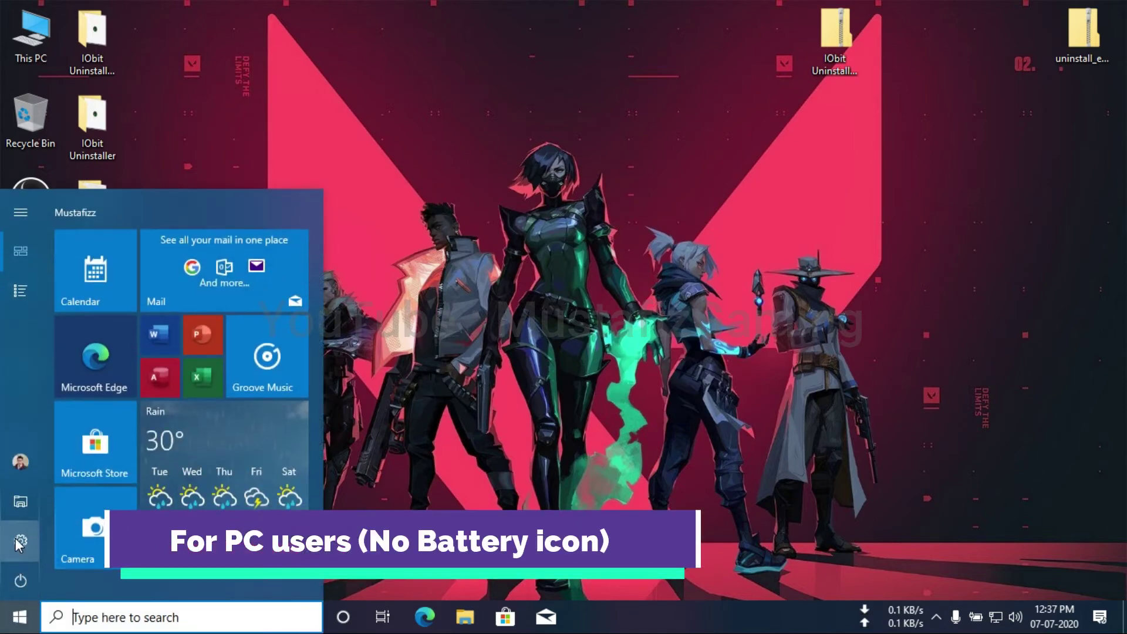
{"action": "left_click", "coordinate": [21, 542]}
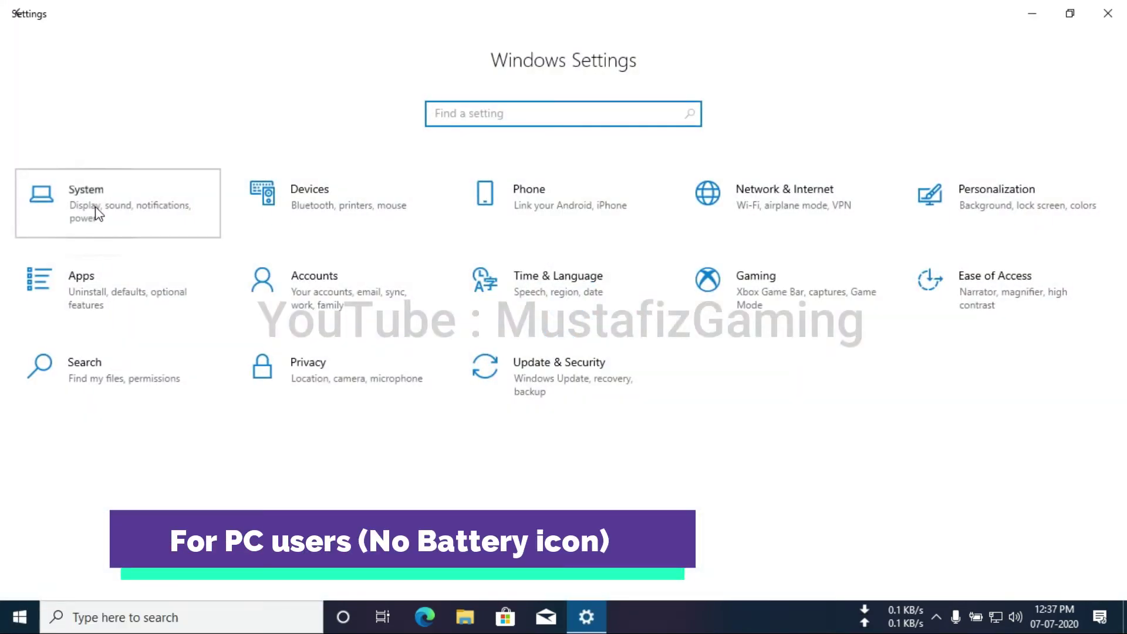
{"action": "left_click", "coordinate": [97, 213]}
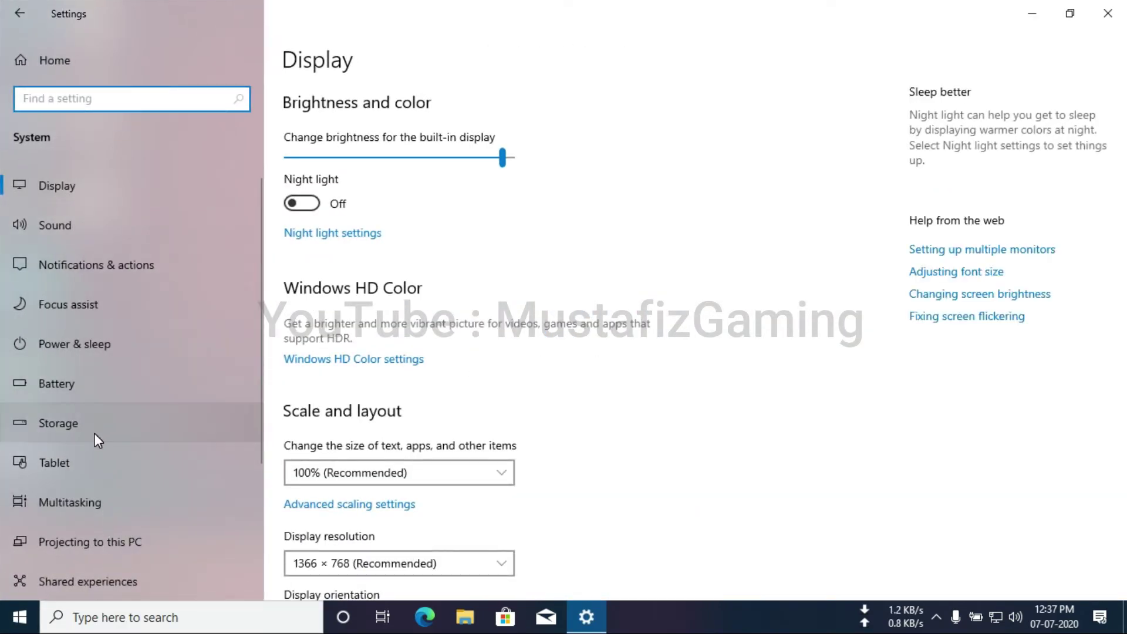
{"action": "left_click", "coordinate": [90, 353]}
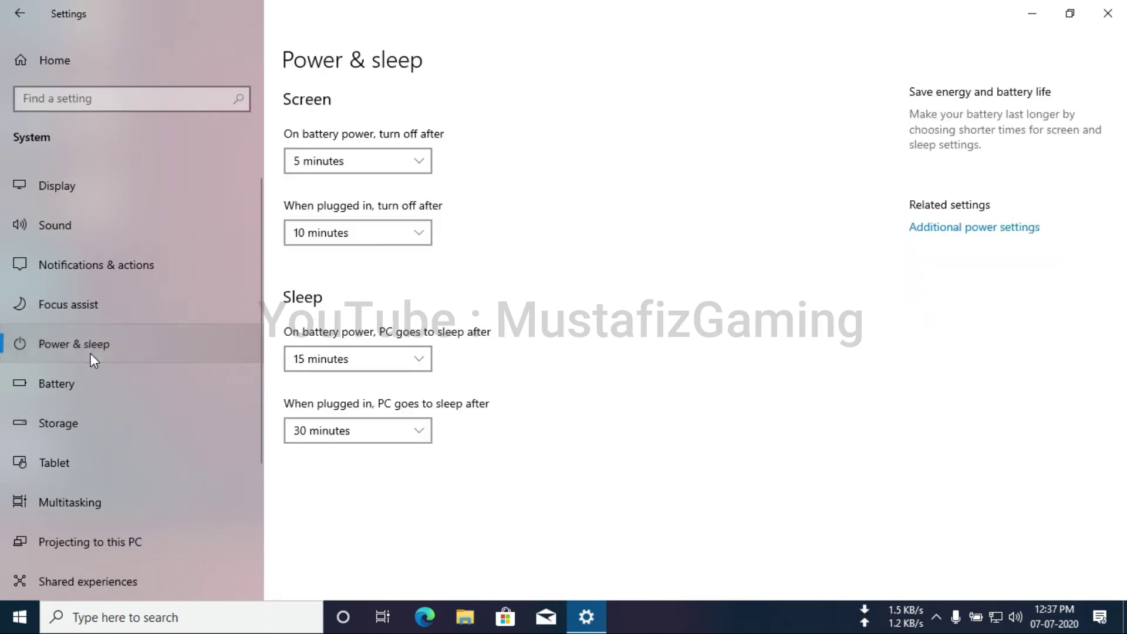
{"action": "left_click", "coordinate": [959, 229]}
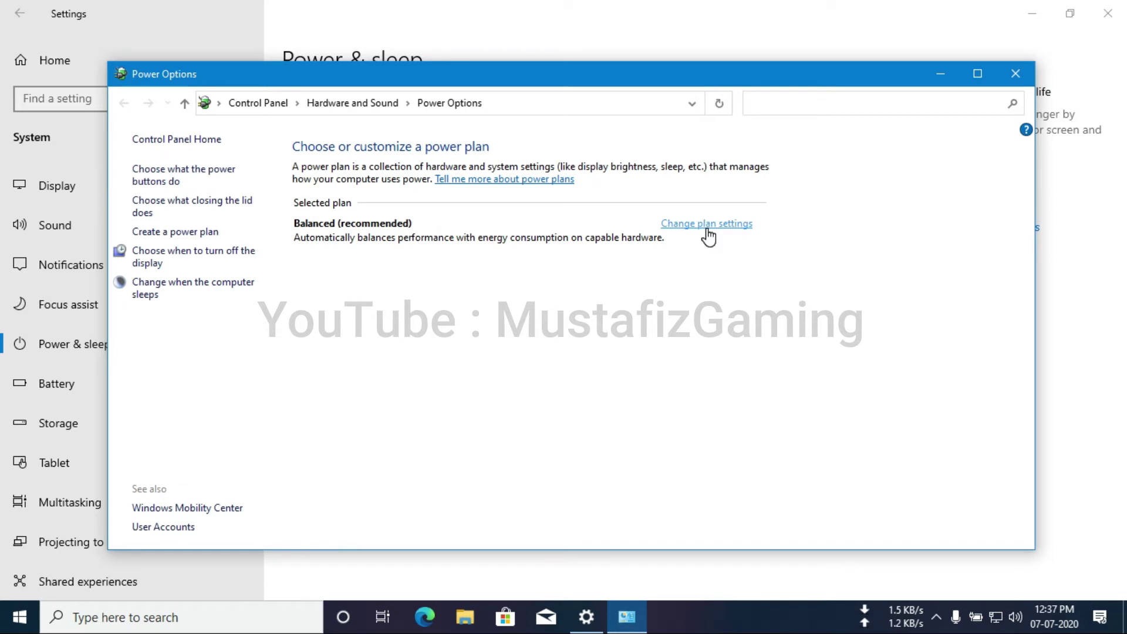
Create a power plan named High Performance based on the High performance plan, keeping its default timings, and close Power Options and Settings.
{"action": "left_click", "coordinate": [165, 233]}
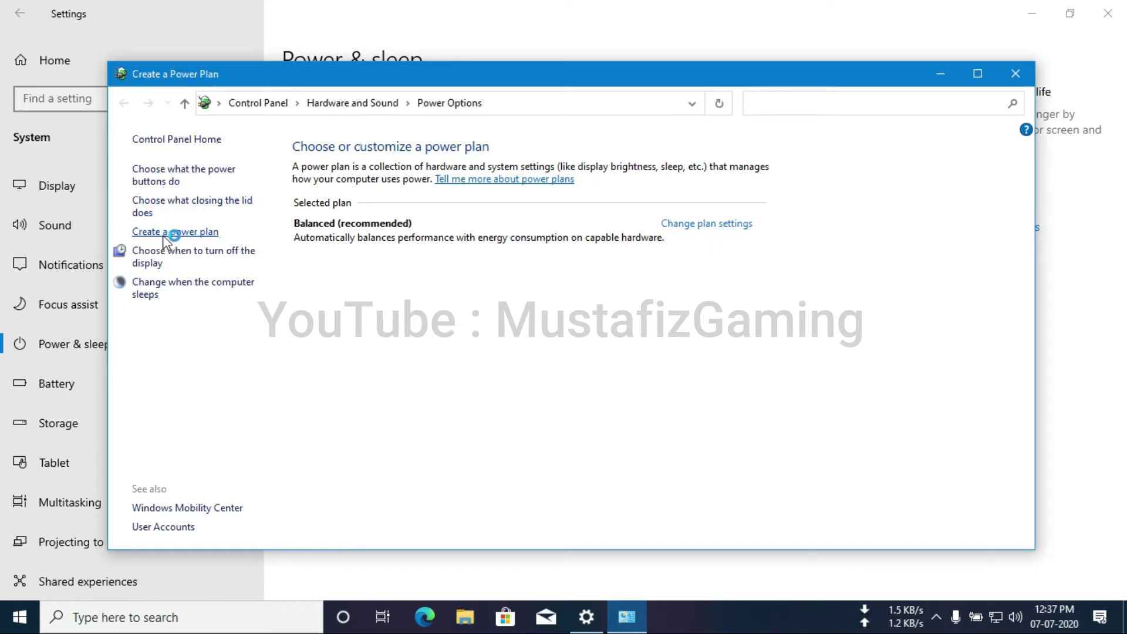
{"action": "left_click", "coordinate": [351, 278]}
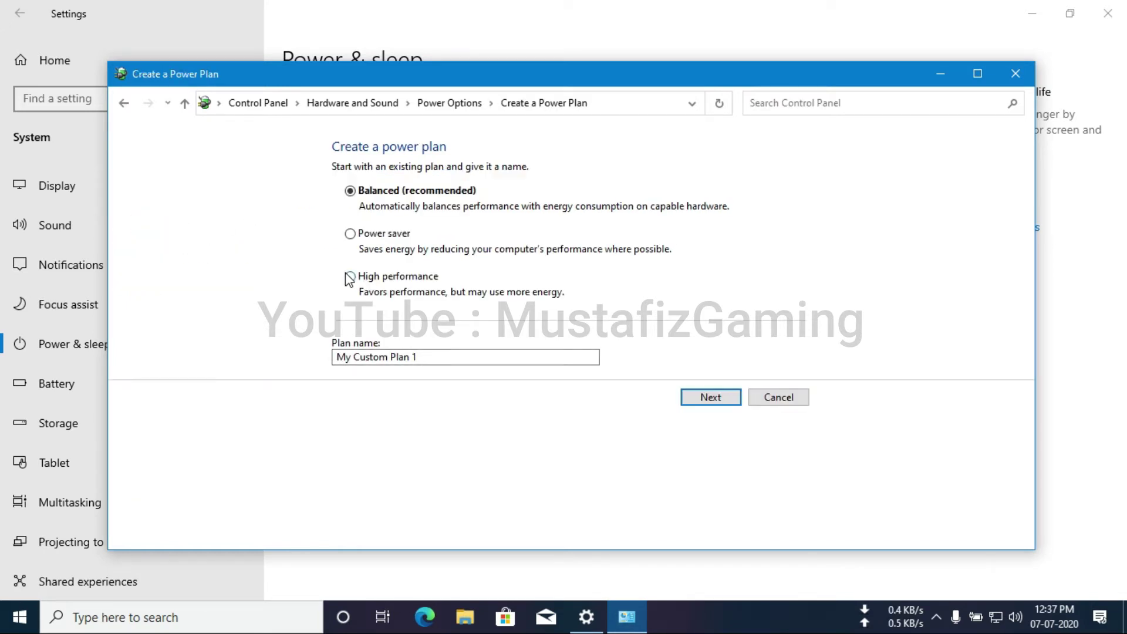
{"action": "left_click", "coordinate": [336, 357]}
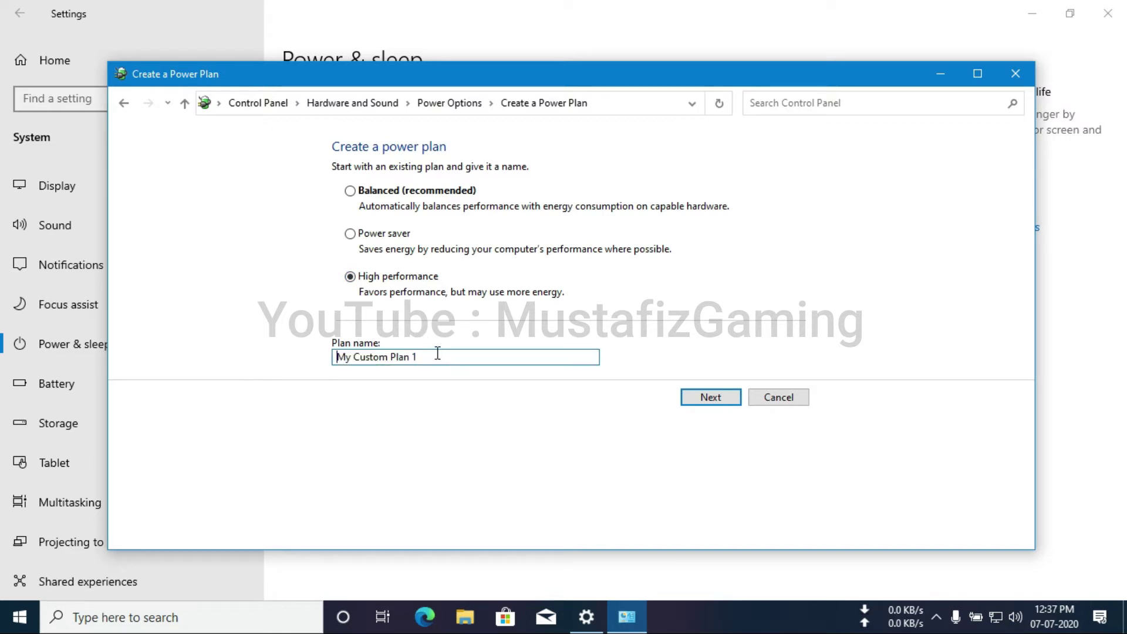
{"action": "left_click_drag", "start_coordinate": [437, 353], "coordinate": [245, 358]}
{"action": "type", "text": "High Performance"}
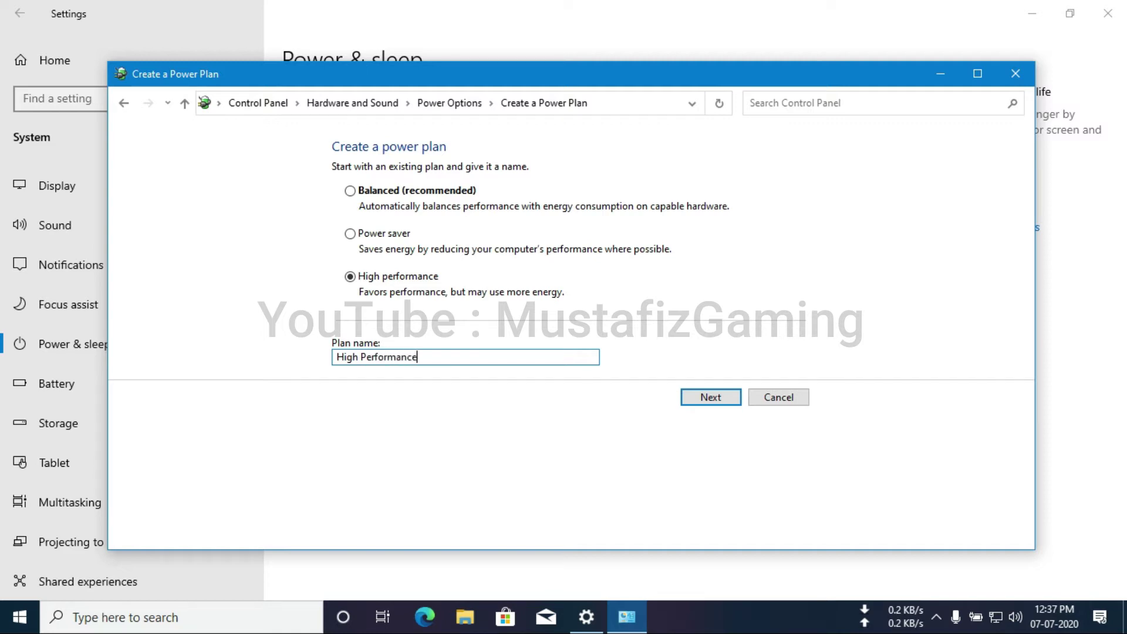
{"action": "left_click", "coordinate": [704, 400]}
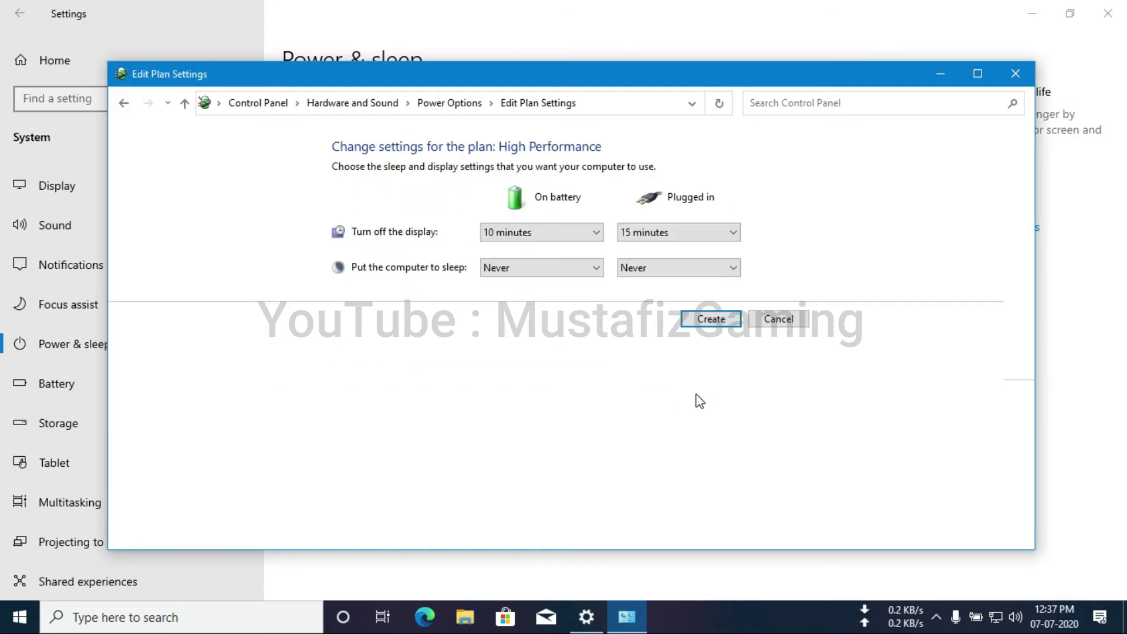
{"action": "left_click", "coordinate": [713, 322]}
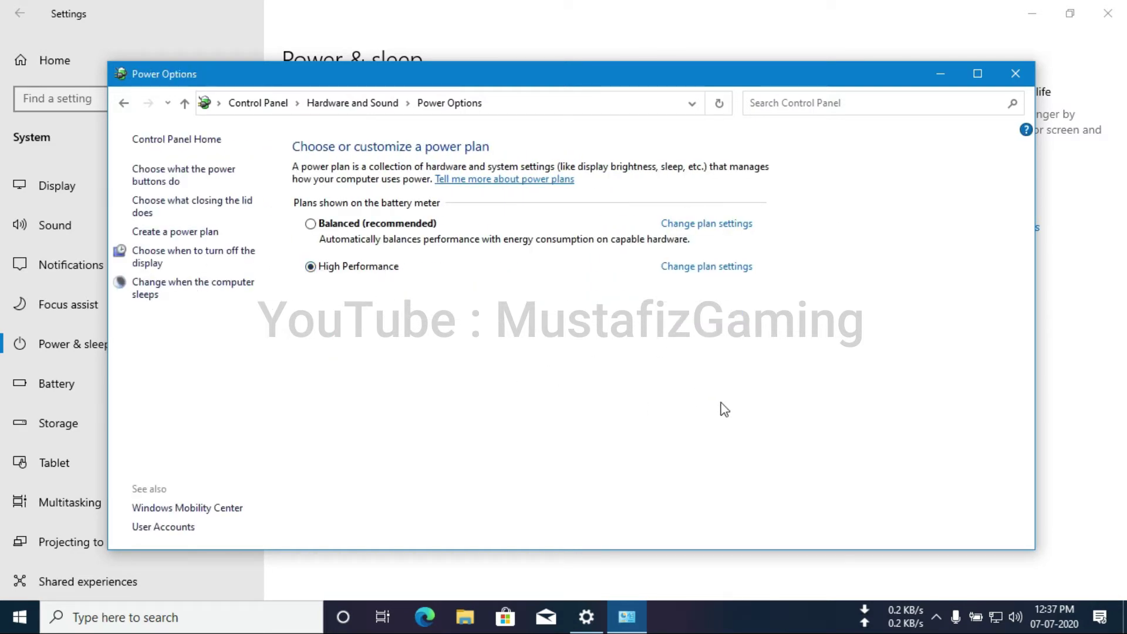
{"action": "left_click", "coordinate": [1016, 74]}
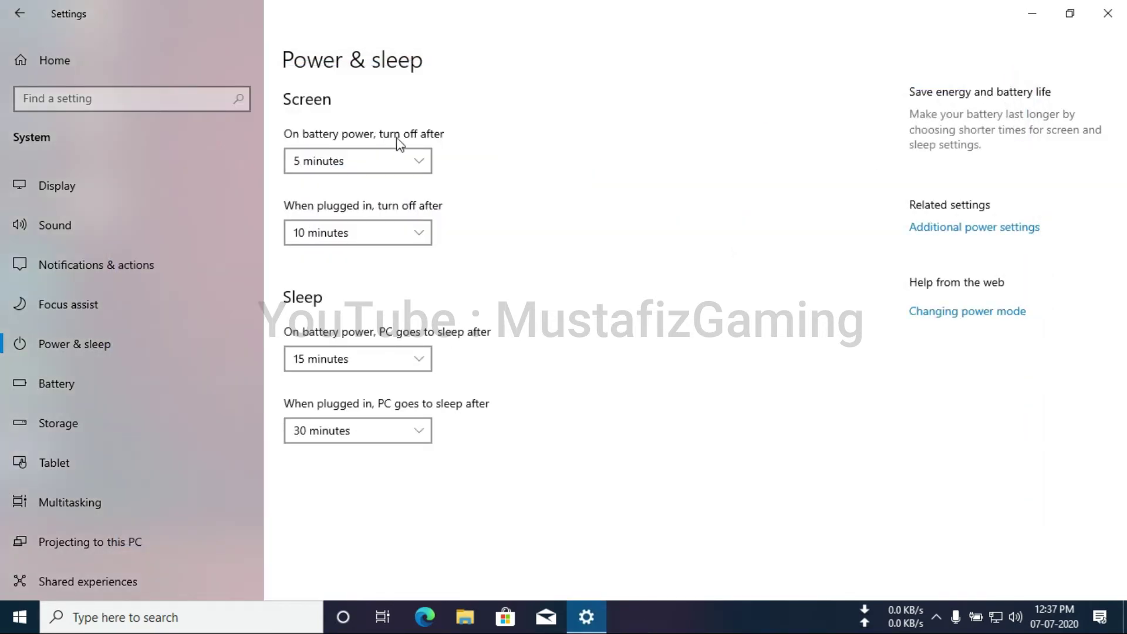
{"action": "key", "text": "alt+F4"}
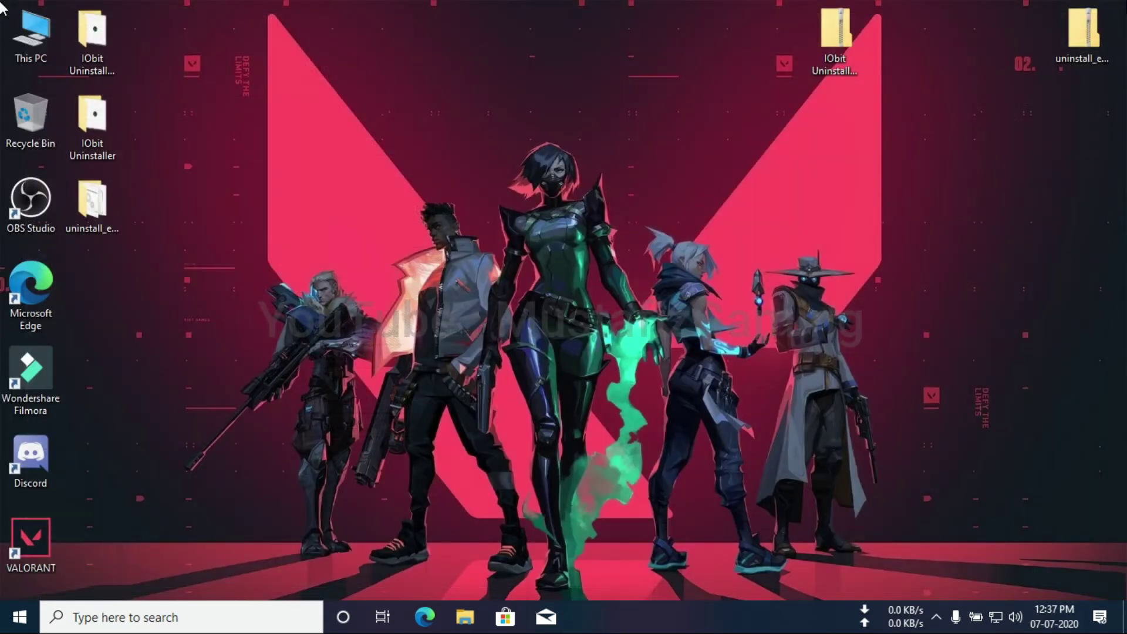
Open the Windows Temp folder by running temp from the Run dialog, granting permanent access to the folder.
{"action": "left_click", "coordinate": [172, 627]}
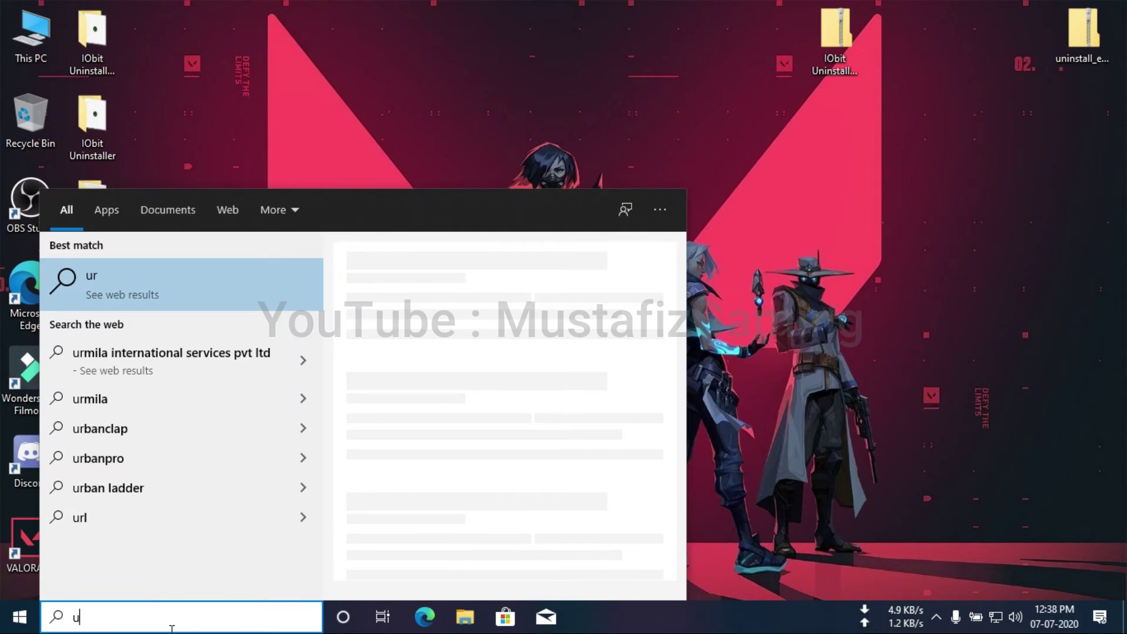
{"action": "key", "text": "BackSpace"}
{"action": "type", "text": "run"}
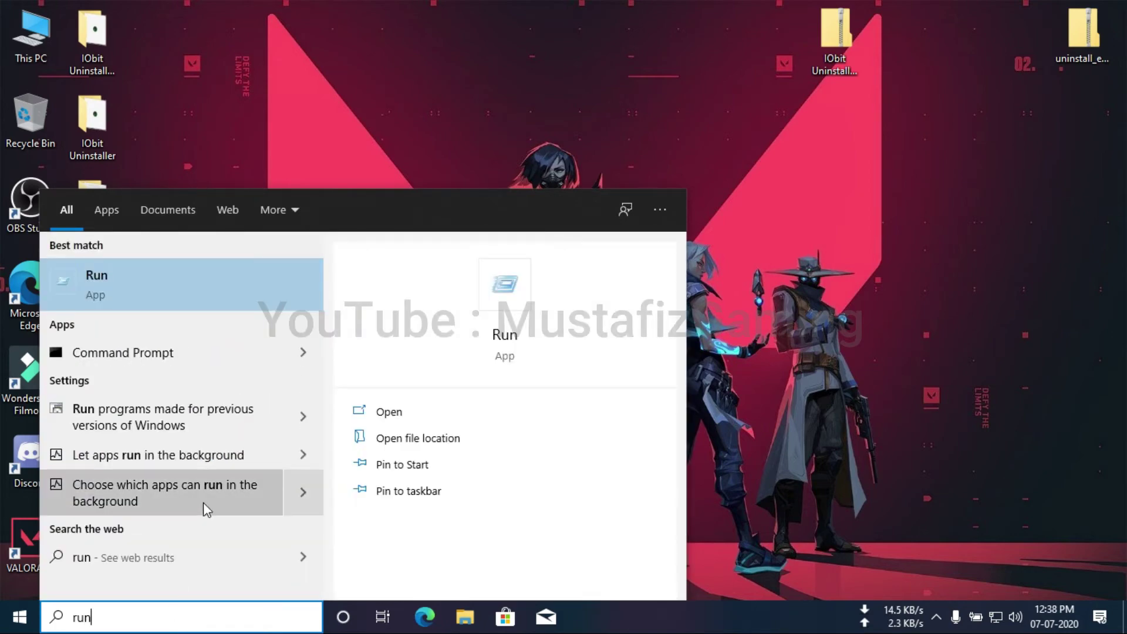
{"action": "left_click", "coordinate": [228, 274]}
{"action": "type", "text": "temp"}
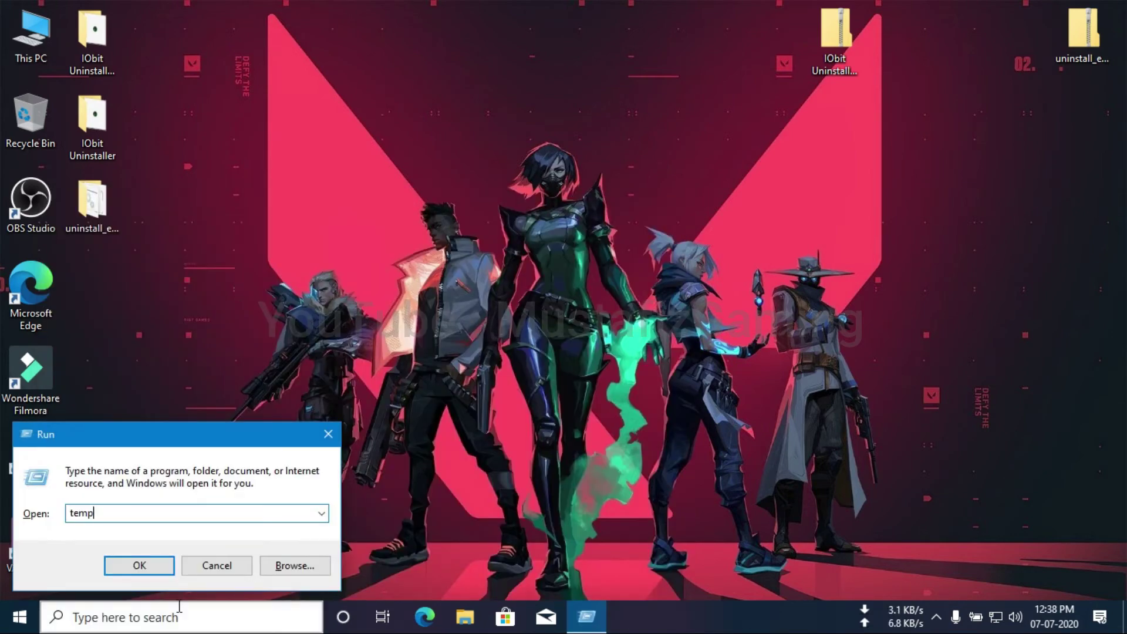
{"action": "key", "text": "Return"}
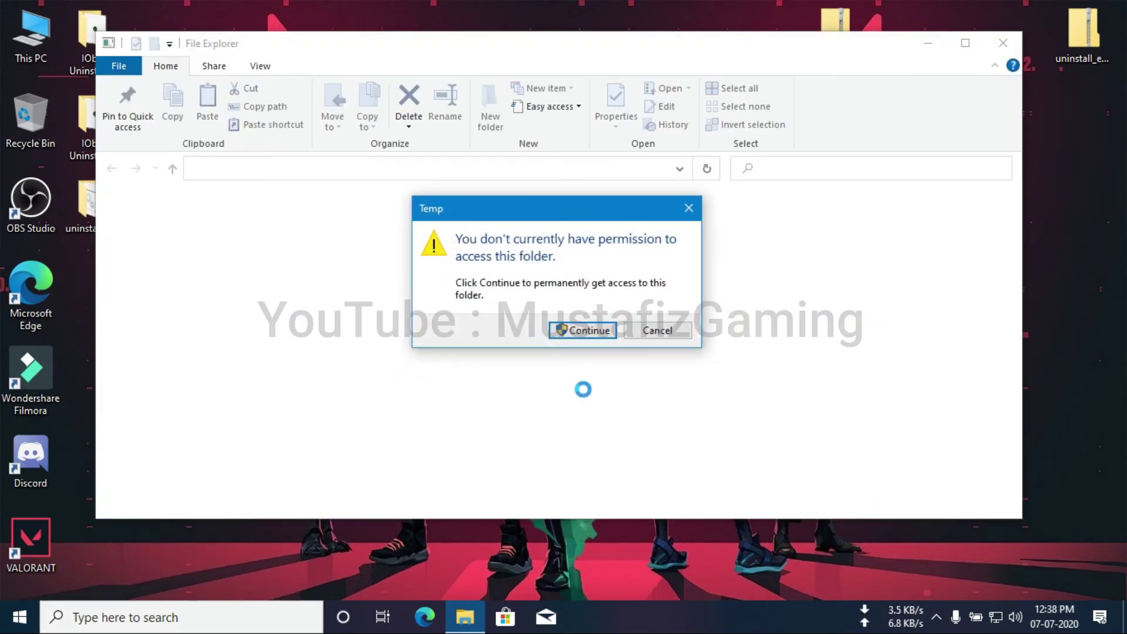
{"action": "left_click", "coordinate": [586, 330]}
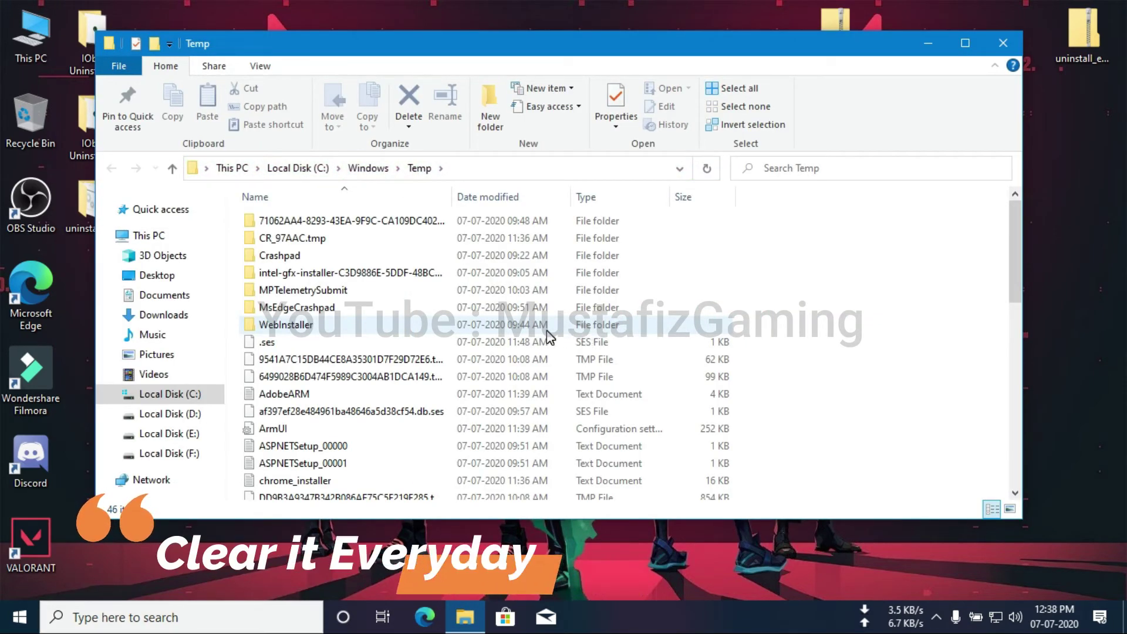
Delete all items in the Windows Temp folder with administrator permission, skipping files in use, and close the folder window.
{"action": "left_click_drag", "start_coordinate": [236, 218], "coordinate": [510, 517]}
{"action": "right_click", "coordinate": [342, 232]}
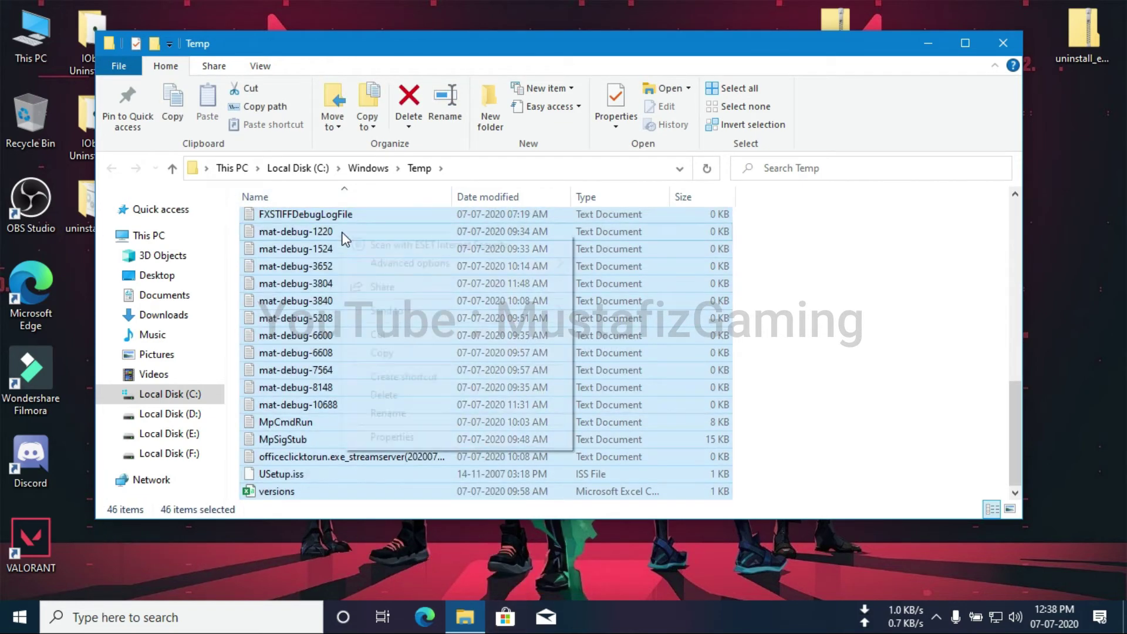
{"action": "left_click", "coordinate": [433, 395]}
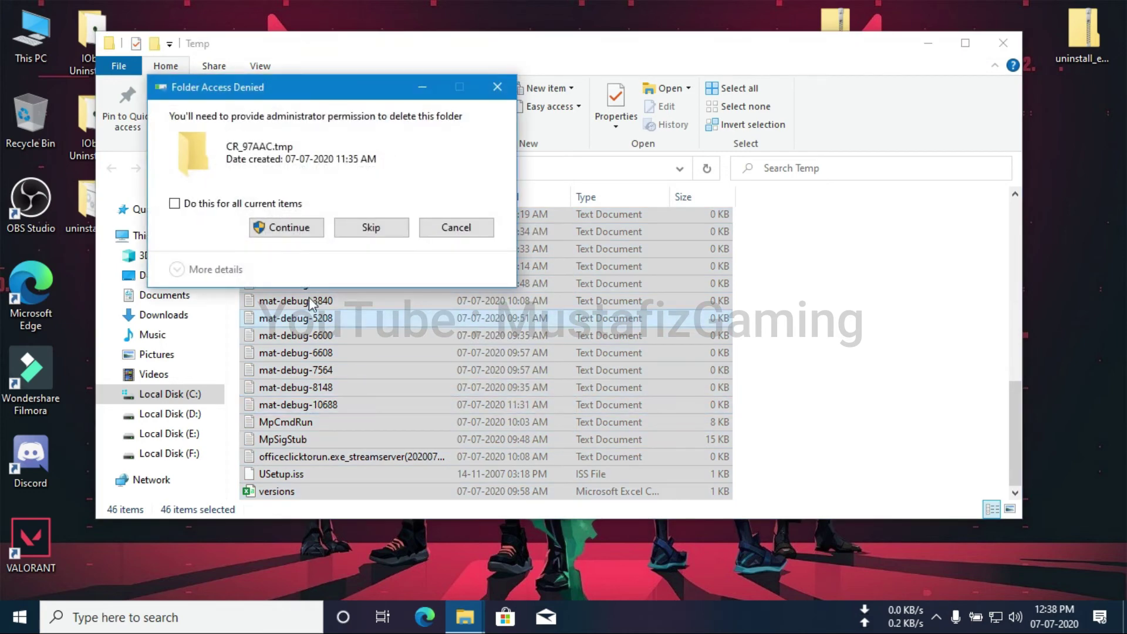
{"action": "left_click", "coordinate": [285, 230]}
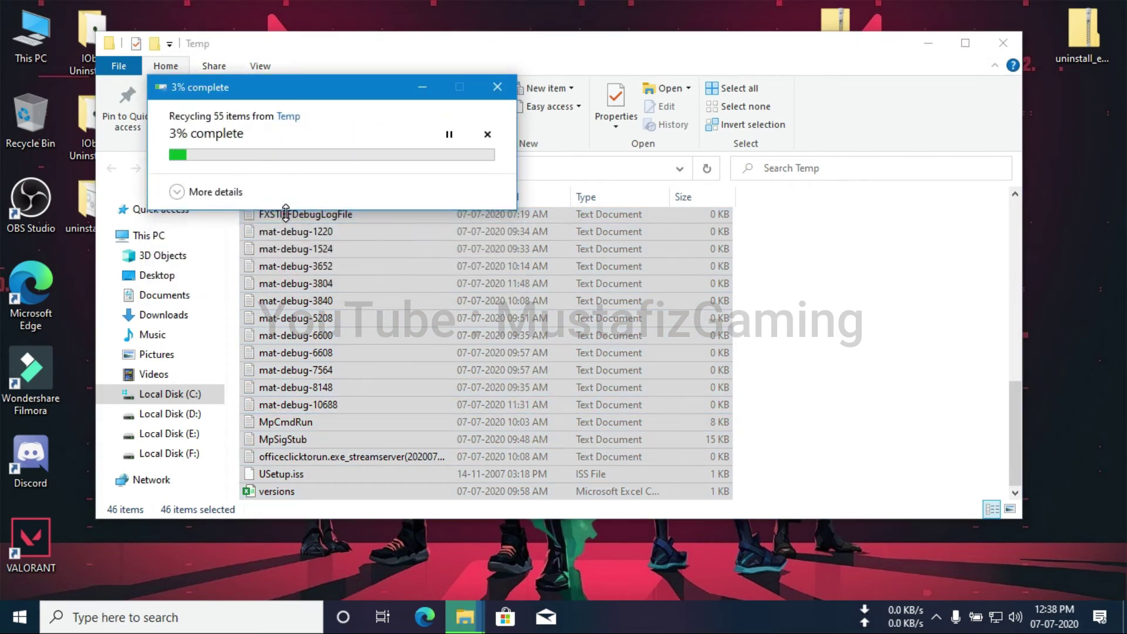
{"action": "left_click", "coordinate": [343, 270]}
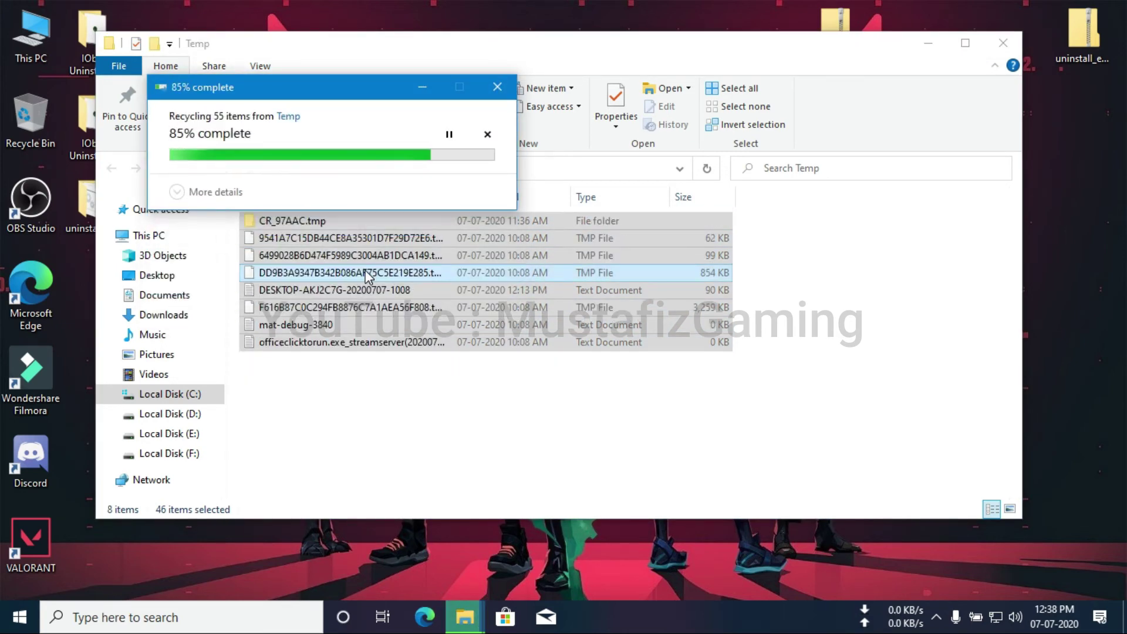
{"action": "left_click", "coordinate": [365, 270]}
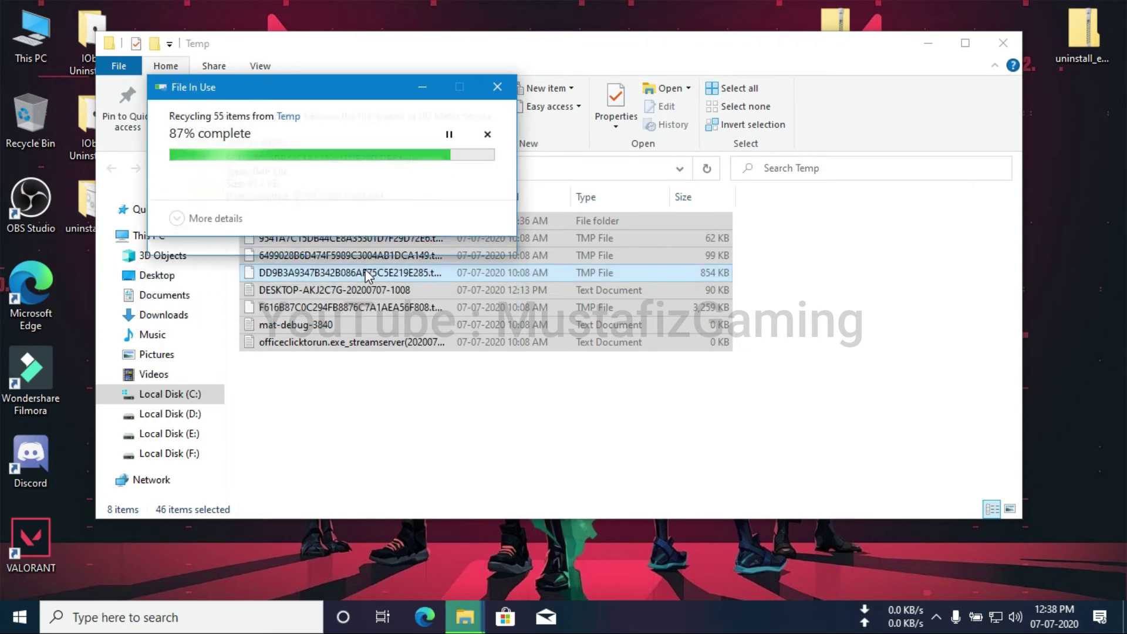
{"action": "left_click", "coordinate": [368, 261]}
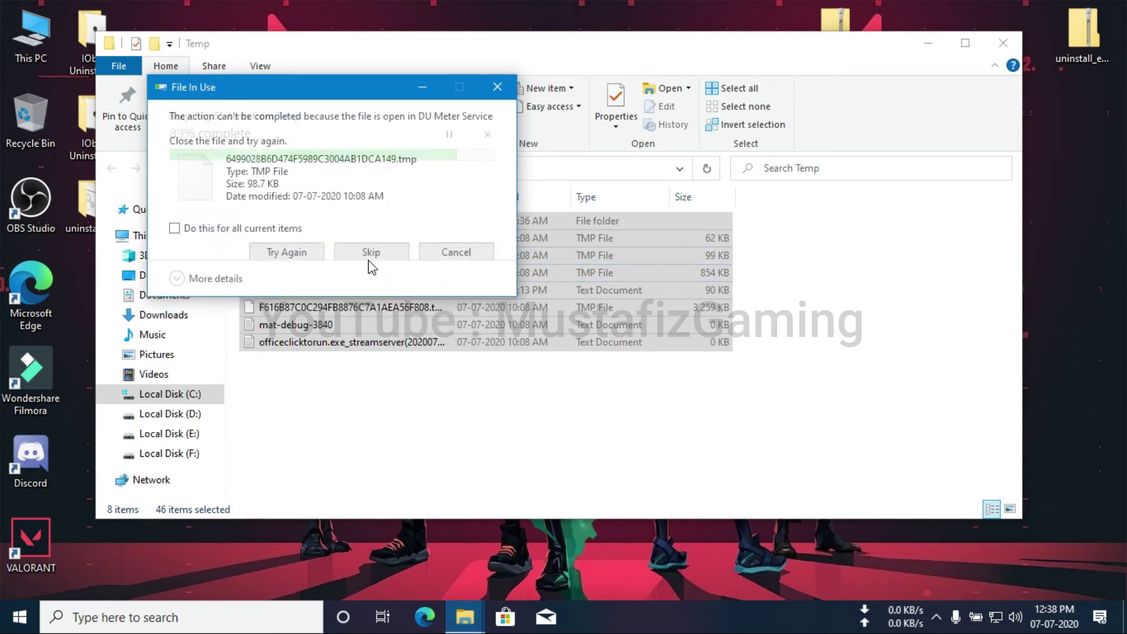
{"action": "left_click", "coordinate": [369, 261]}
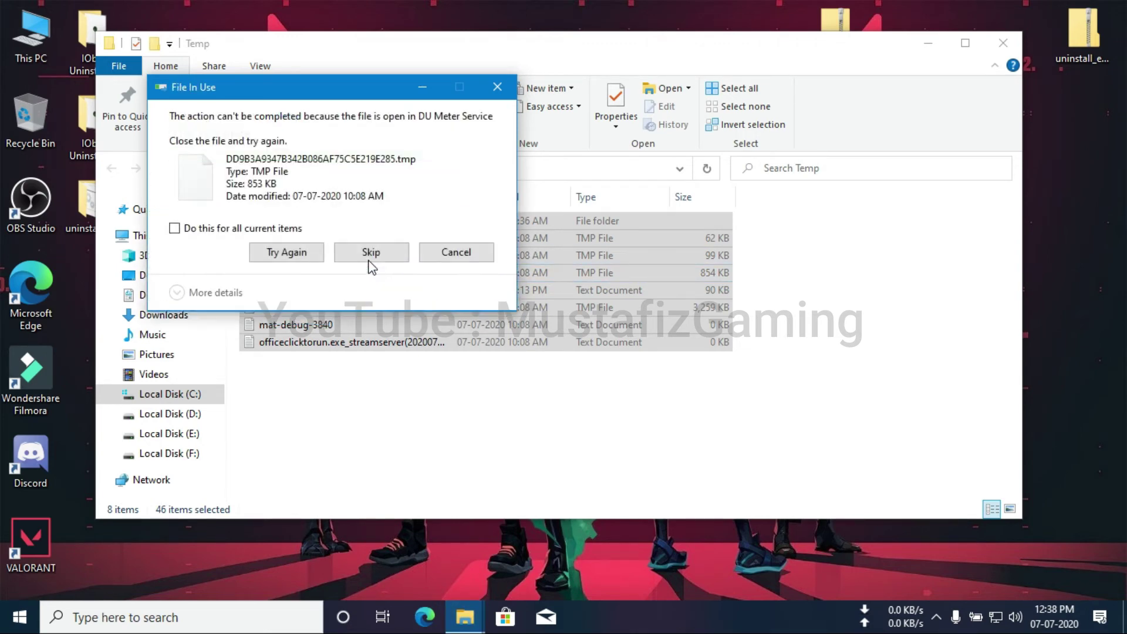
{"action": "left_click", "coordinate": [369, 261]}
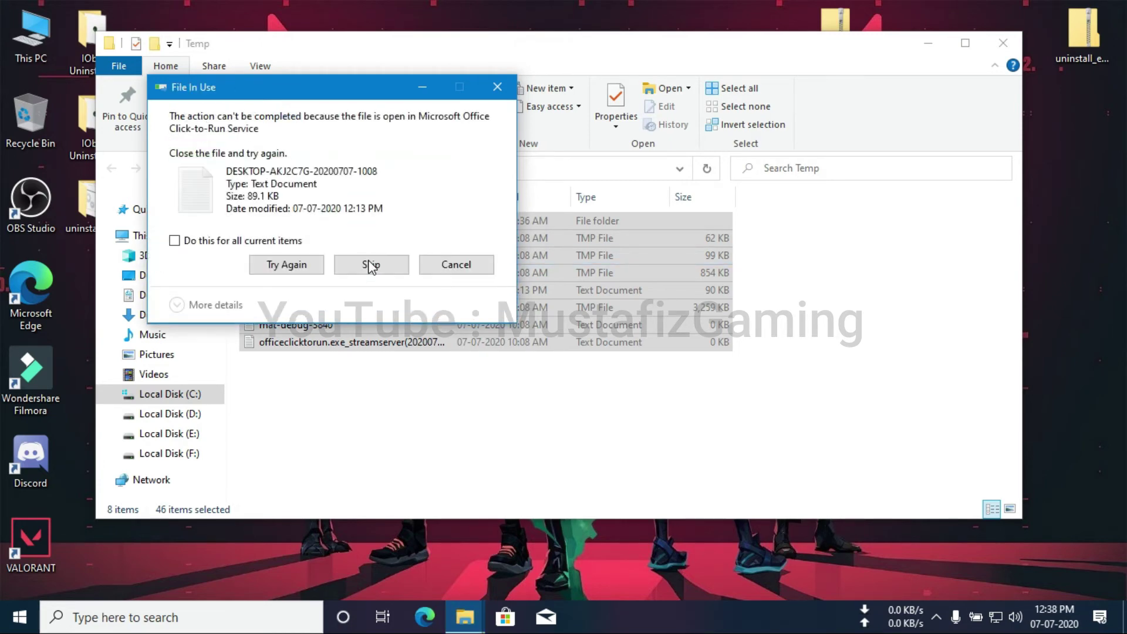
{"action": "left_click", "coordinate": [370, 265]}
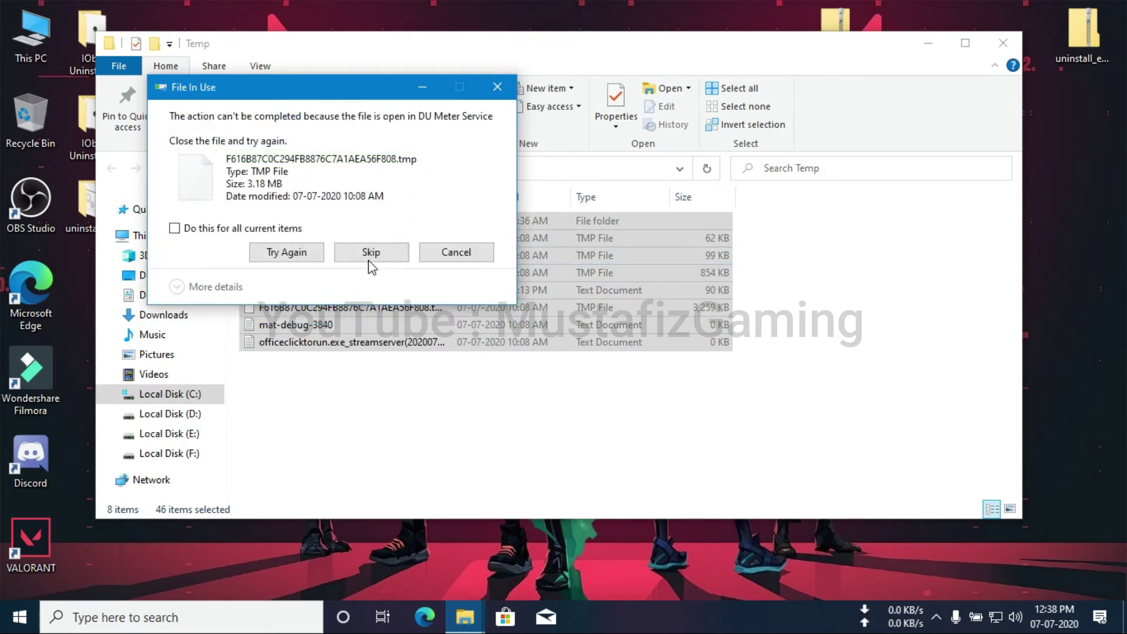
{"action": "left_click", "coordinate": [371, 266]}
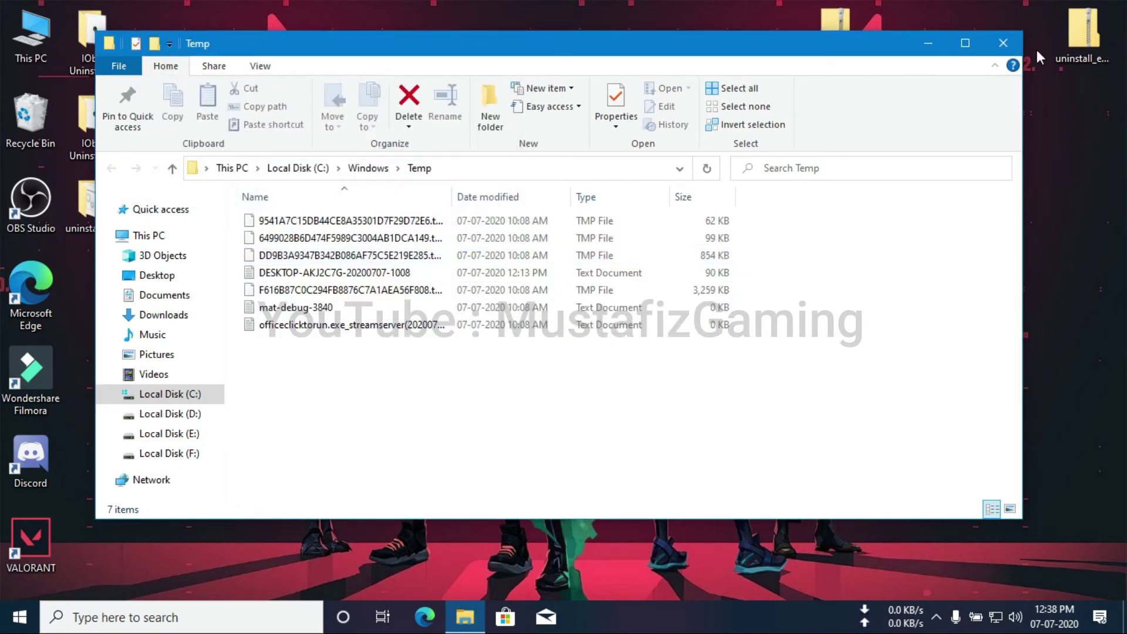
{"action": "left_click", "coordinate": [1019, 47]}
Open the user's local Temp folder by running %temp% from the Run dialog.
{"action": "left_click", "coordinate": [195, 615]}
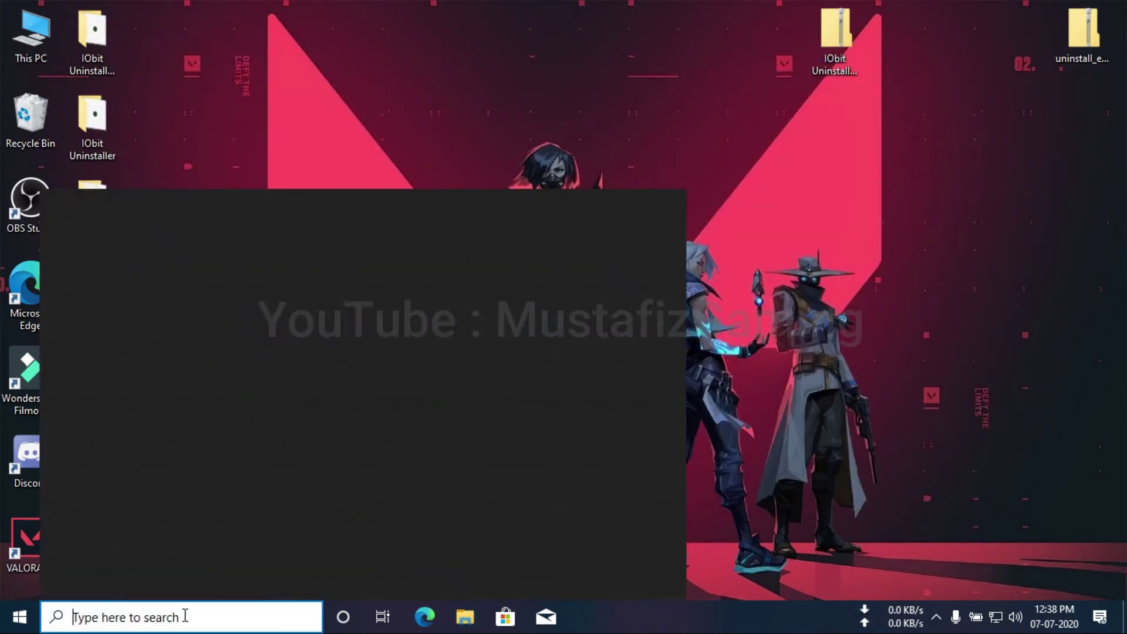
{"action": "type", "text": "ur"}
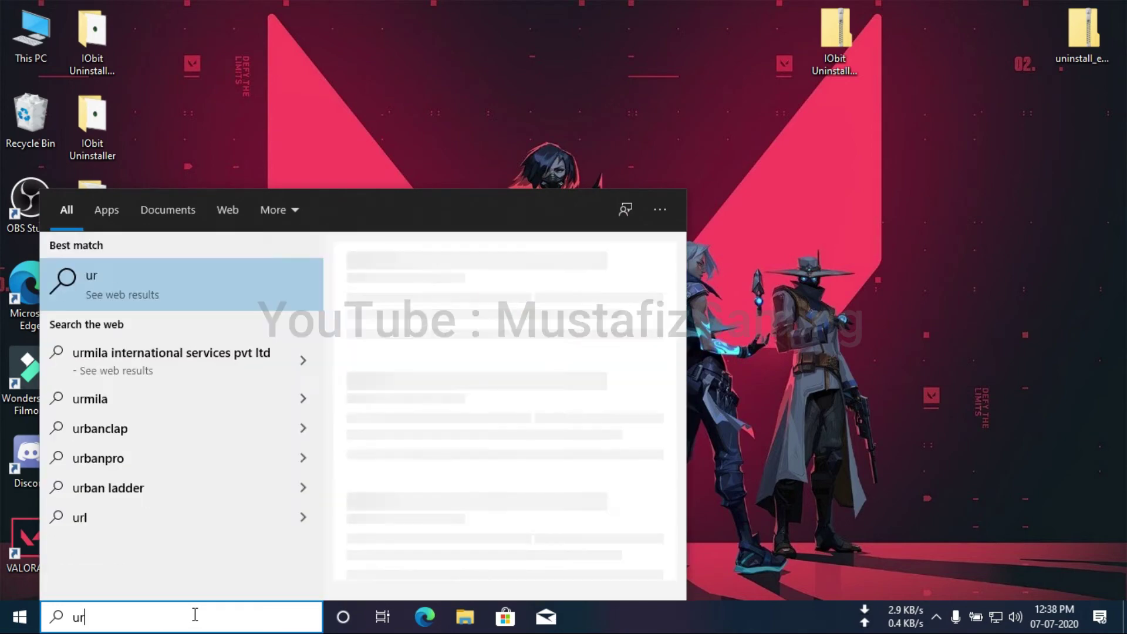
{"action": "key", "text": "BackSpace"}
{"action": "type", "text": "run"}
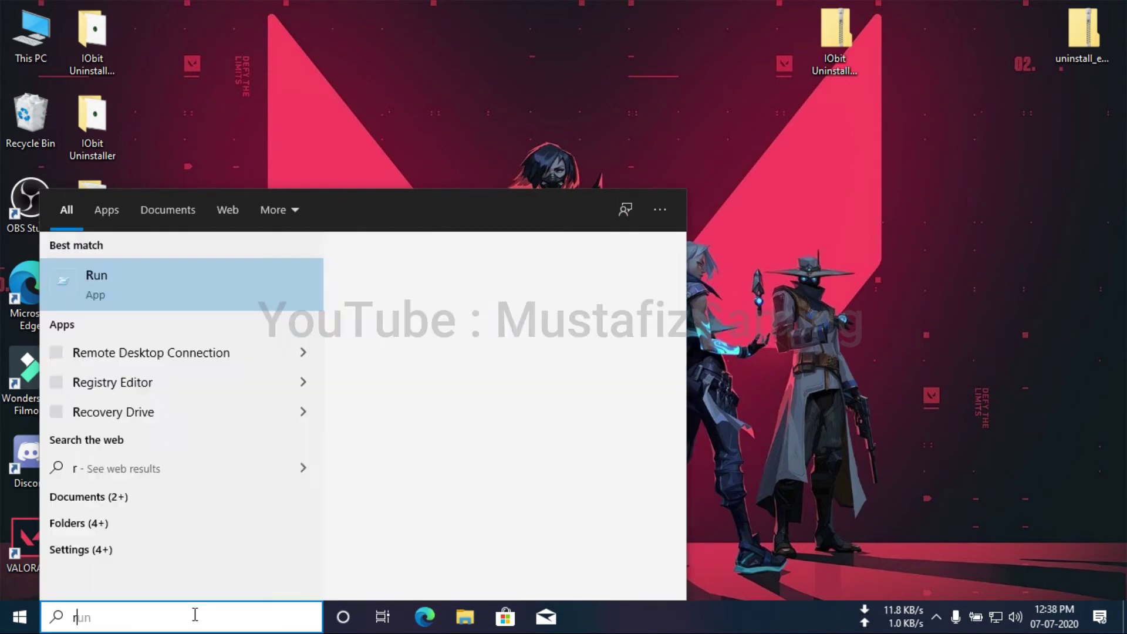
{"action": "key", "text": "Return"}
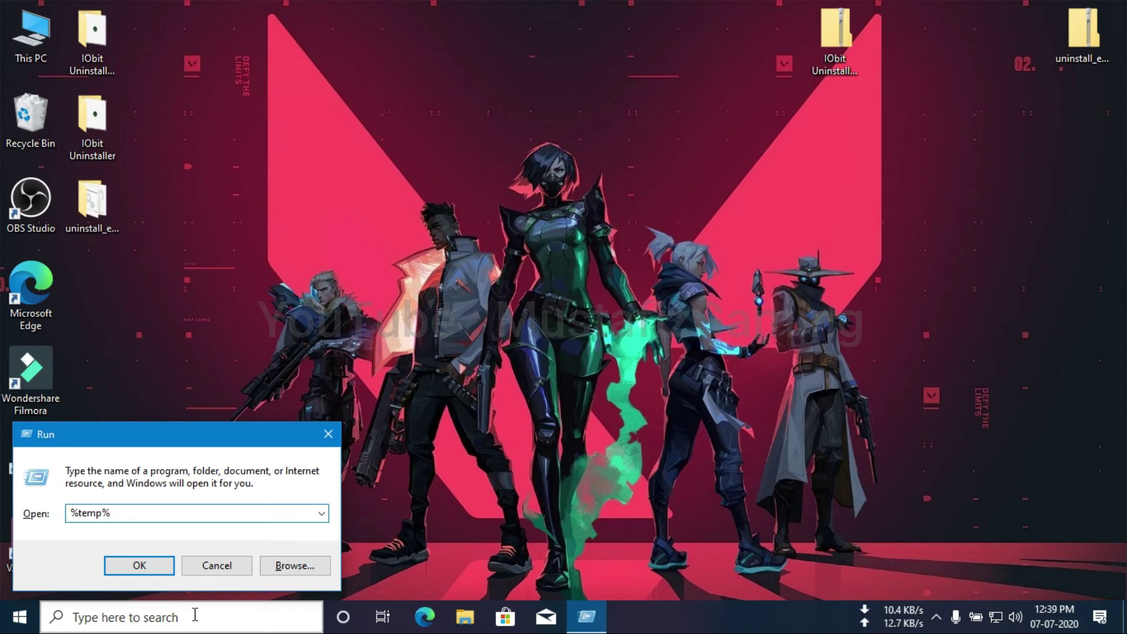
{"action": "key", "text": "Return"}
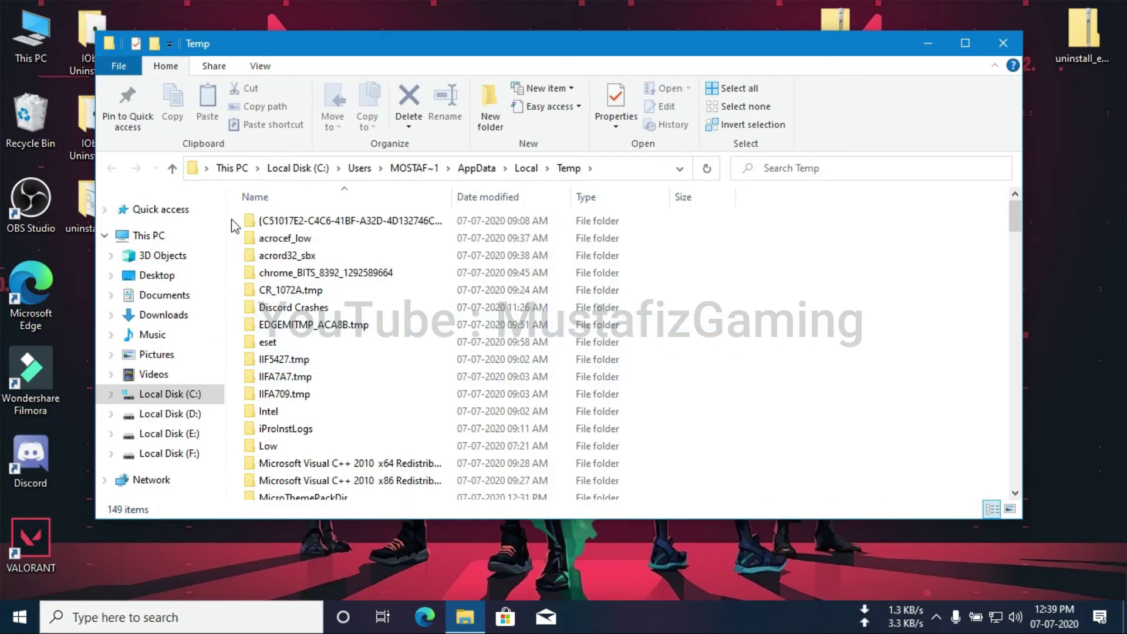
Delete all items in the local Temp folder, granting administrator permission for all current items and skipping files in use.
{"action": "left_click_drag", "start_coordinate": [239, 223], "coordinate": [394, 512]}
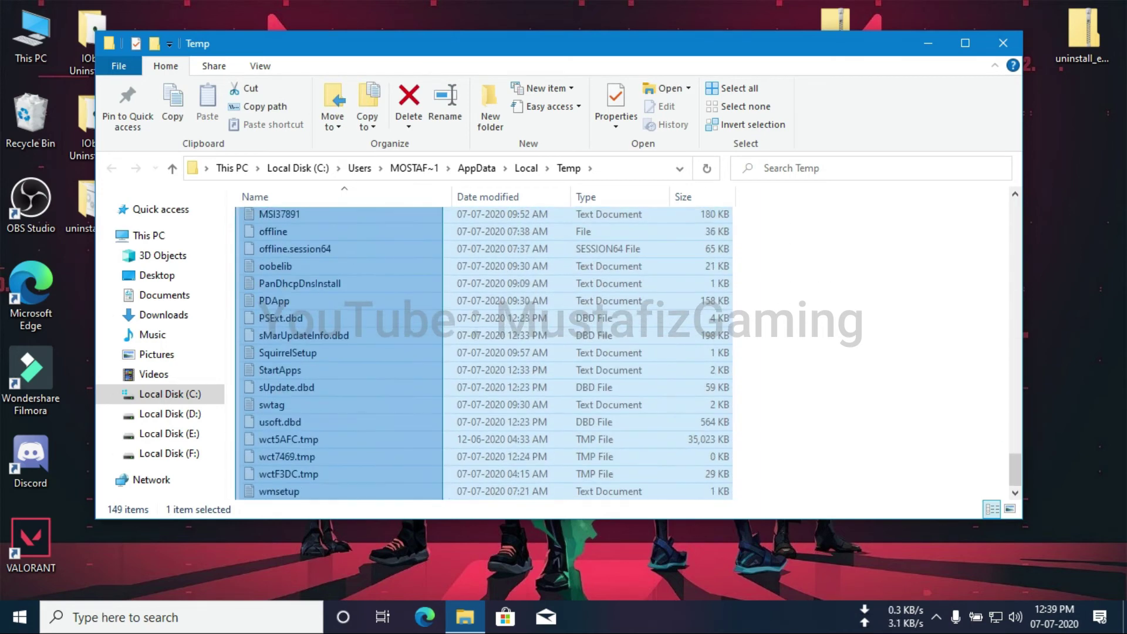
{"action": "right_click", "coordinate": [269, 248]}
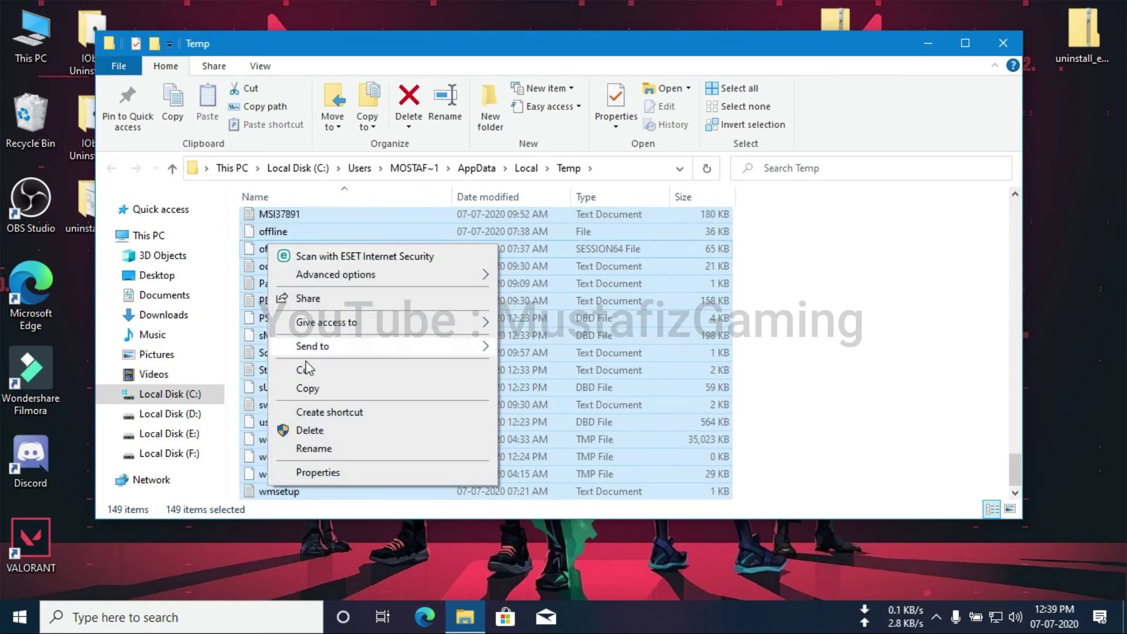
{"action": "left_click", "coordinate": [316, 424]}
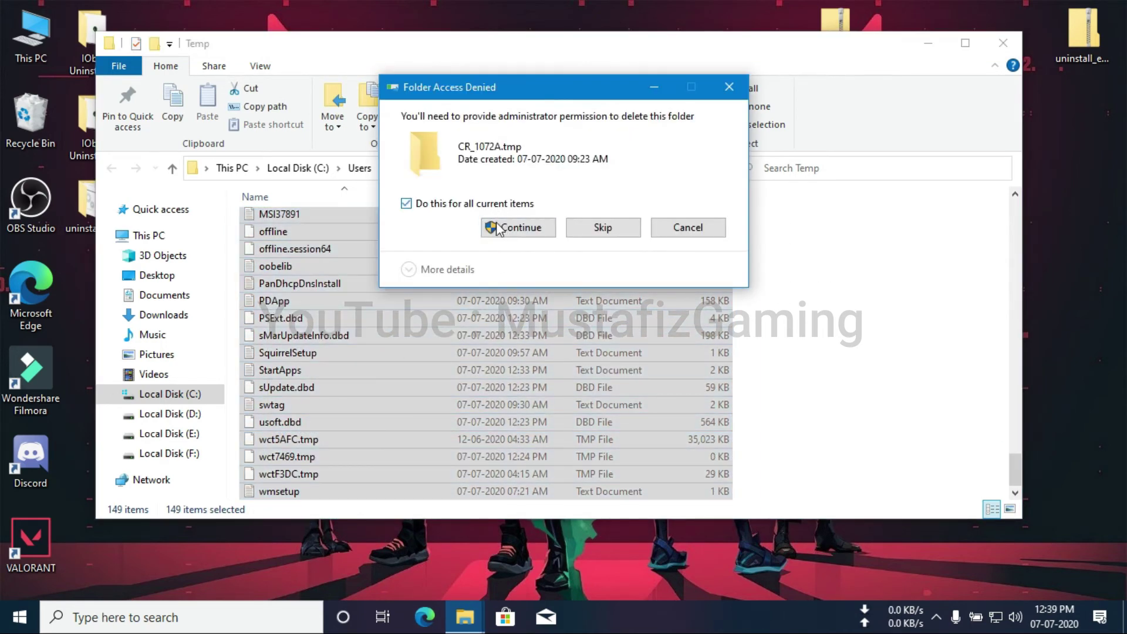
{"action": "left_click", "coordinate": [498, 228]}
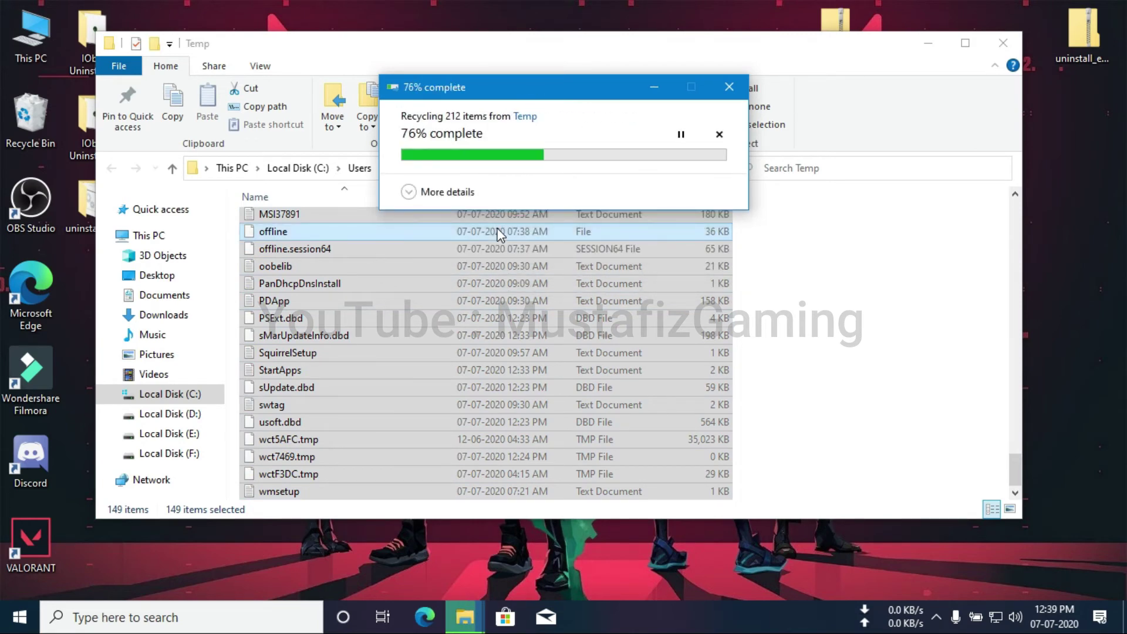
{"action": "left_click", "coordinate": [590, 263]}
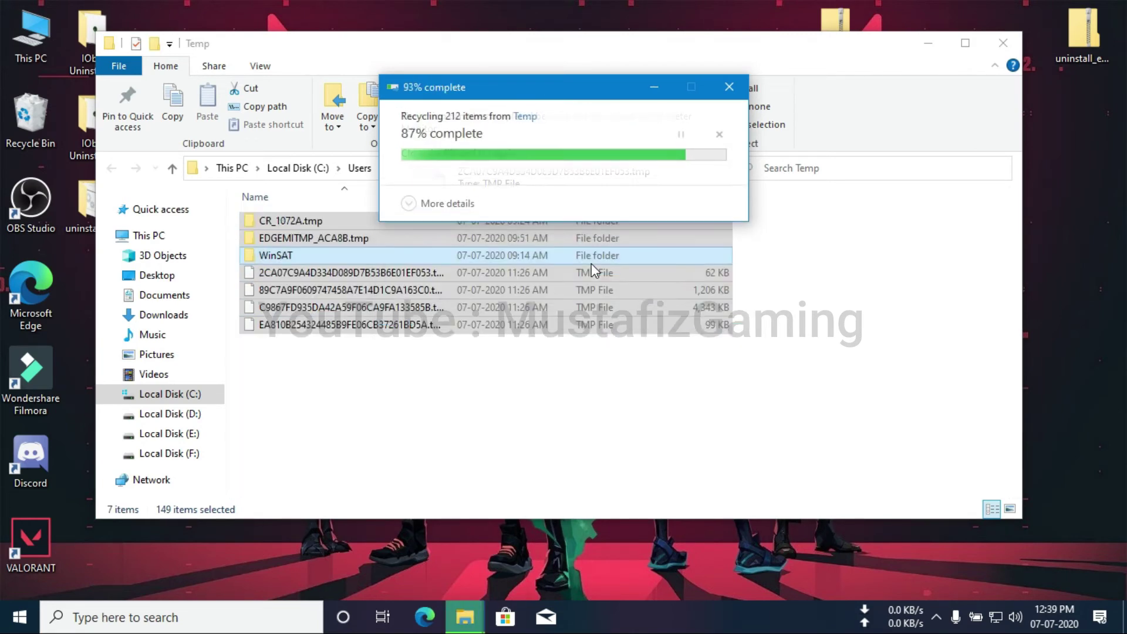
{"action": "left_click", "coordinate": [591, 262]}
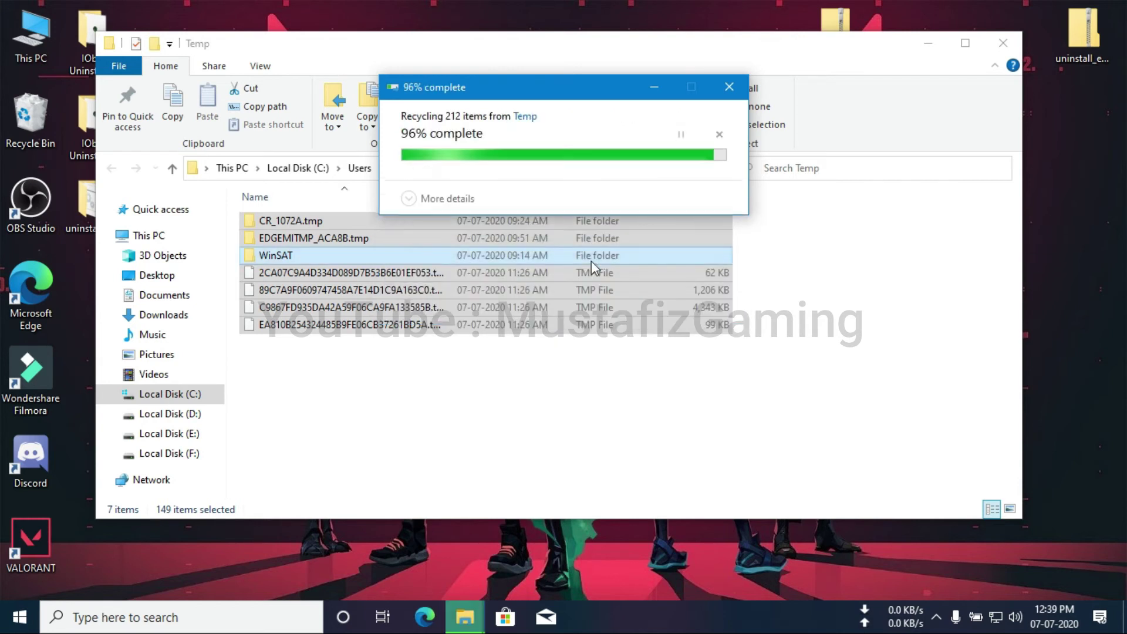
{"action": "left_click", "coordinate": [590, 262]}
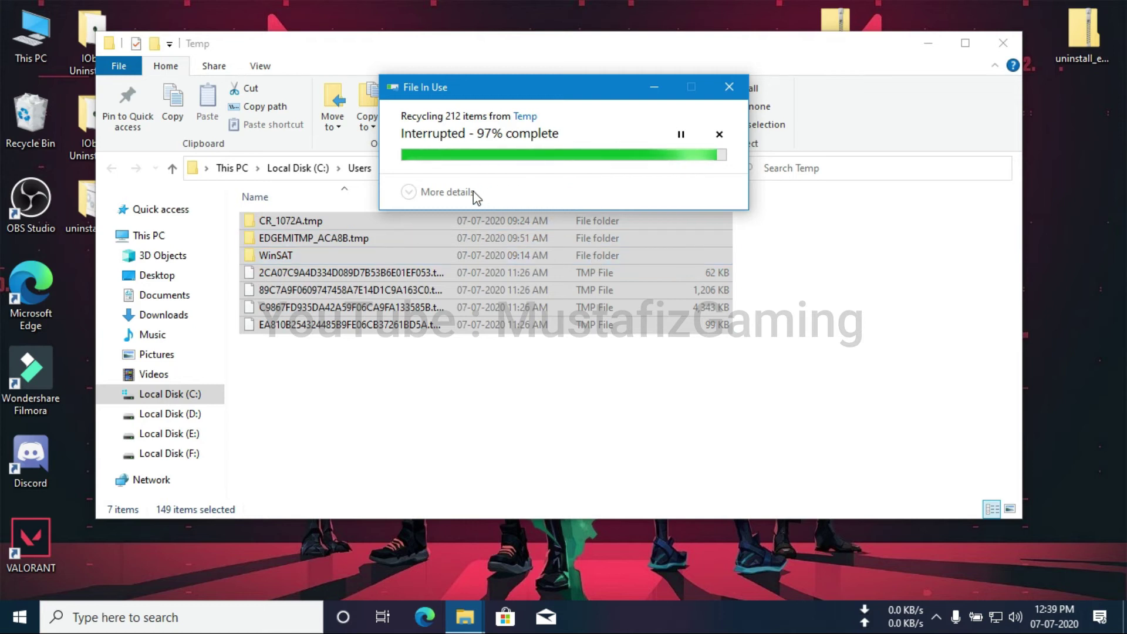
Cancel the interrupted deletion of the remaining files and close the Temp folder window.
{"action": "left_click_drag", "start_coordinate": [524, 91], "coordinate": [631, 92]}
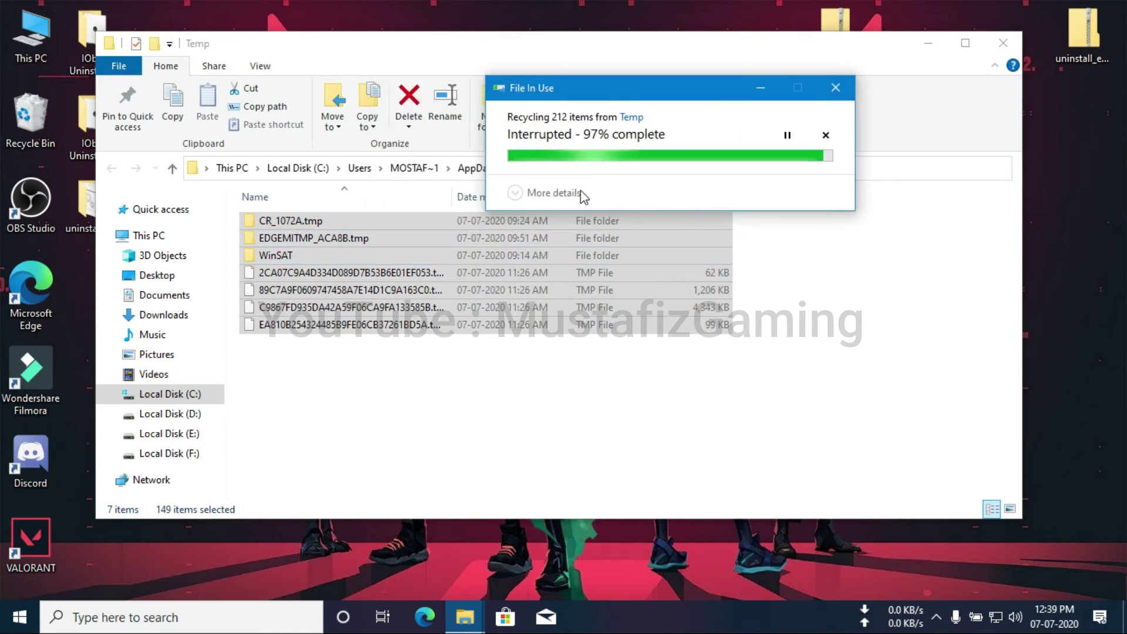
{"action": "right_click", "coordinate": [639, 2]}
{"action": "left_click", "coordinate": [655, 50]}
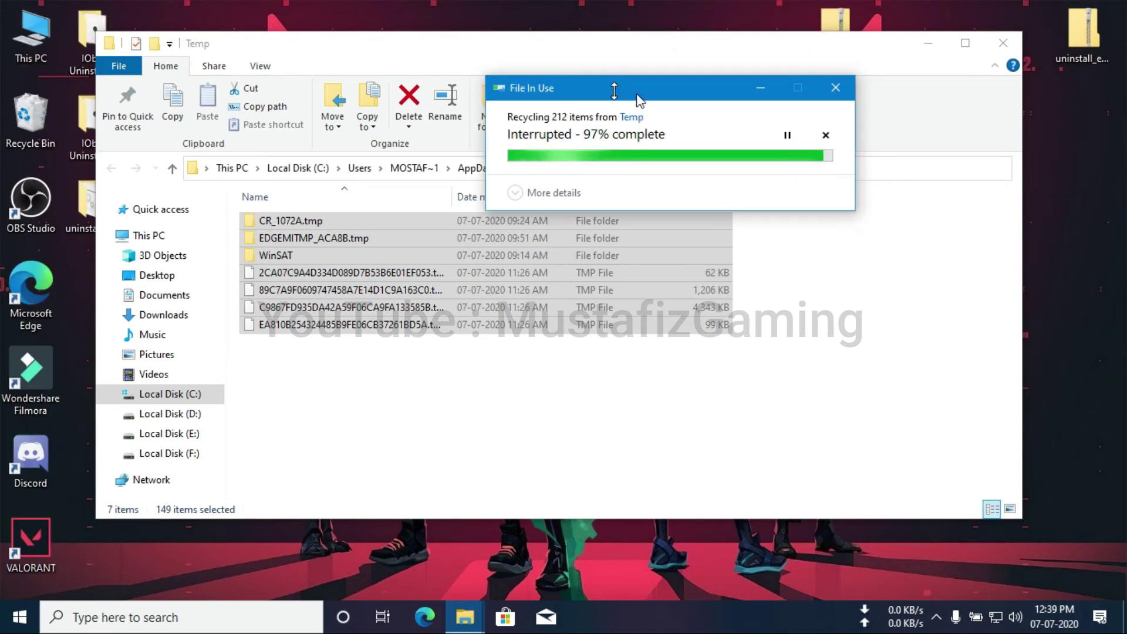
{"action": "left_click", "coordinate": [766, 93]}
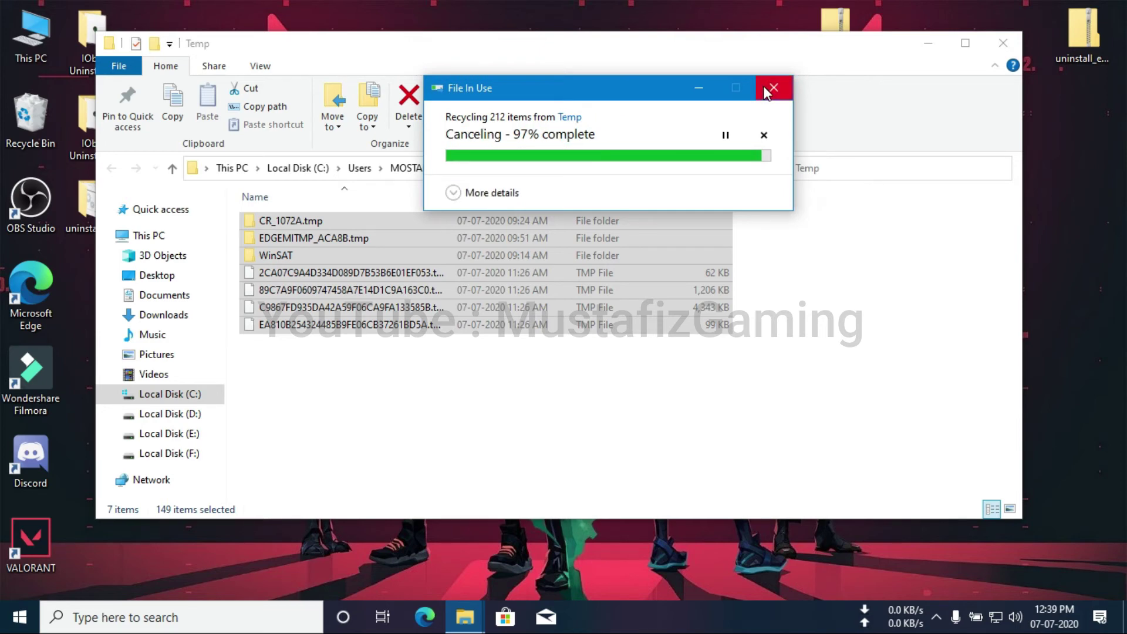
{"action": "left_click", "coordinate": [322, 401]}
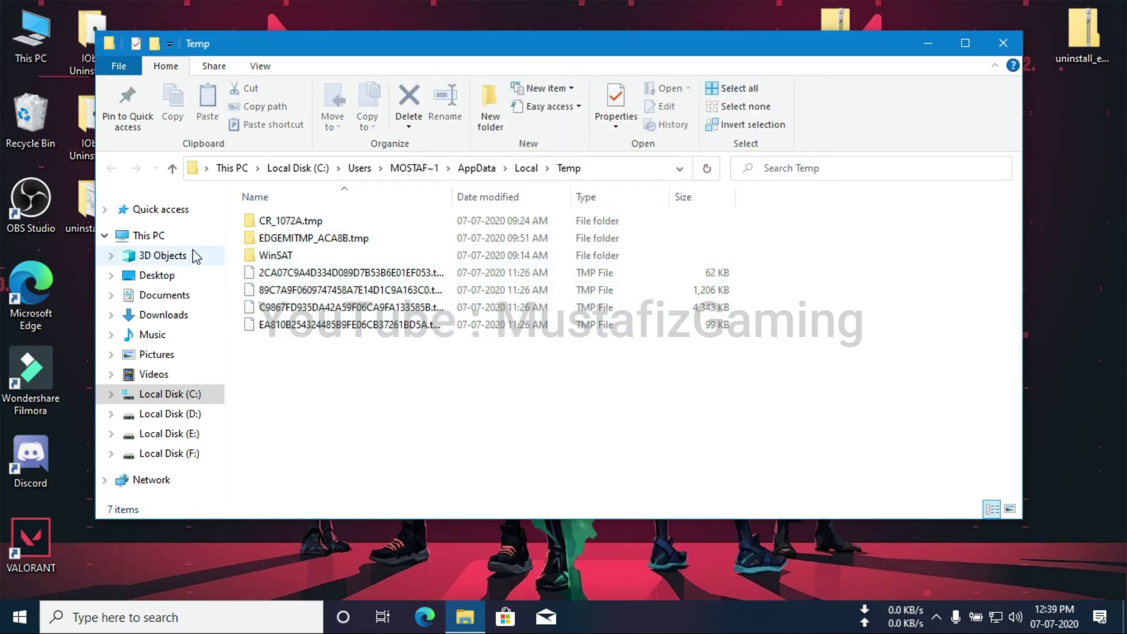
{"action": "left_click", "coordinate": [1019, 41]}
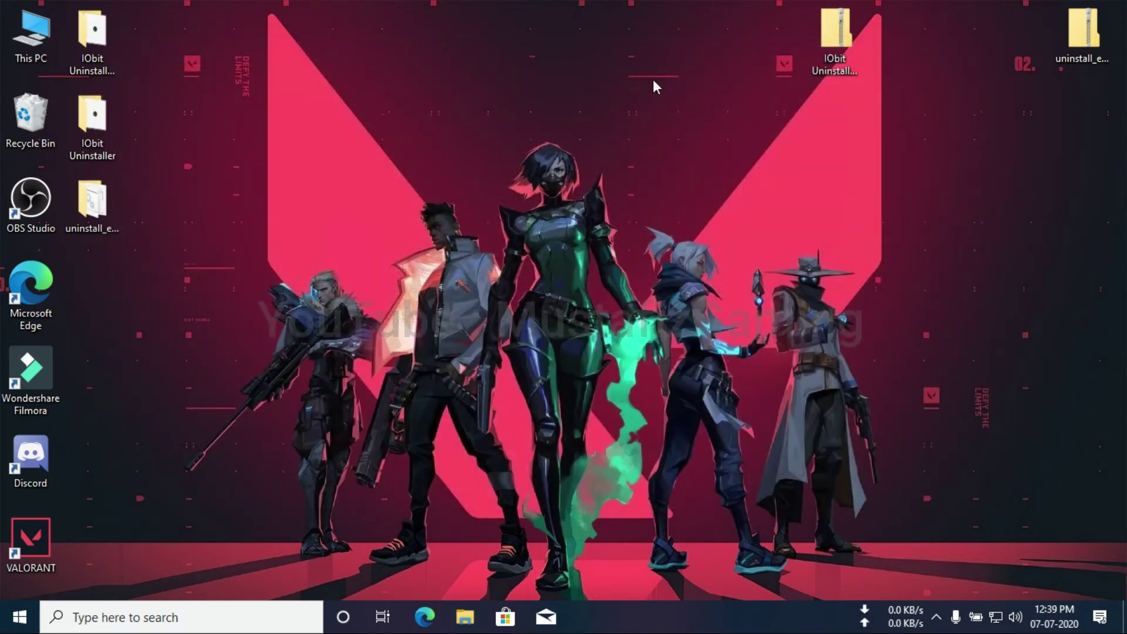
Empty the Recycle Bin permanently, granting administrator permission for the protected items, and refresh the desktop.
{"action": "right_click", "coordinate": [27, 118]}
{"action": "left_click", "coordinate": [81, 145]}
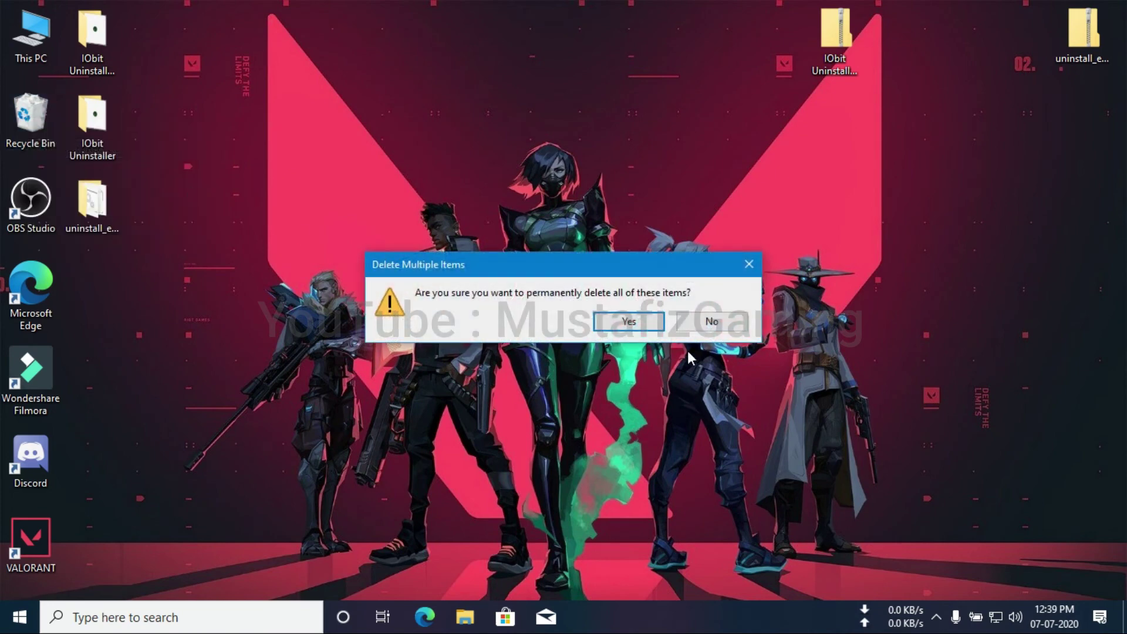
{"action": "left_click", "coordinate": [663, 324]}
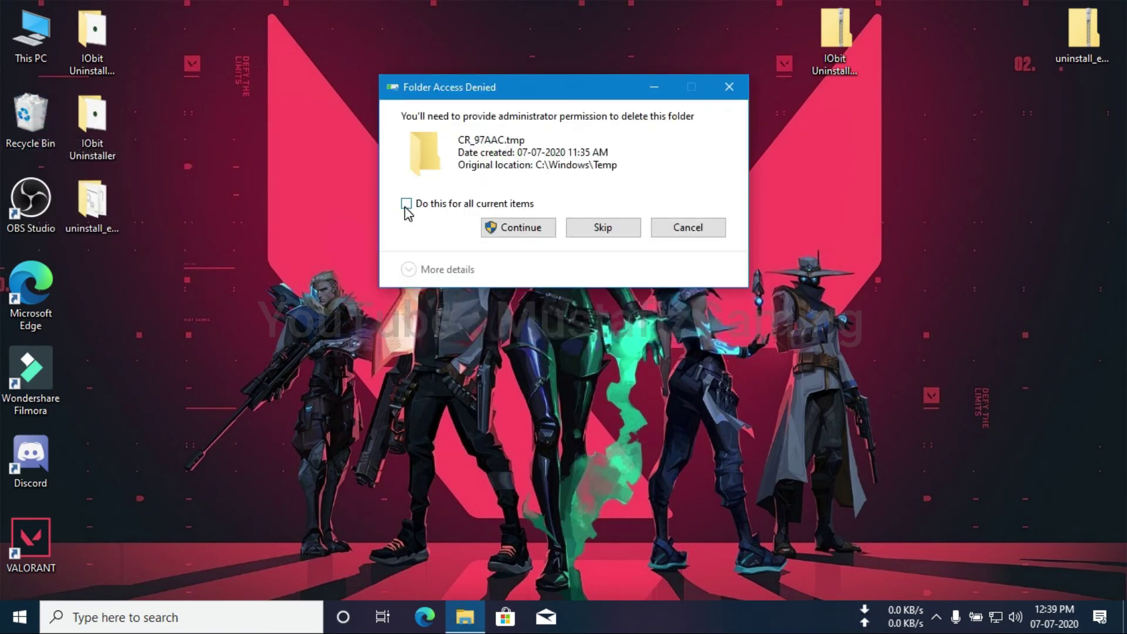
{"action": "left_click", "coordinate": [508, 228]}
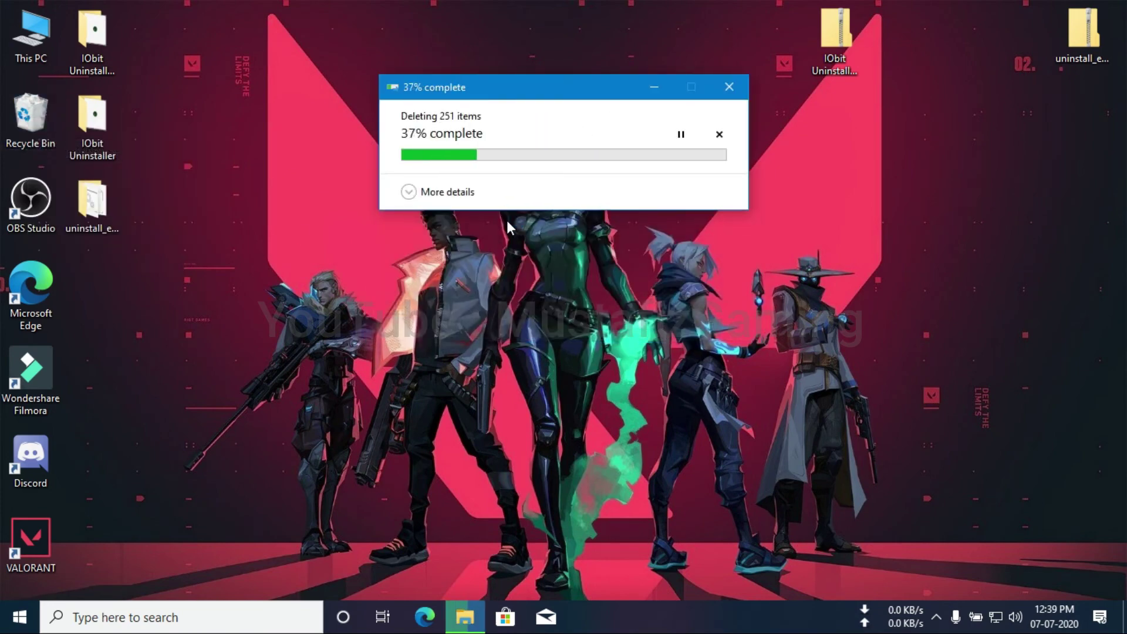
{"action": "right_click", "coordinate": [450, 174]}
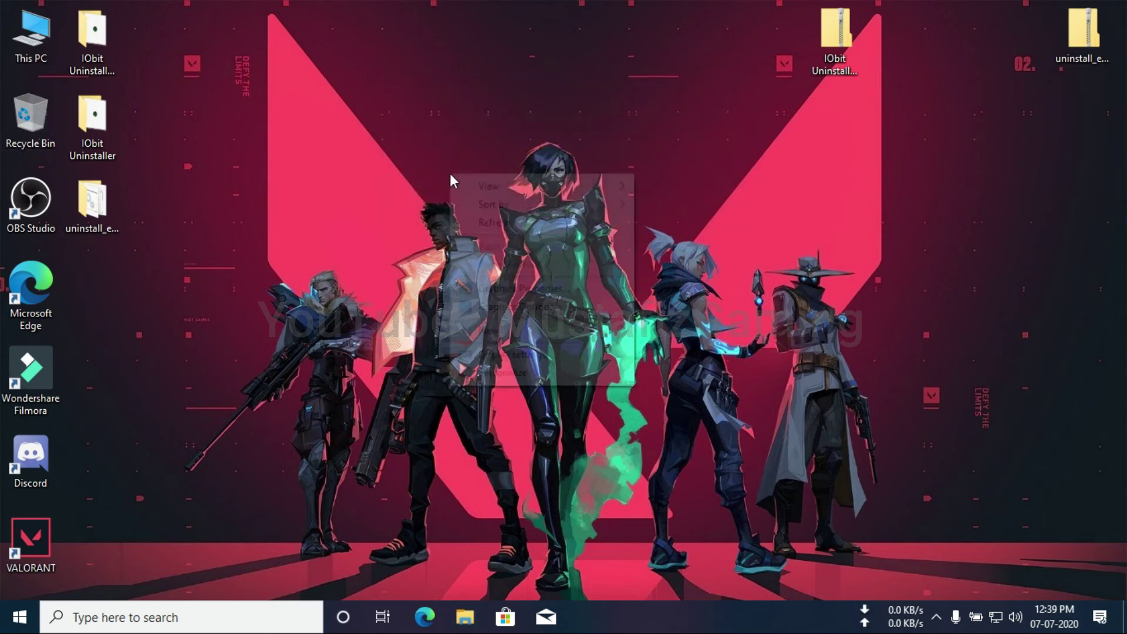
{"action": "left_click", "coordinate": [492, 222]}
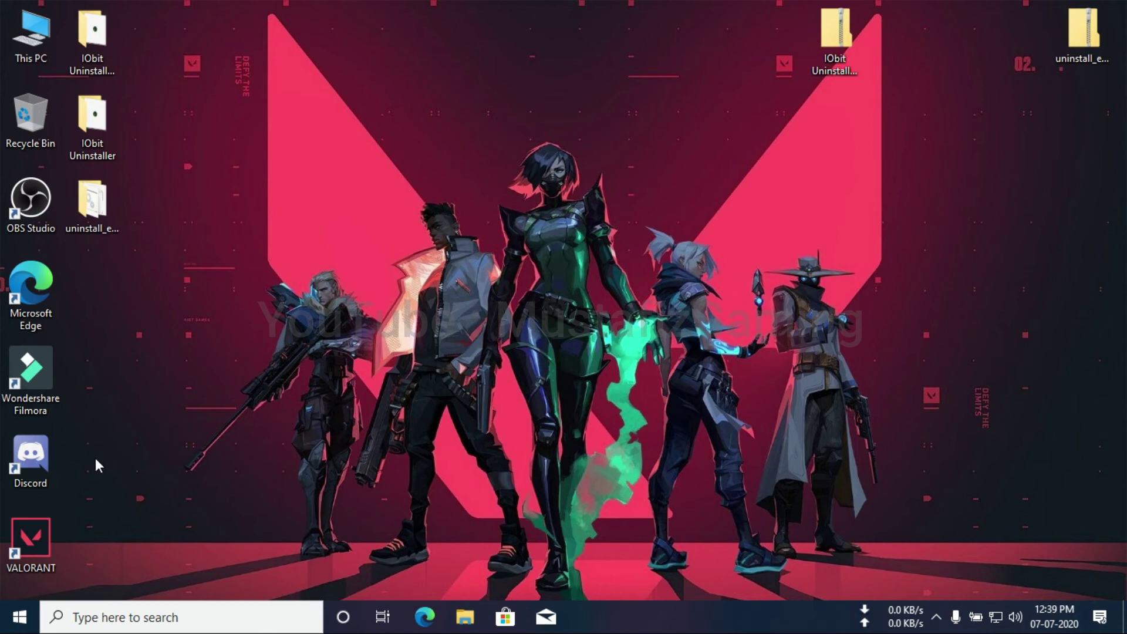
Open the power options for restarting the PC.
{"action": "left_click", "coordinate": [20, 617]}
{"action": "left_click", "coordinate": [20, 581]}
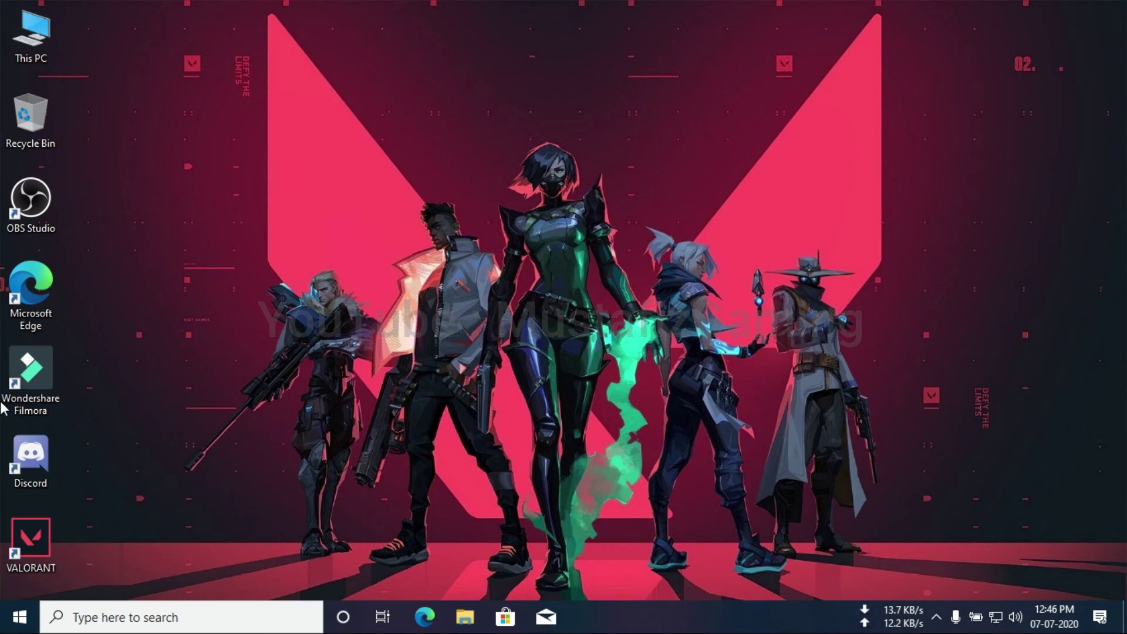
Toggle Game Mode in the Windows Gaming settings and close Settings.
{"action": "left_click", "coordinate": [20, 617]}
{"action": "left_click", "coordinate": [13, 540]}
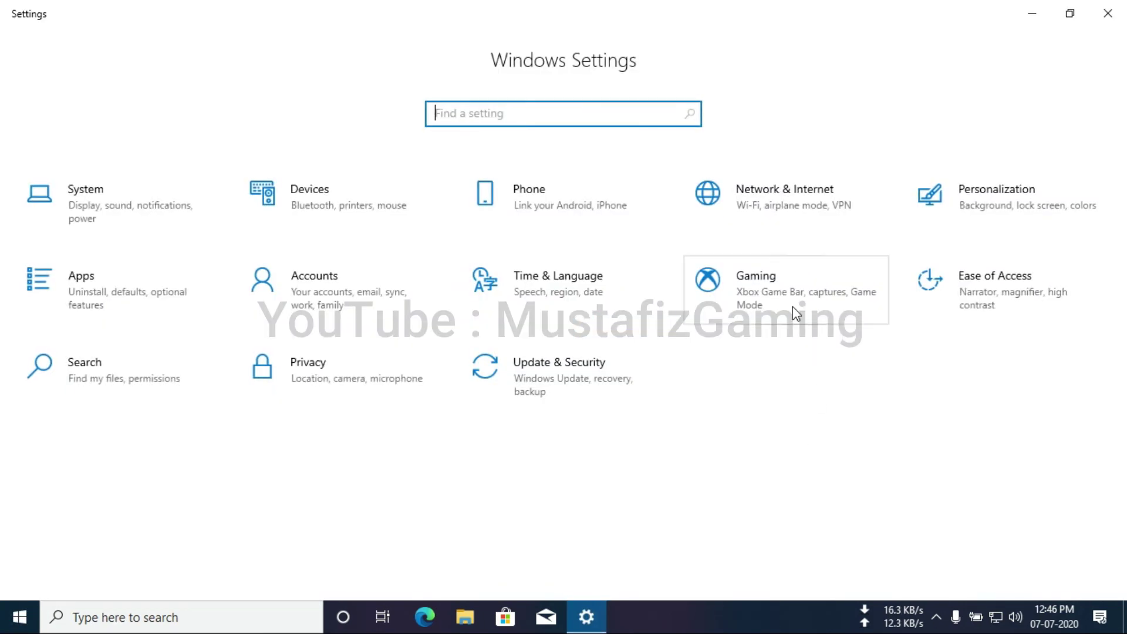
{"action": "left_click", "coordinate": [793, 307]}
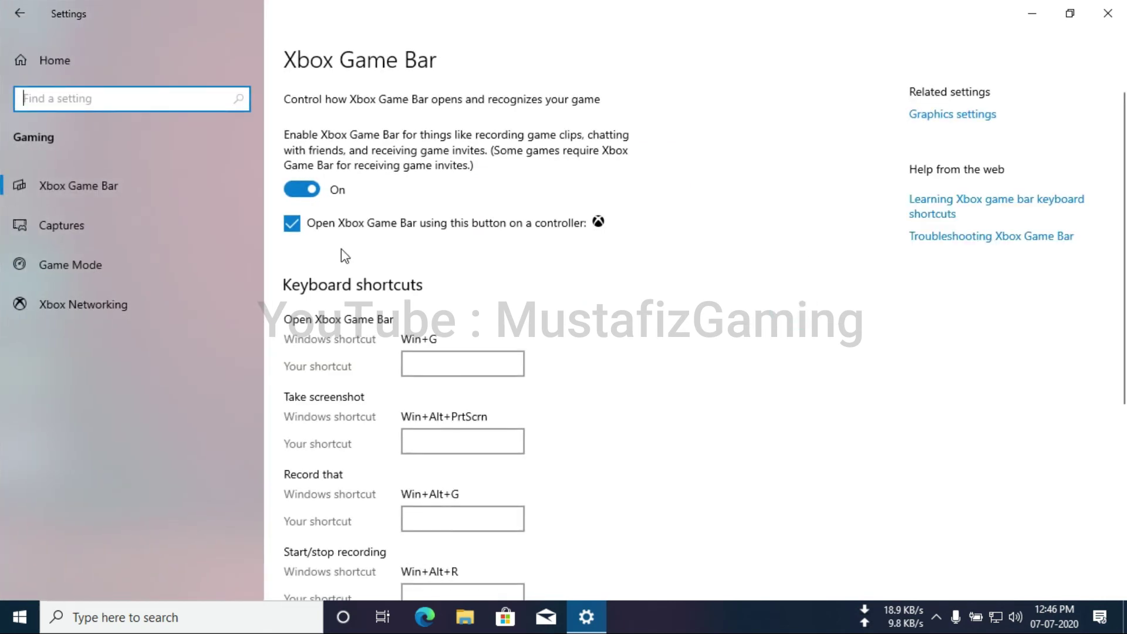
{"action": "left_click", "coordinate": [138, 263]}
{"action": "left_click", "coordinate": [329, 161]}
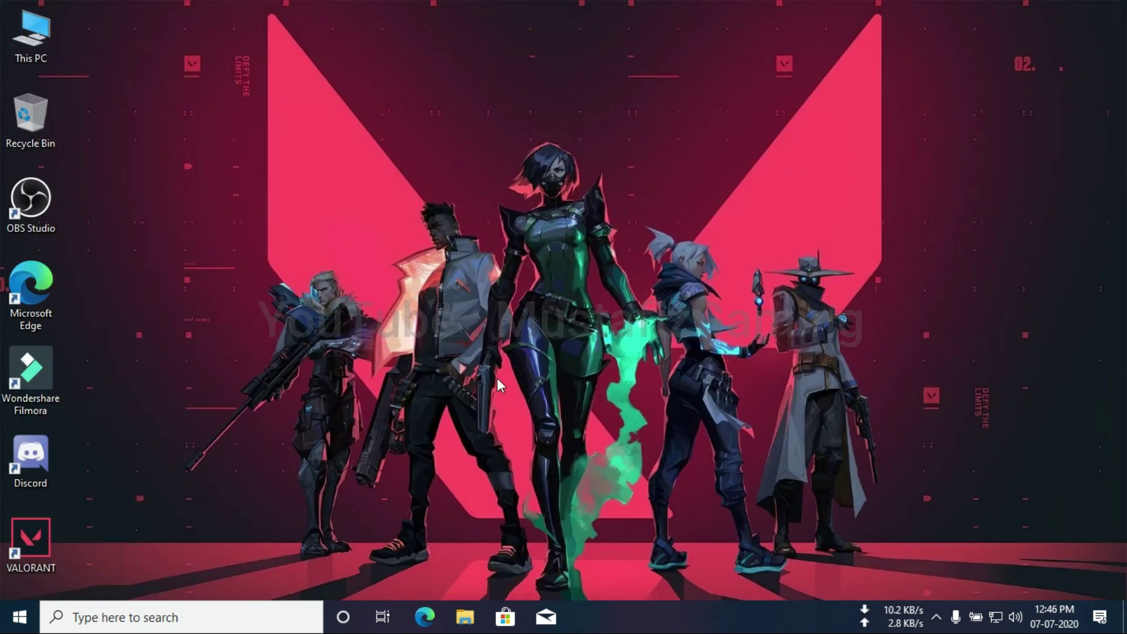
Launch VALORANT and open its in-game settings.
{"action": "double_click", "coordinate": [24, 531]}
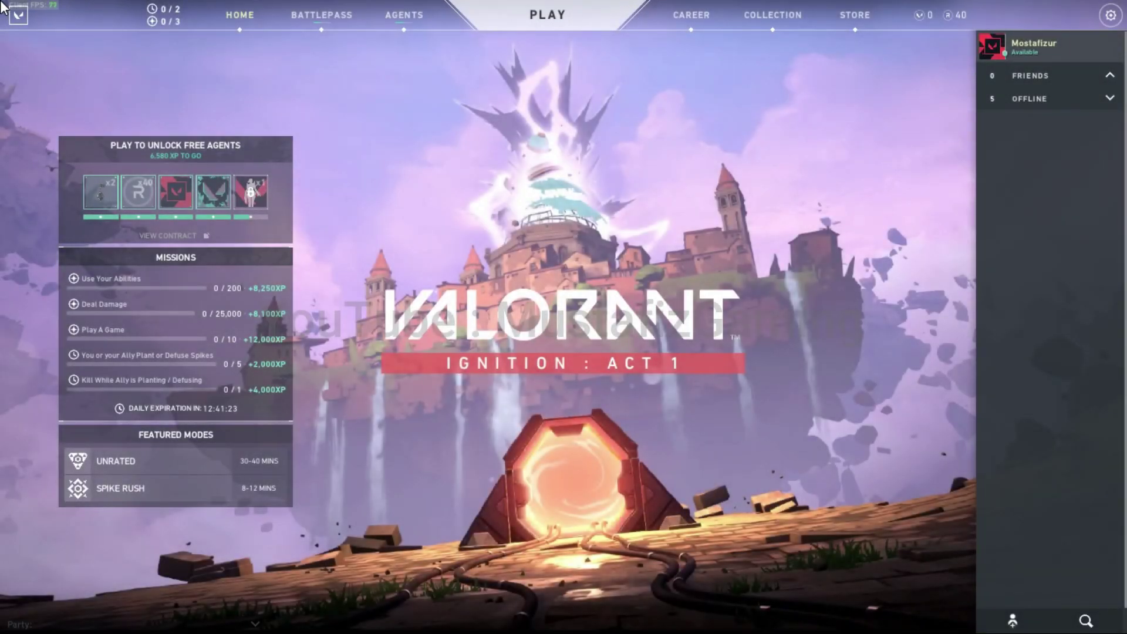
{"action": "left_click", "coordinate": [1111, 16]}
{"action": "left_click", "coordinate": [567, 253]}
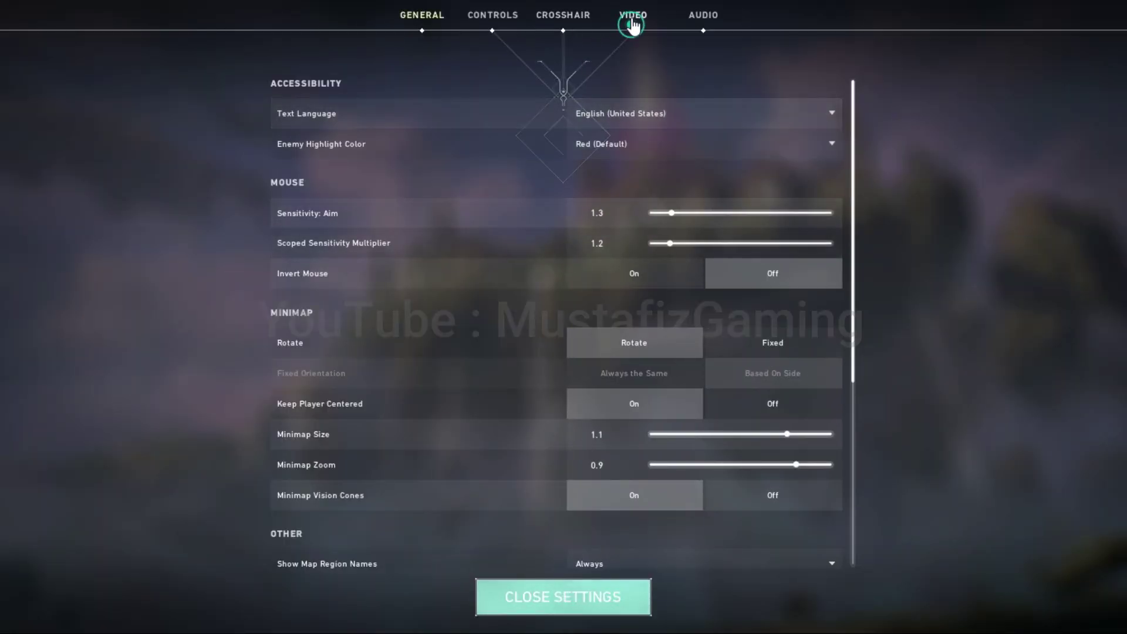
Set the video display mode to Windowed Fullscreen and the aspect ratio method to Fill, keeping the new display settings.
{"action": "left_click", "coordinate": [633, 24]}
{"action": "left_click", "coordinate": [664, 122]}
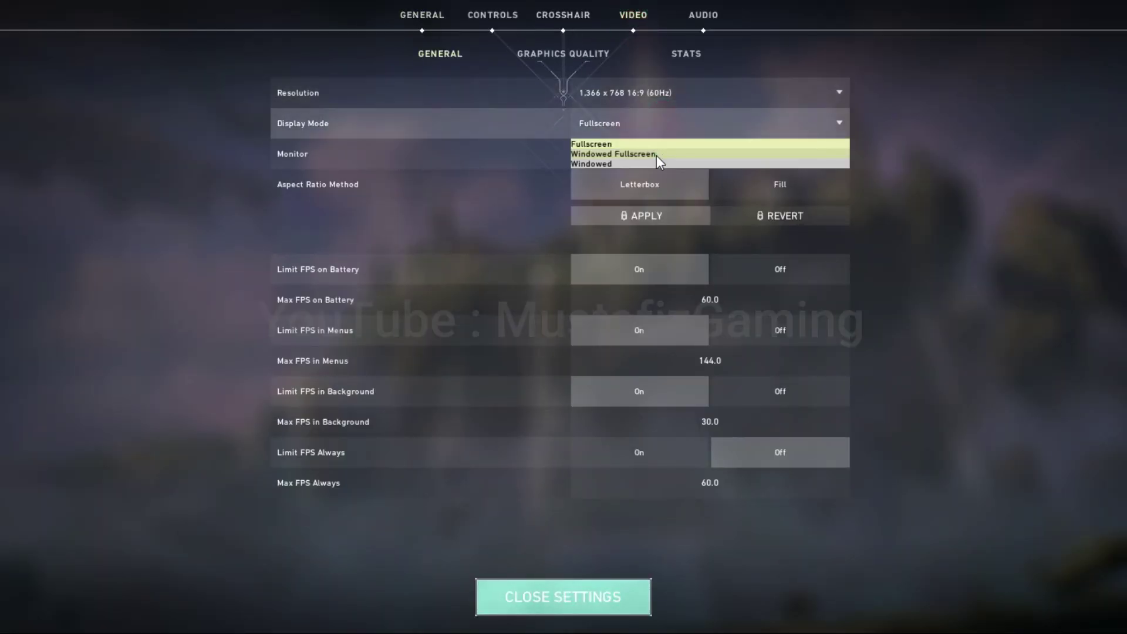
{"action": "left_click", "coordinate": [657, 154]}
{"action": "left_click", "coordinate": [778, 187]}
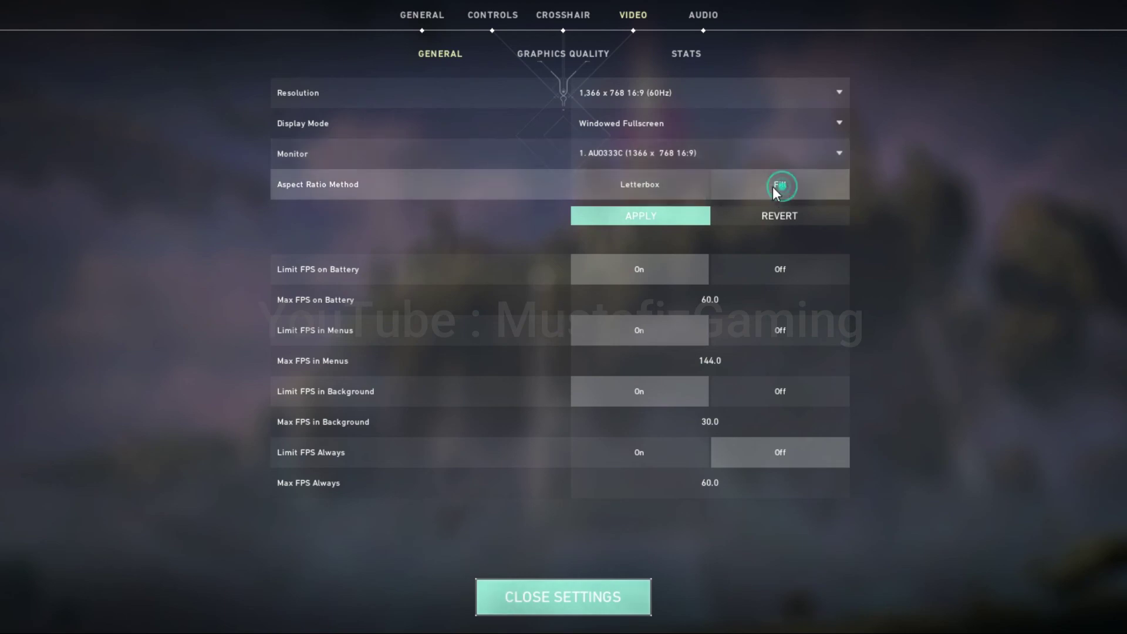
{"action": "left_click", "coordinate": [640, 215]}
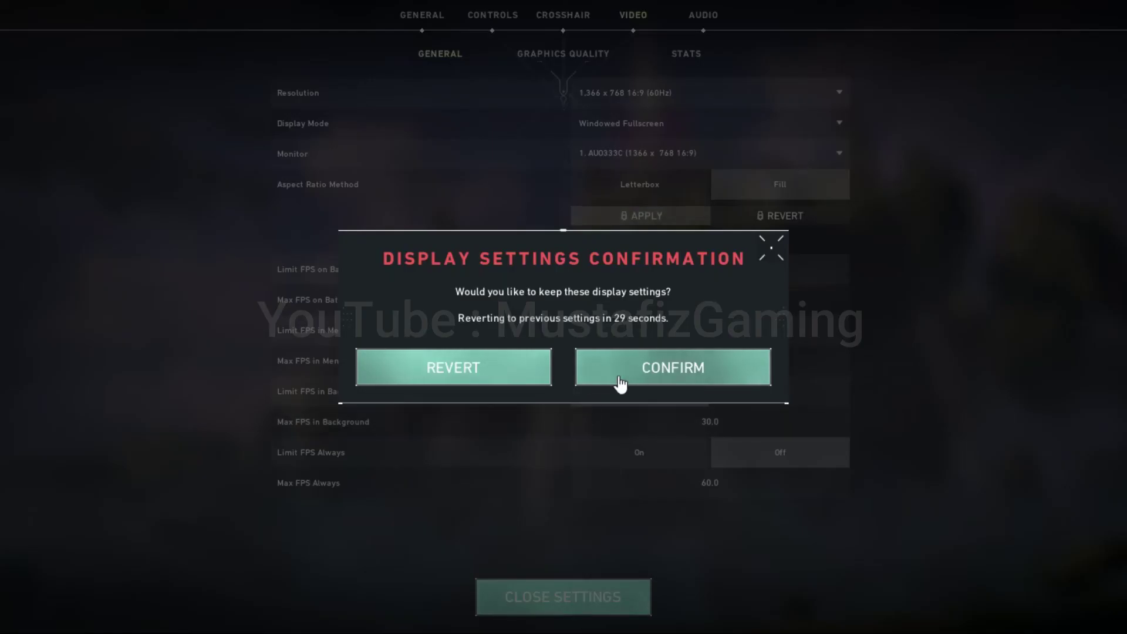
{"action": "left_click", "coordinate": [640, 371]}
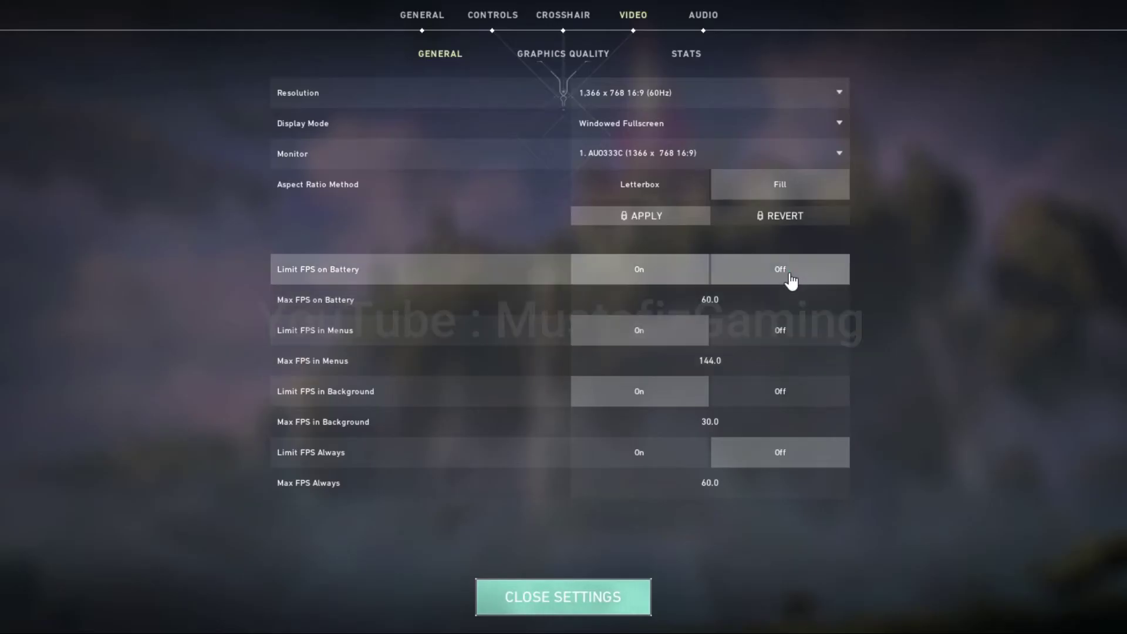
Turn off the FPS limits on battery, in menus and in background.
{"action": "left_click", "coordinate": [790, 276]}
{"action": "left_click", "coordinate": [787, 327]}
{"action": "left_click", "coordinate": [788, 390]}
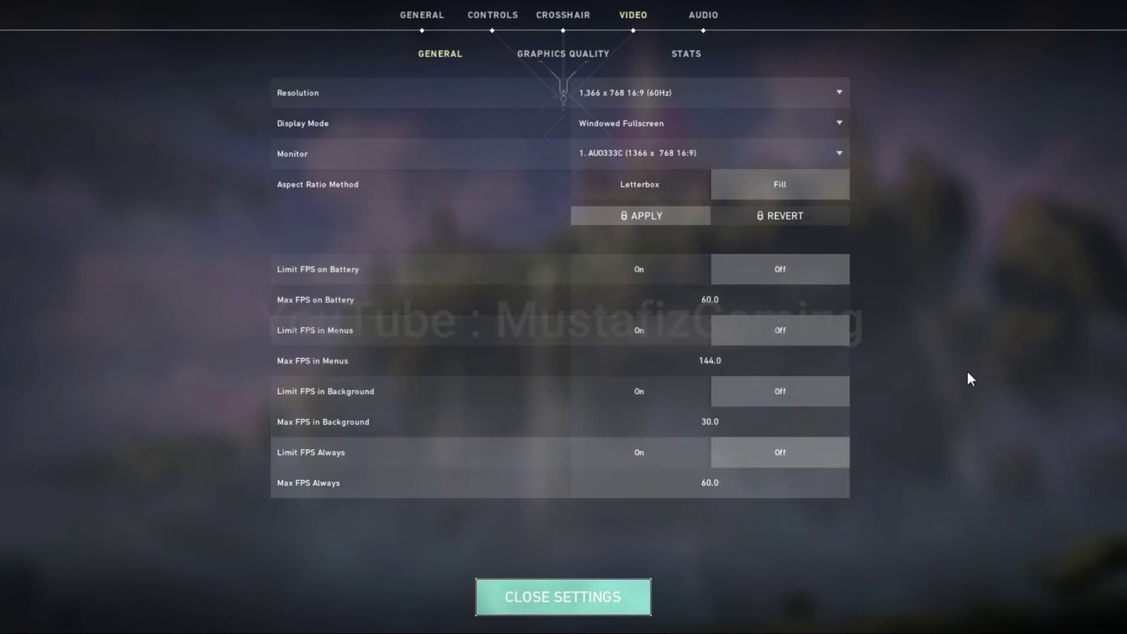
In the graphics quality settings, turn Bloom off, keep Anti-Aliasing at None and Anisotropic Filtering at 1x, and close the settings.
{"action": "left_click", "coordinate": [601, 61]}
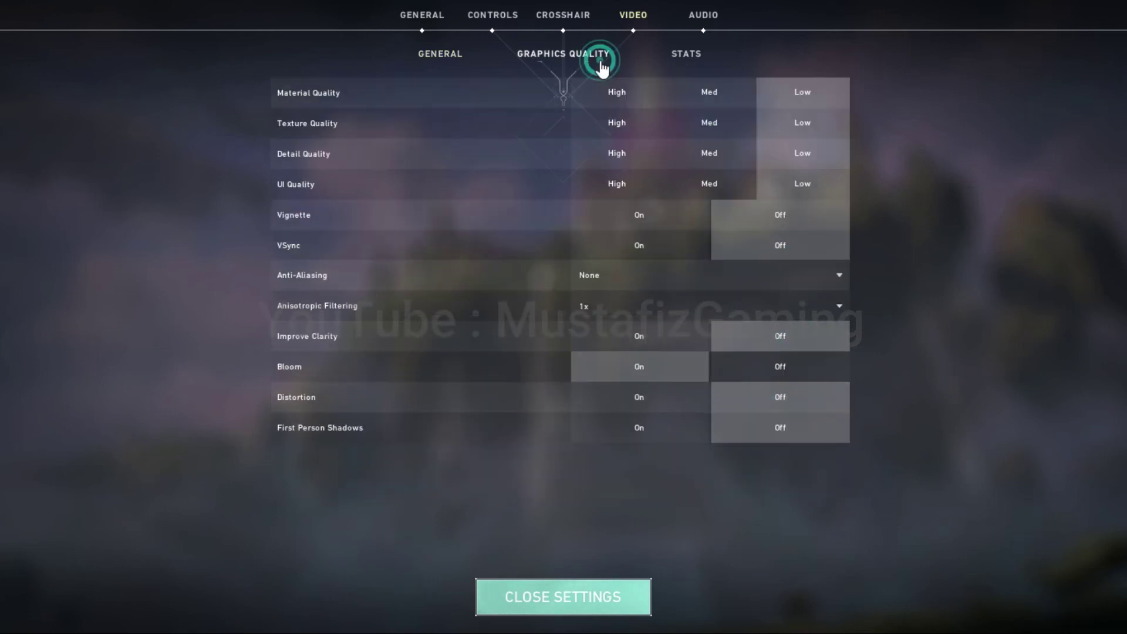
{"action": "left_click", "coordinate": [800, 370]}
{"action": "left_click", "coordinate": [754, 278]}
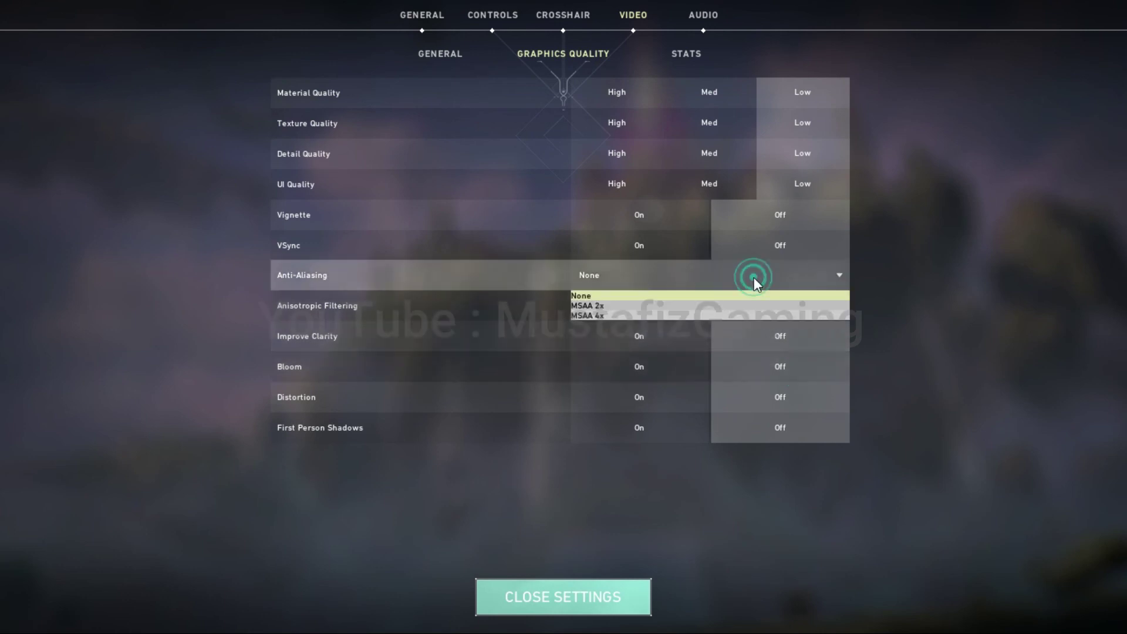
{"action": "left_click", "coordinate": [711, 297]}
{"action": "left_click", "coordinate": [754, 305]}
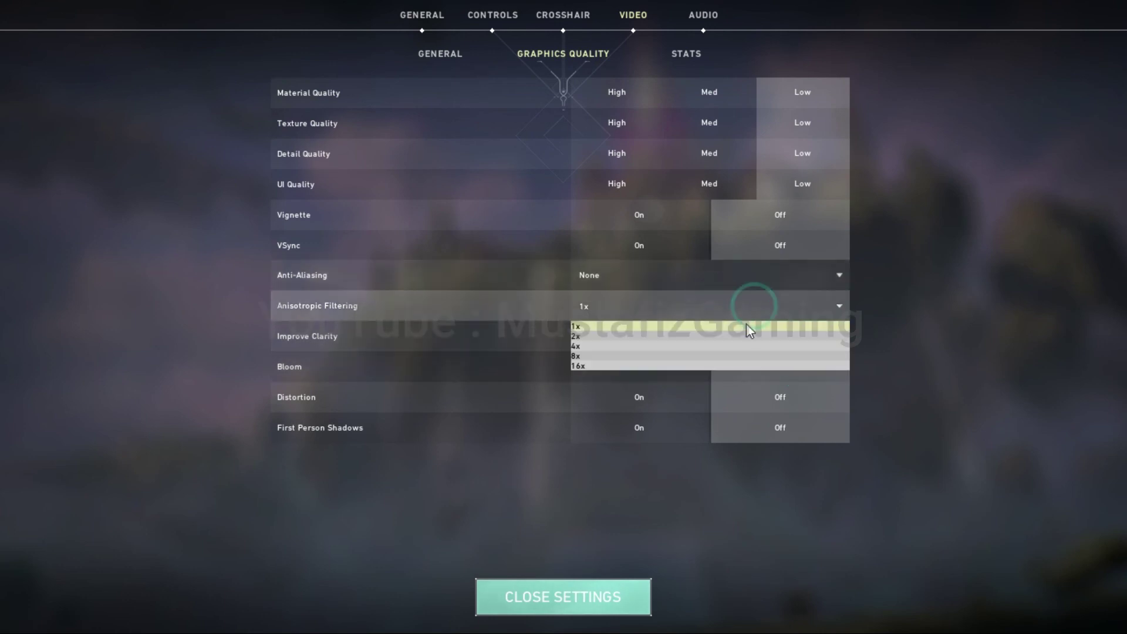
{"action": "left_click", "coordinate": [747, 326]}
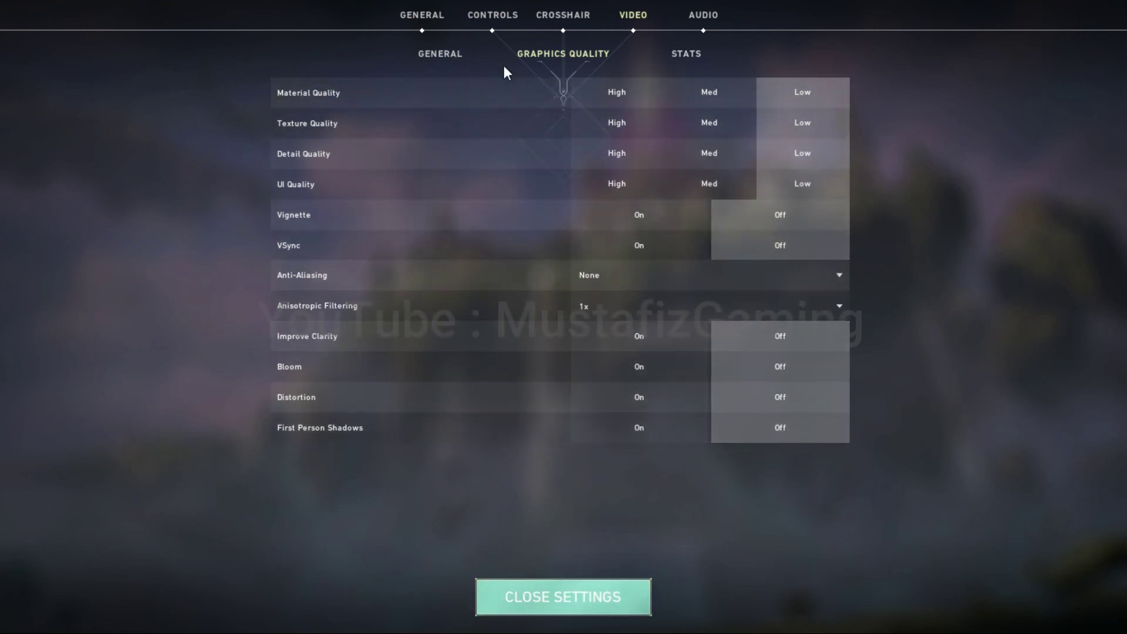
{"action": "left_click", "coordinate": [539, 595]}
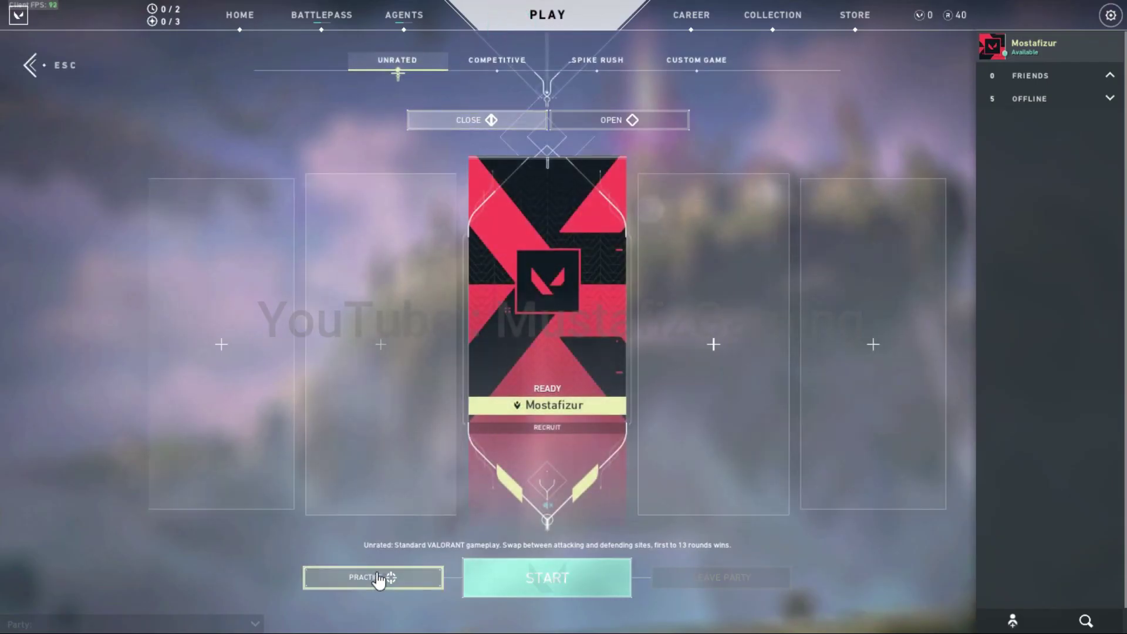
Enter the practice range and play as the agent Phoenix.
{"action": "left_click", "coordinate": [377, 570]}
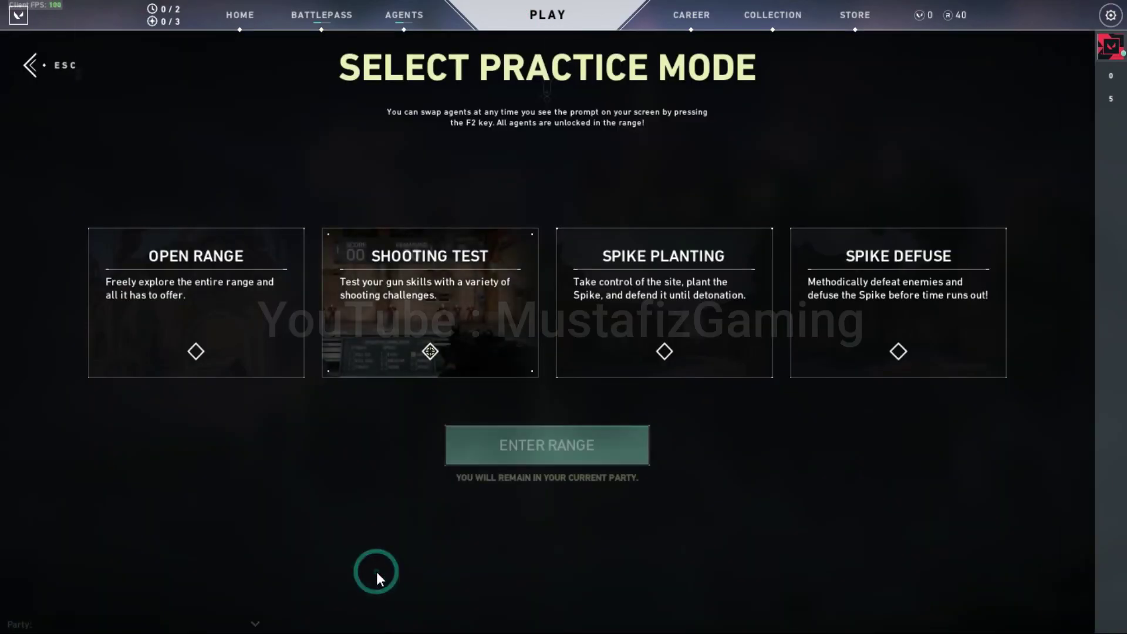
{"action": "left_click", "coordinate": [548, 449]}
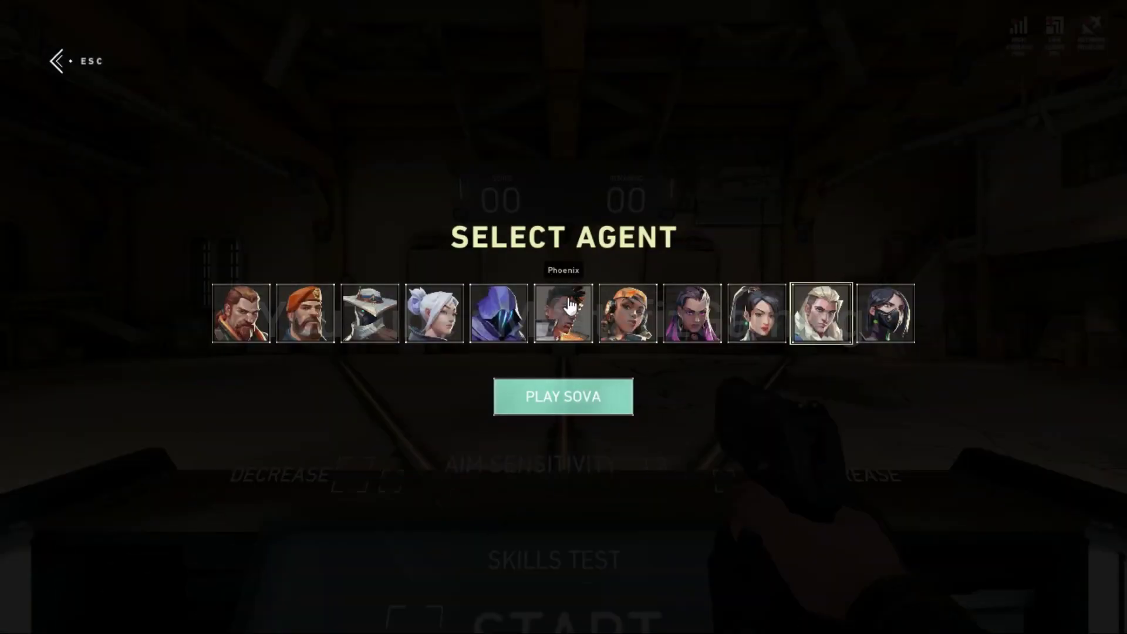
{"action": "left_click", "coordinate": [566, 326]}
{"action": "left_click", "coordinate": [565, 393]}
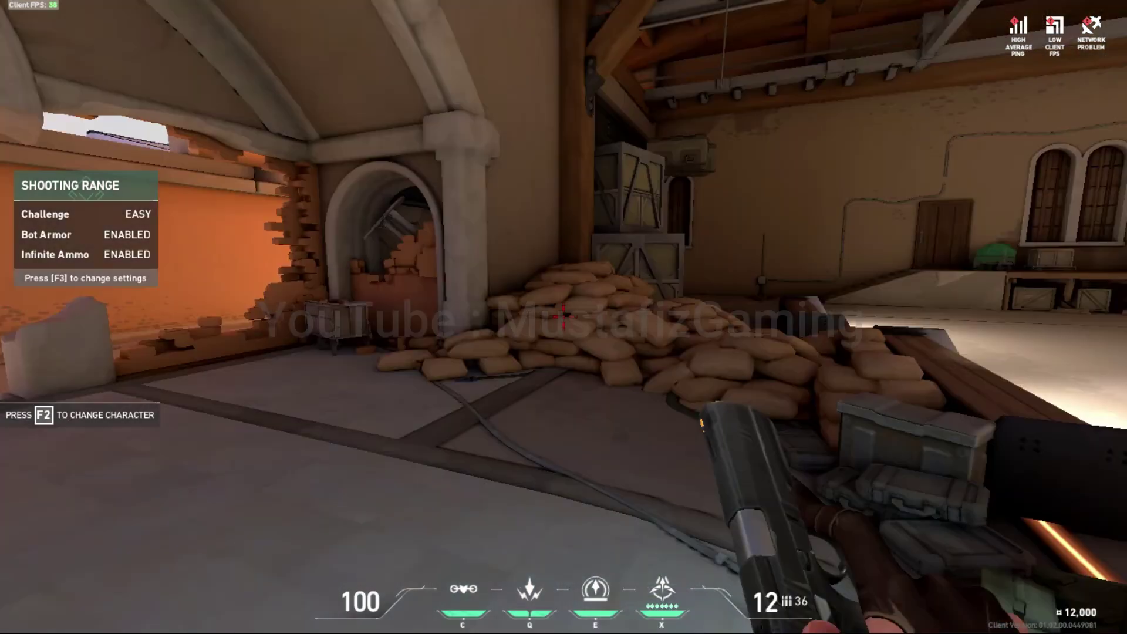
Buy the Ghost sidearm in the shooting range and move forward through the alley toward the archway.
{"action": "key", "text": "3"}
{"action": "key", "text": "2"}
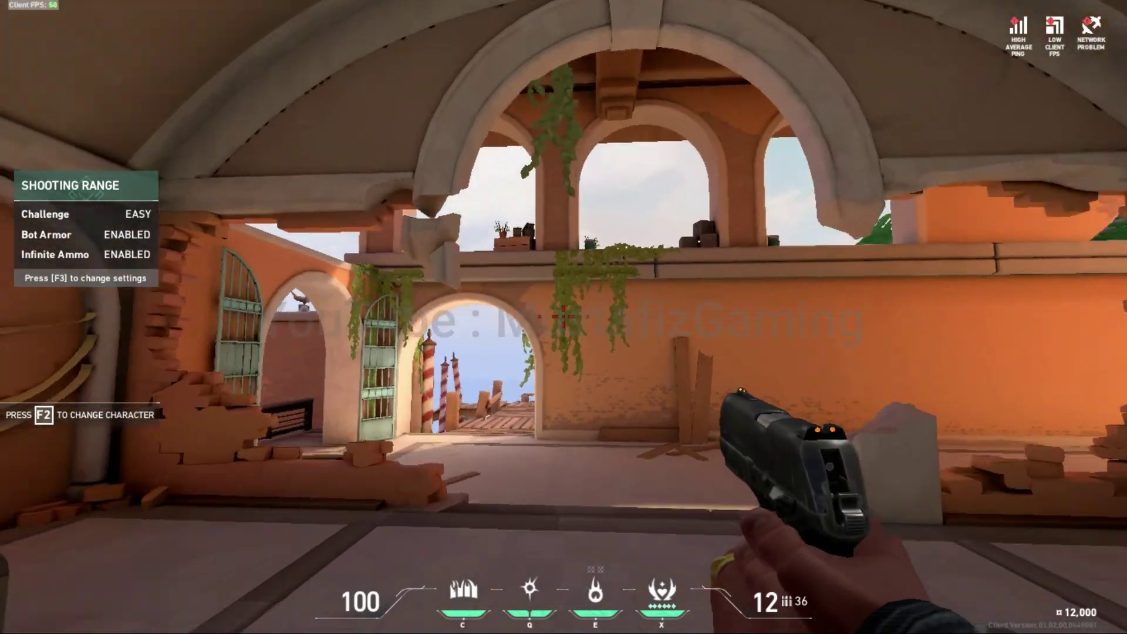
{"action": "key", "text": "b"}
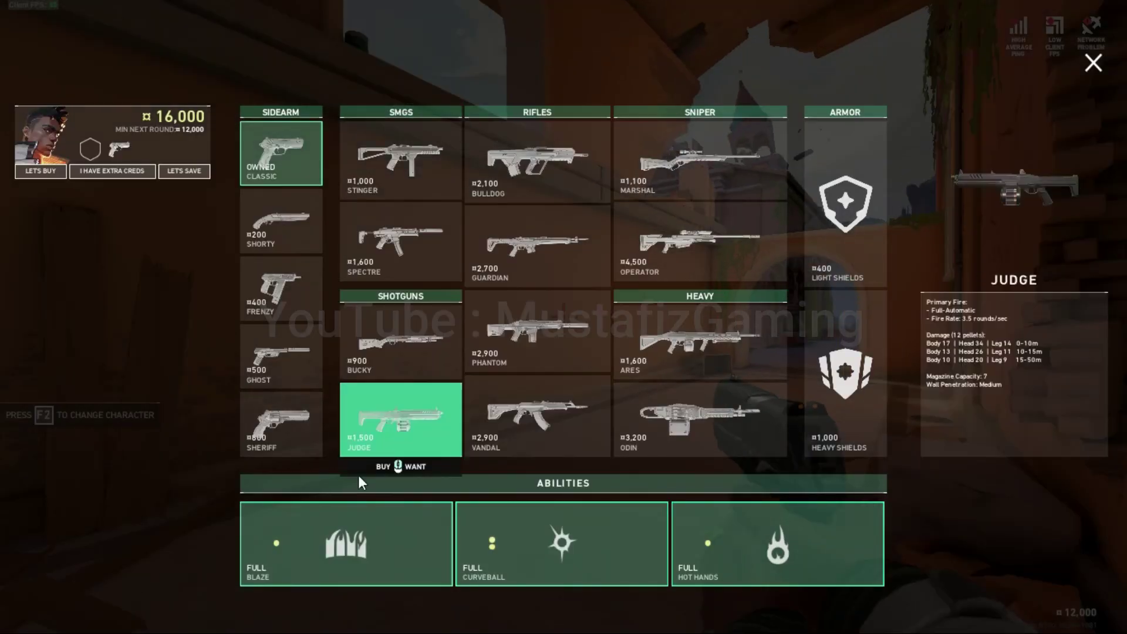
{"action": "left_click", "coordinate": [277, 357]}
{"action": "key", "text": "b"}
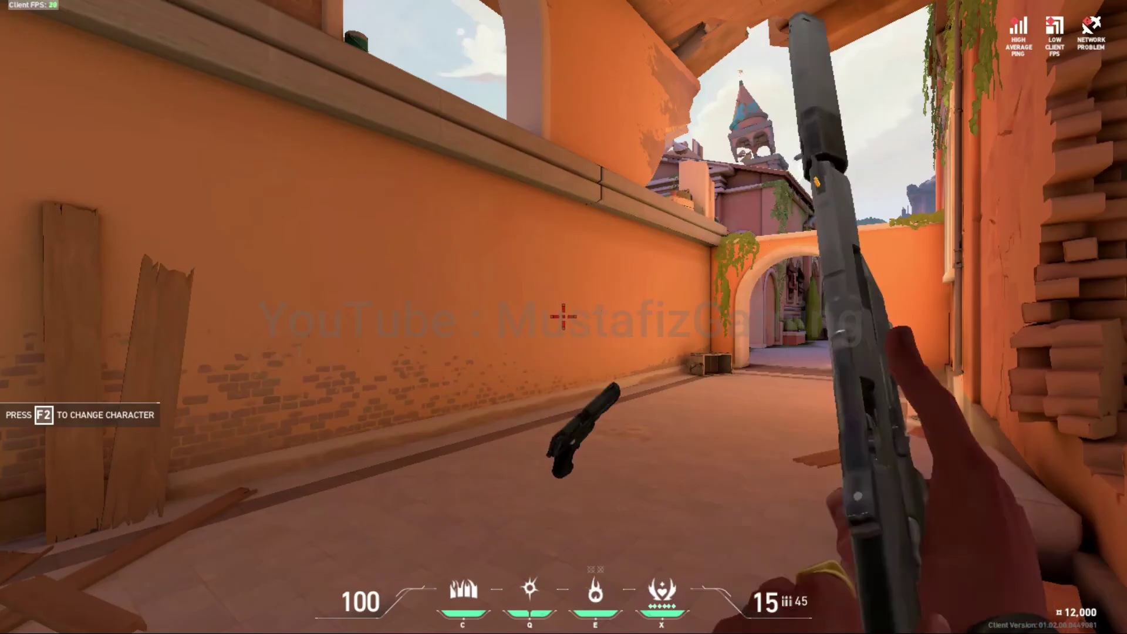
{"action": "key", "text": "w"}
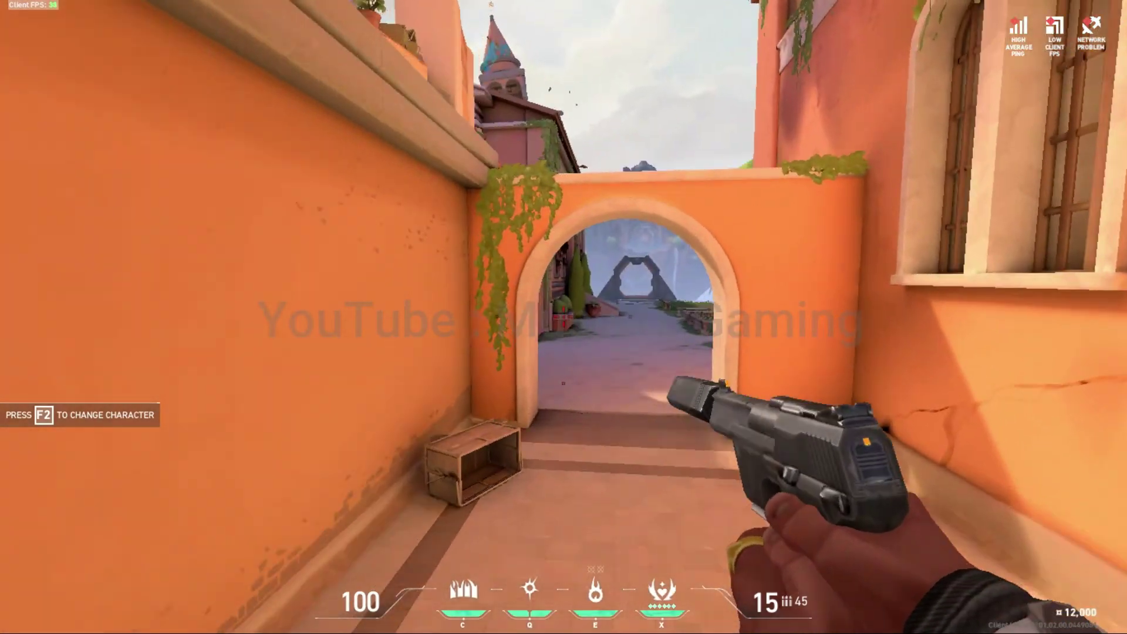